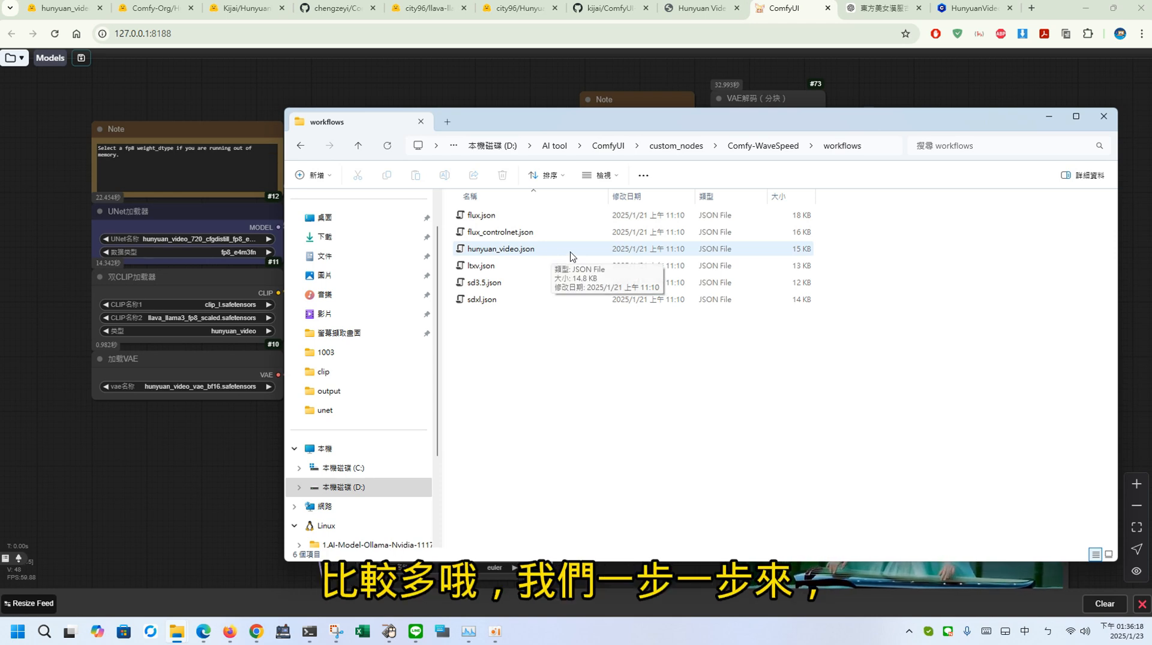
Step: Check the hunyuan_video.json file in the Comfy-WaveSpeed workflows folder and look over the Hunyuan video workflow on the ComfyUI canvas
click(215, 420)
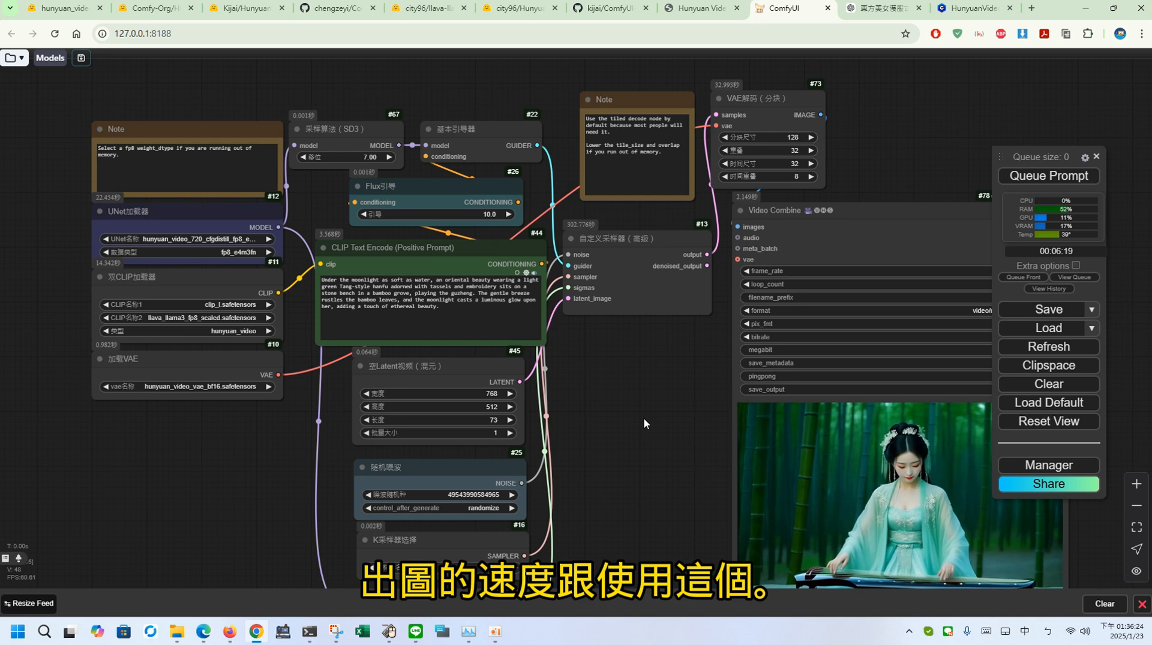
mouse_move(176, 632)
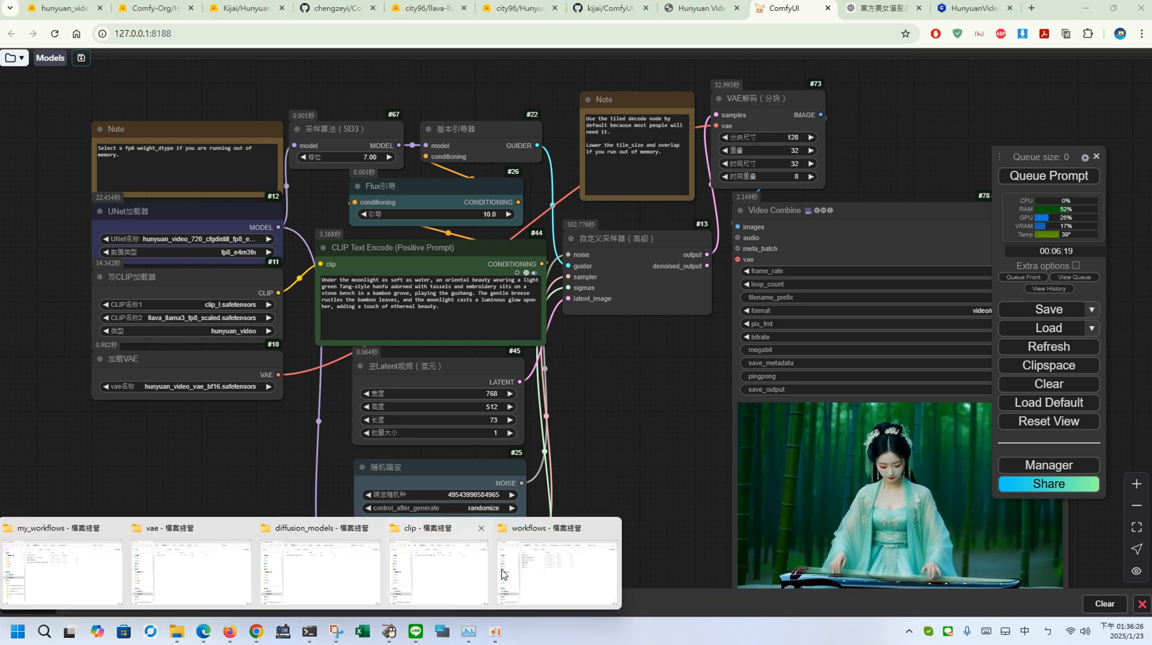
click(69, 609)
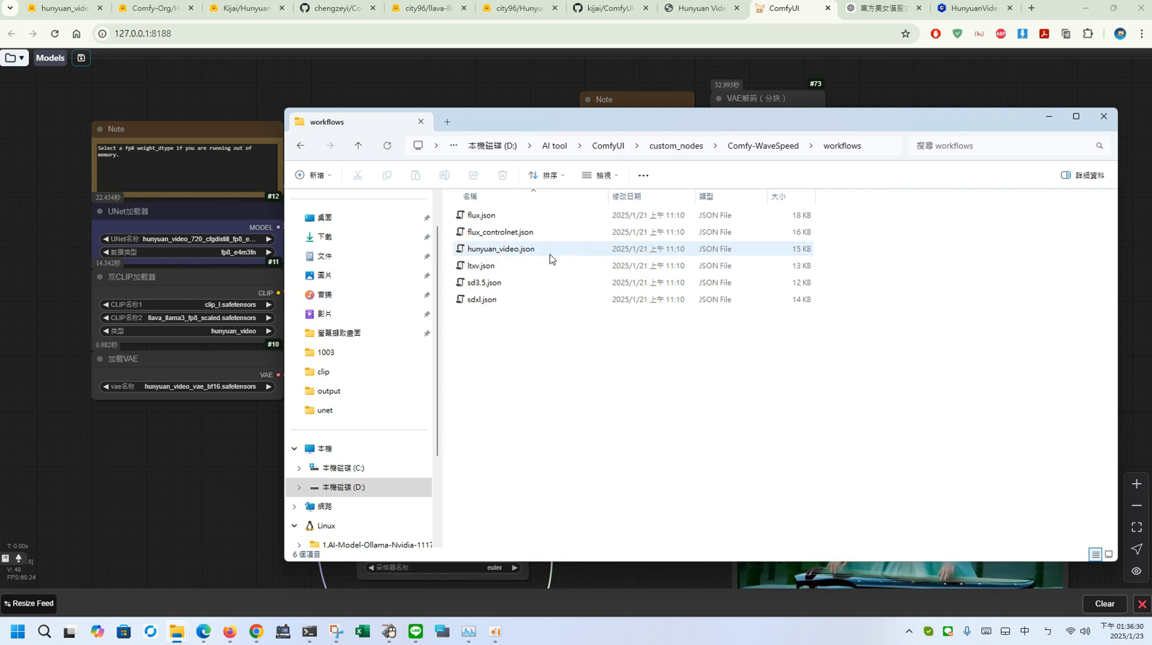
click(218, 445)
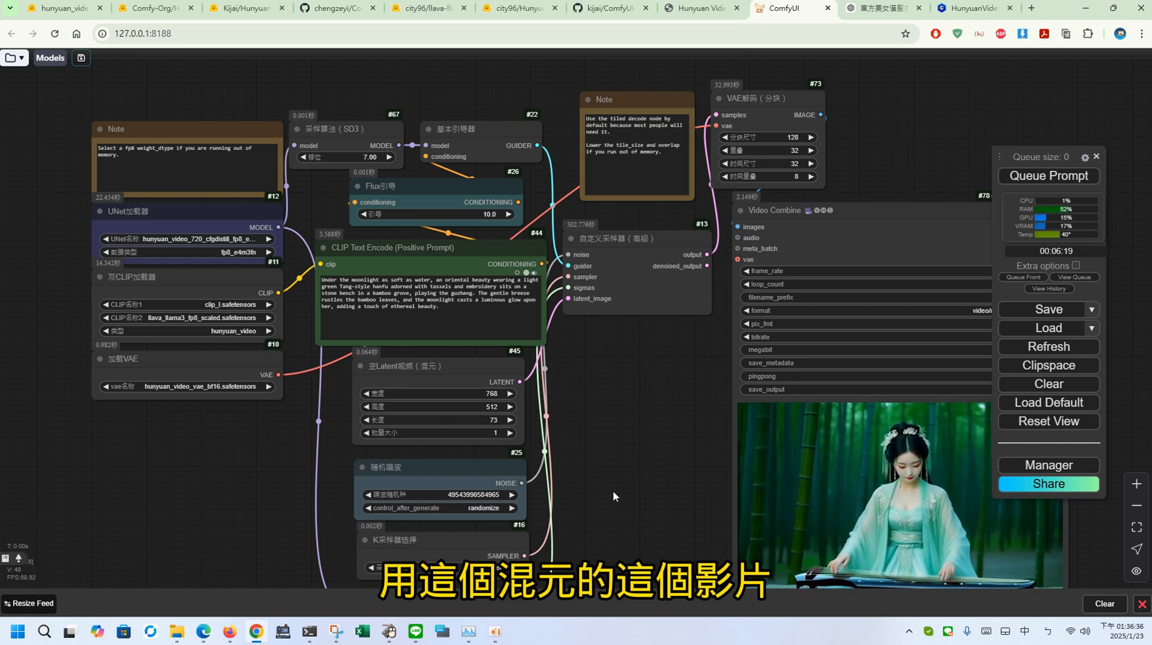
drag(613, 491, 592, 423)
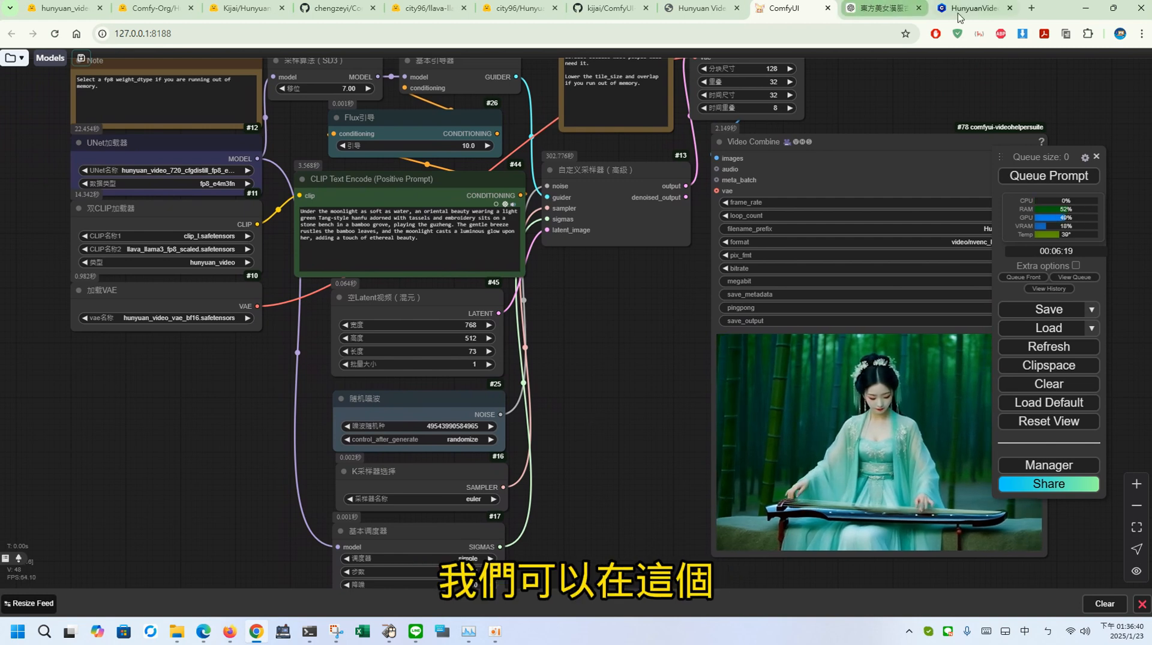
Step: View Civitai's HunyuanVideo 12GB VRAM Workflow page, and bring Hunyan 12GB Workflow.json from the my_workflows folder over to ComfyUI
click(978, 8)
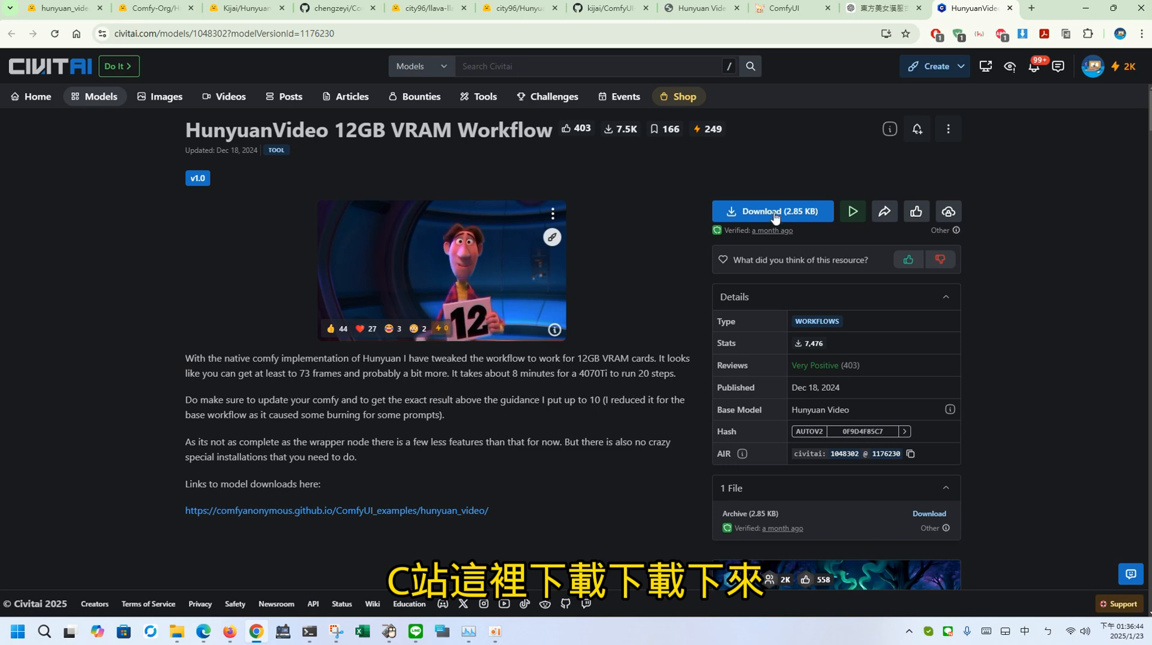
mouse_move(177, 631)
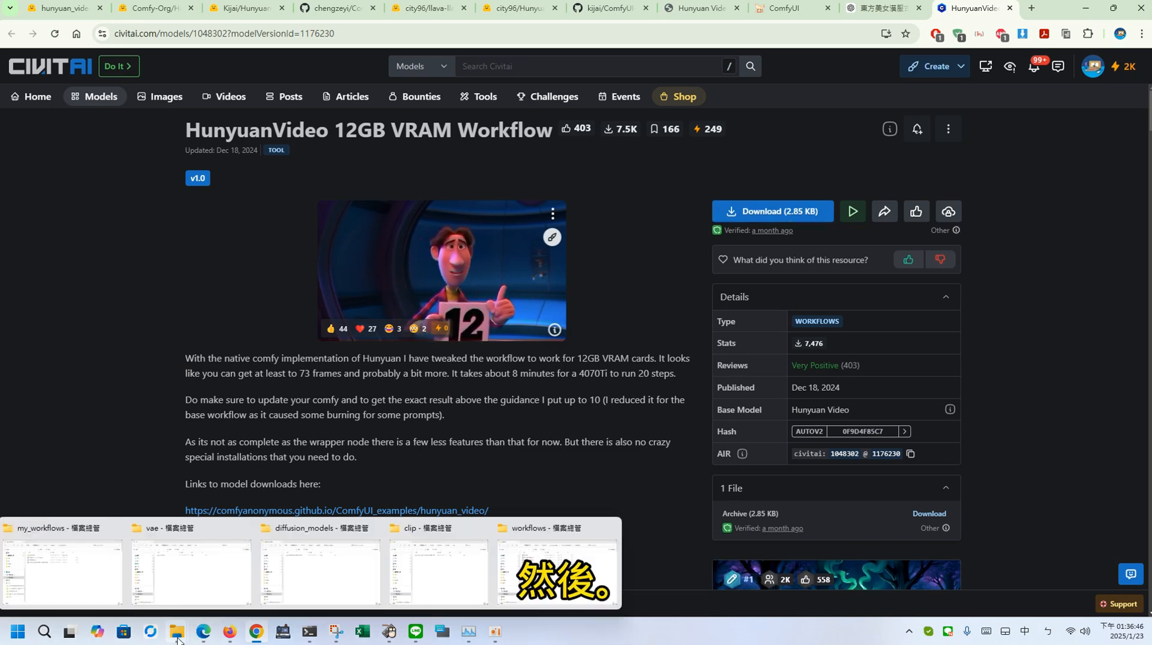
click(75, 571)
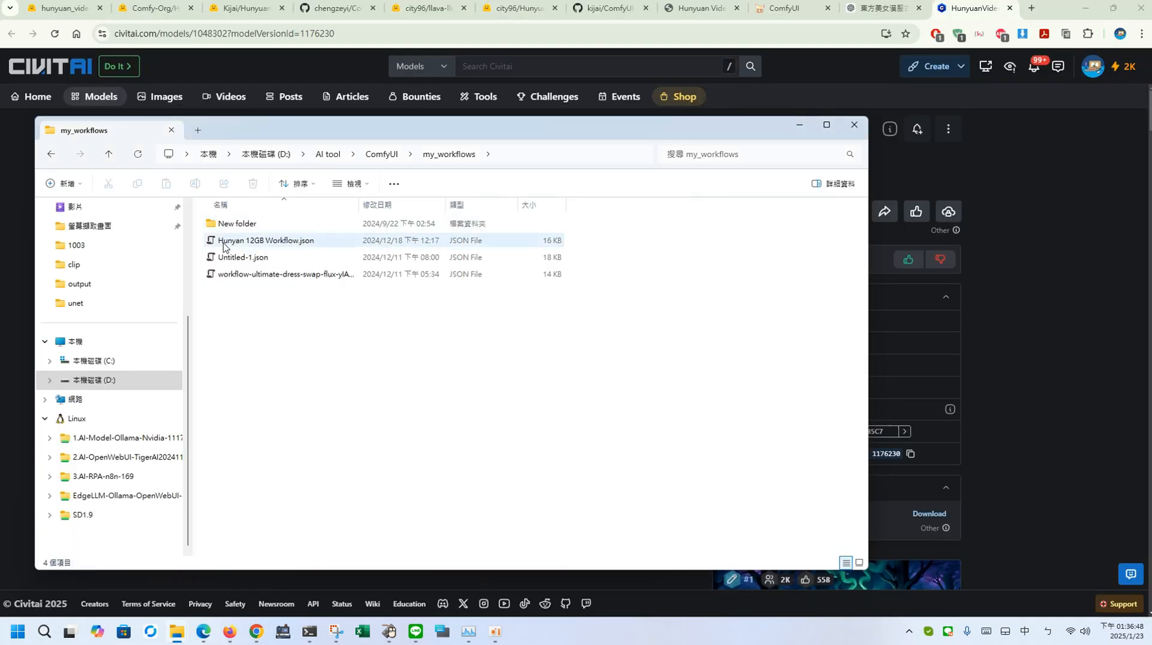
click(313, 243)
drag(247, 246, 758, 11)
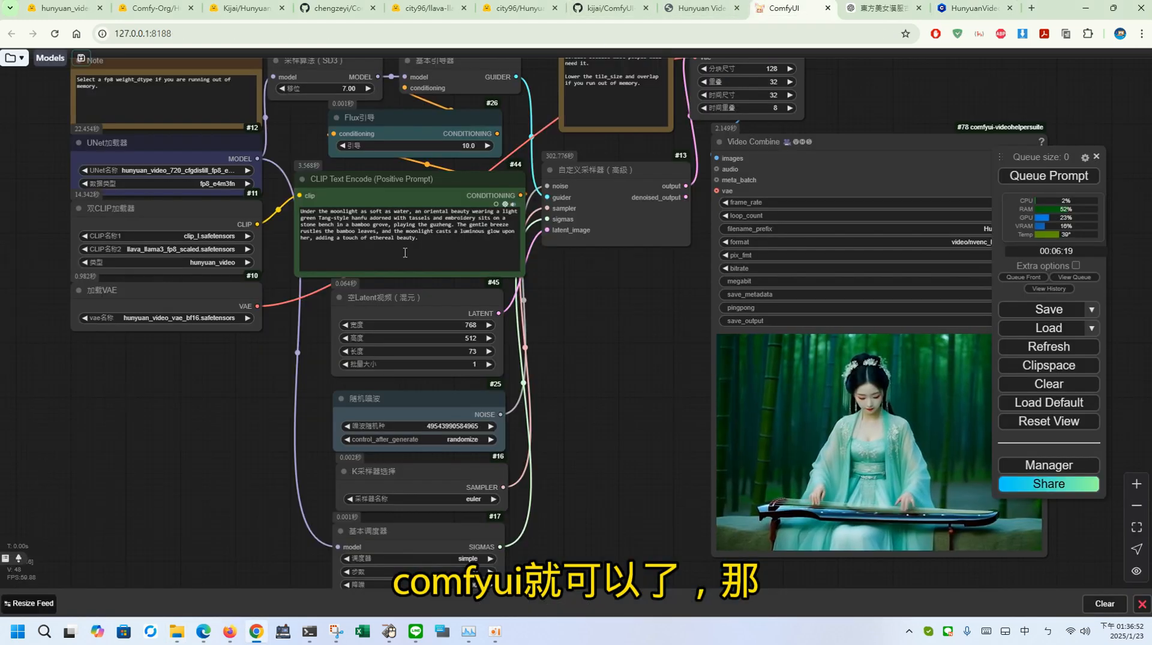
Step: Read the ComfyUI_examples Hunyuan Video Model page, highlighting the required model files and their diffusion_models, text_encoders and vae destination folders
click(703, 14)
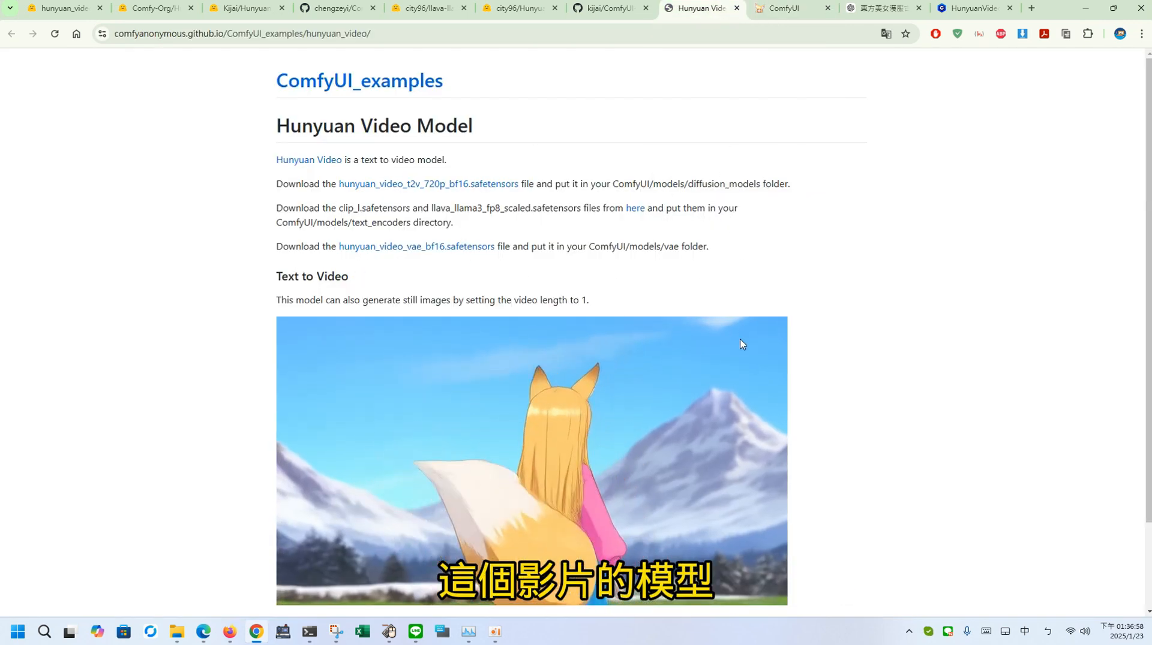
scroll(1149, 326, down, 3)
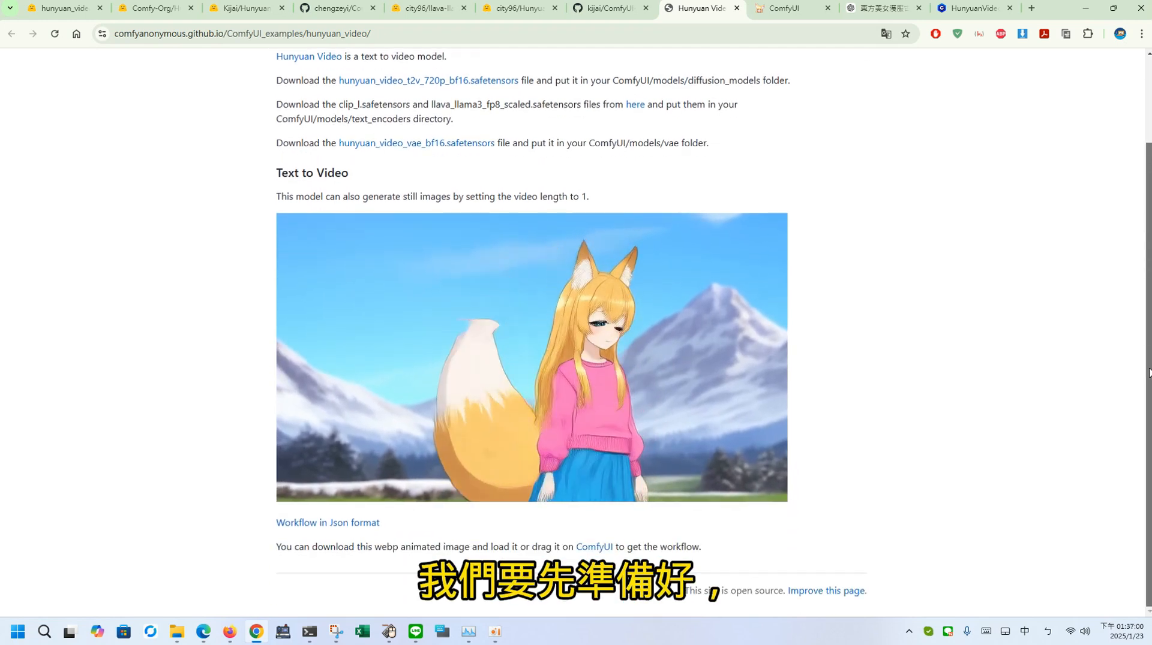
scroll(1149, 327, up, 2)
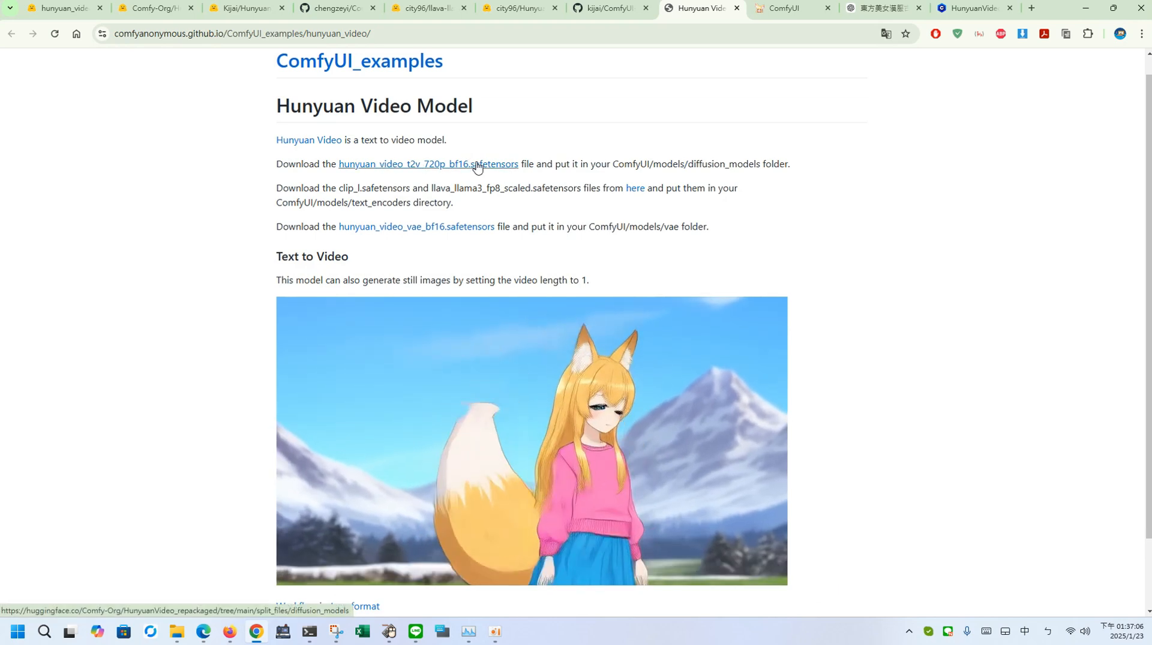
drag(790, 165, 689, 170)
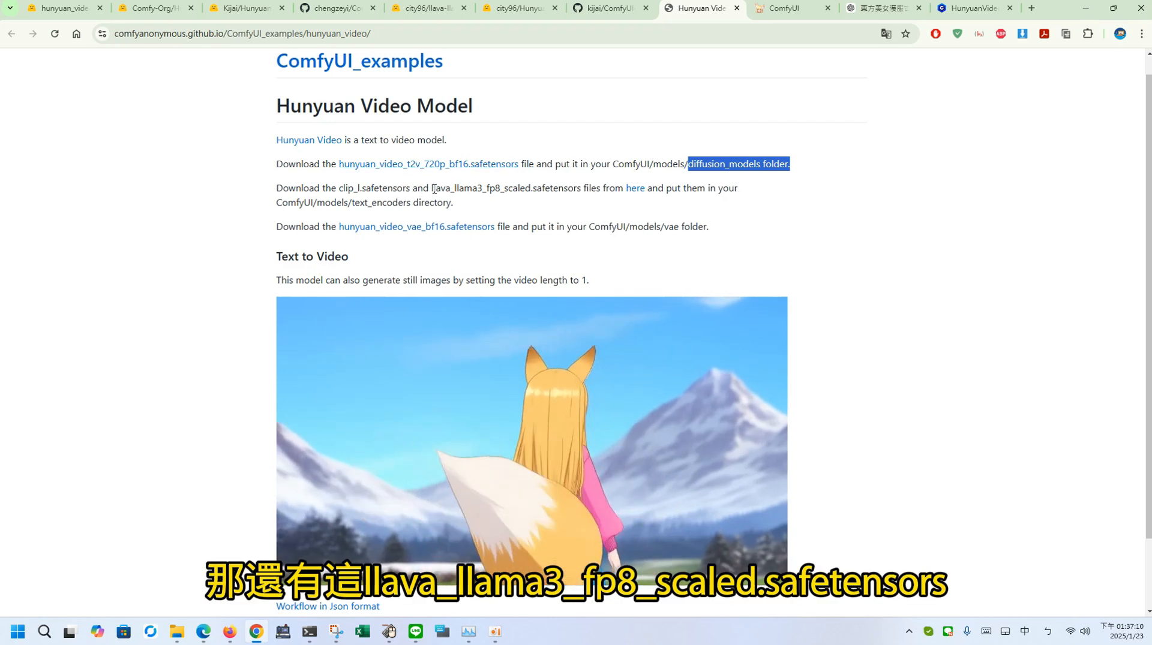
drag(430, 189, 566, 191)
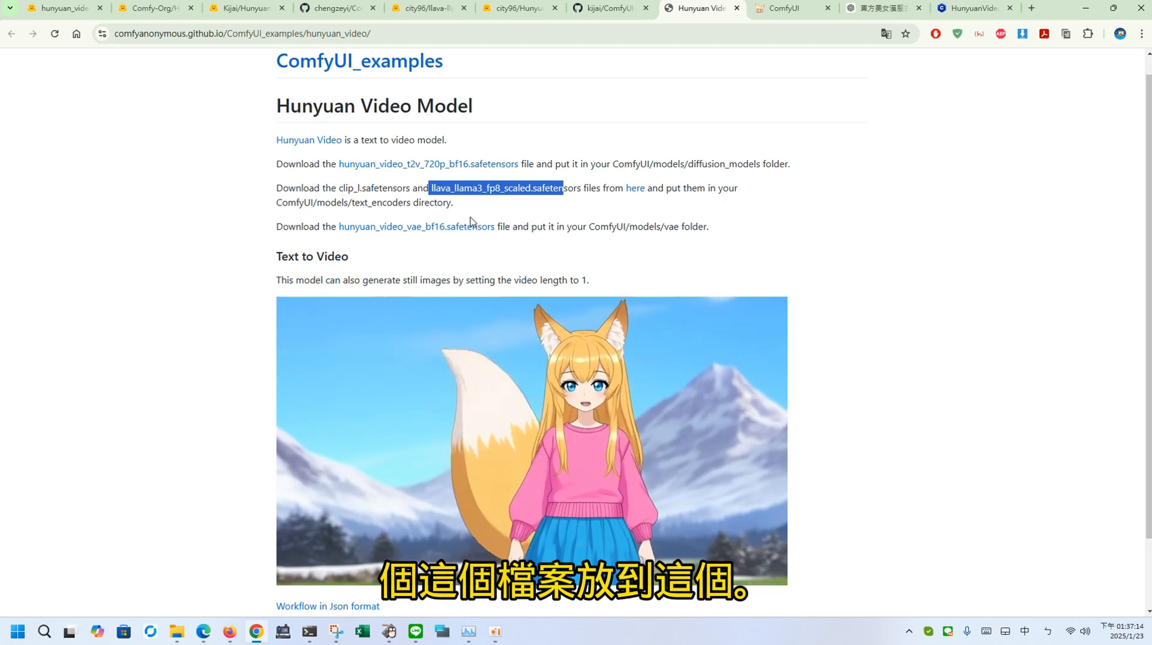
drag(352, 203, 408, 203)
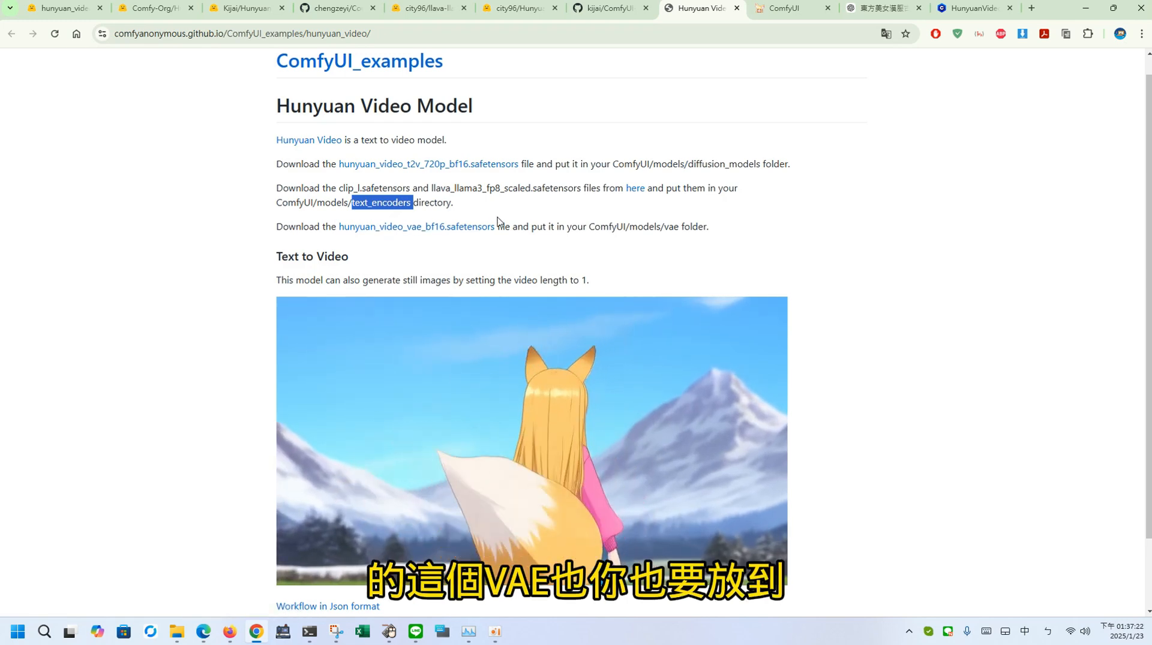
drag(711, 227, 664, 228)
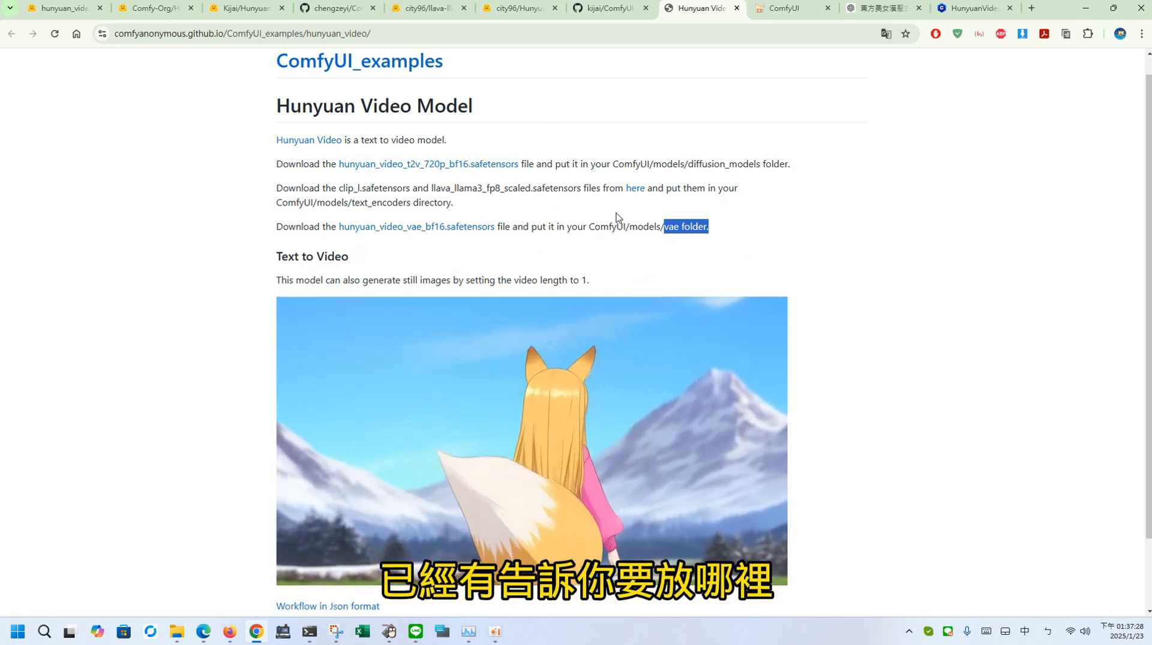
drag(596, 213, 278, 188)
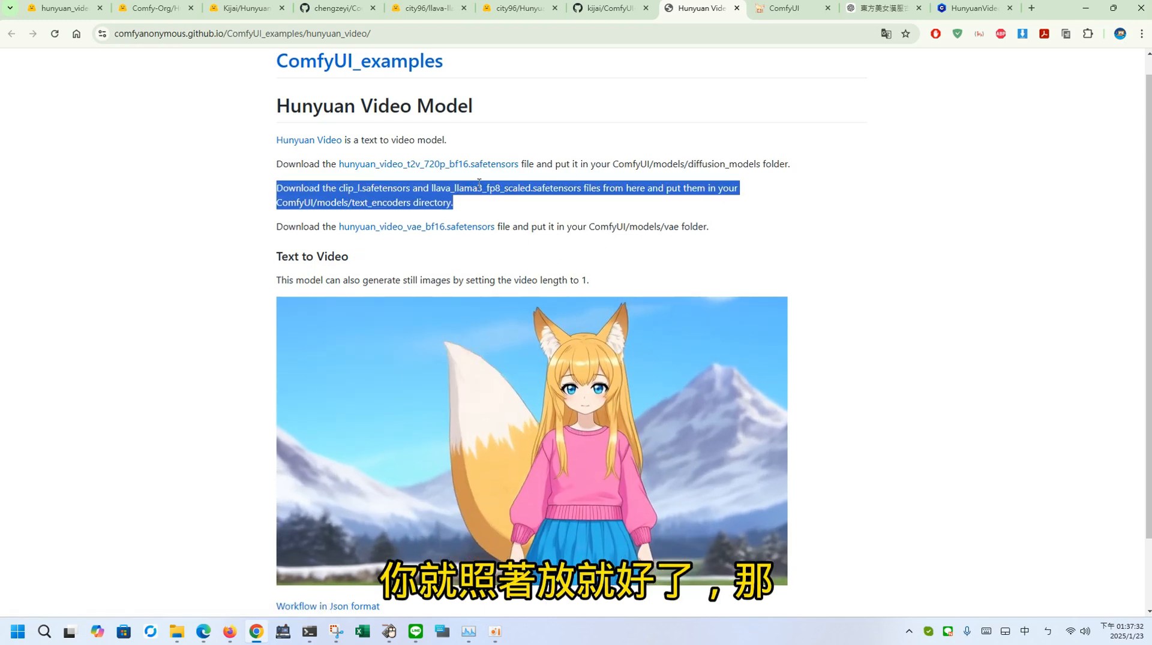
click(471, 204)
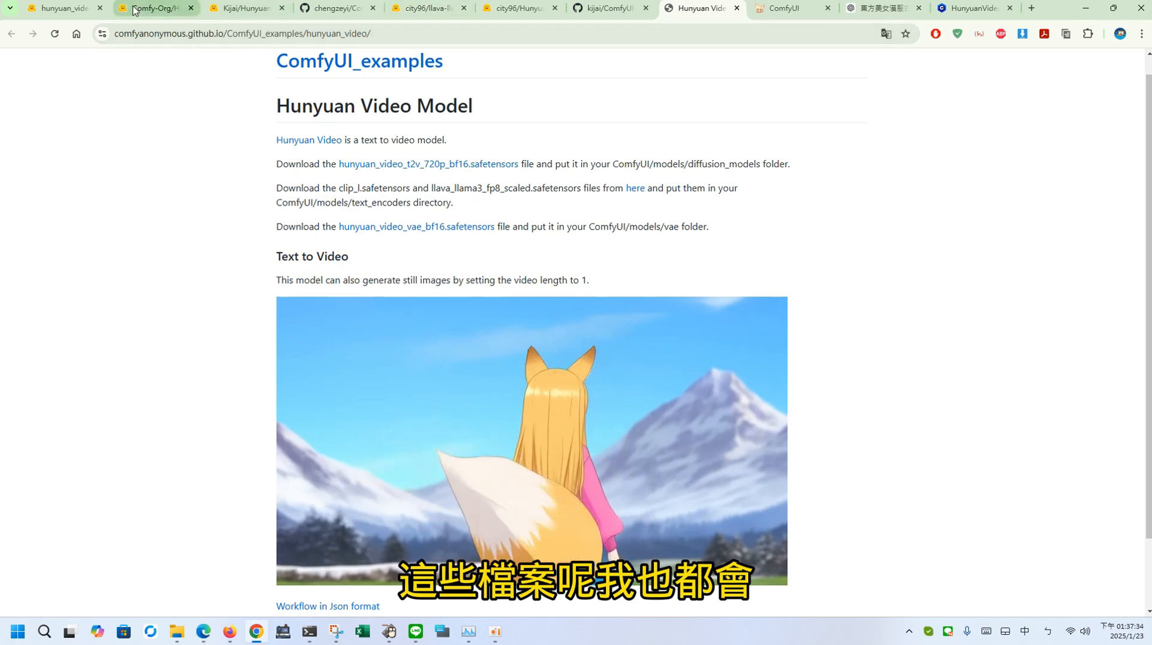
Step: Examine the Hugging Face file pages for the bf16 VAE, the HunyuanVideo_repackaged text encoders and the HunyuanVideo_comfy models
click(84, 13)
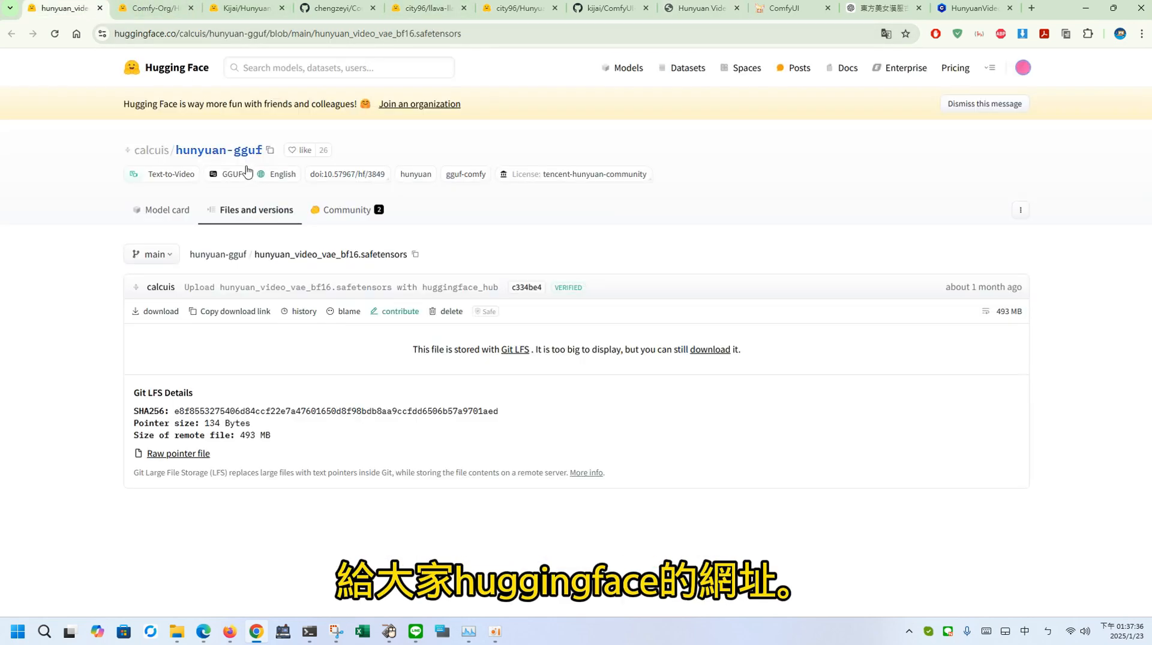
click(147, 8)
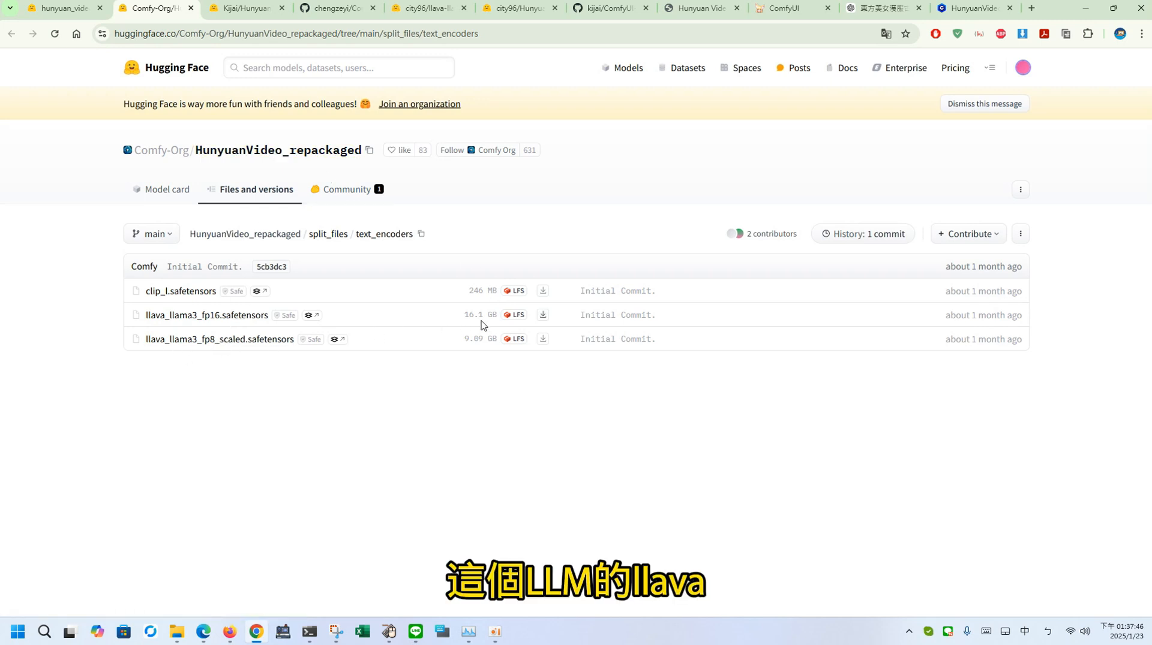
click(238, 9)
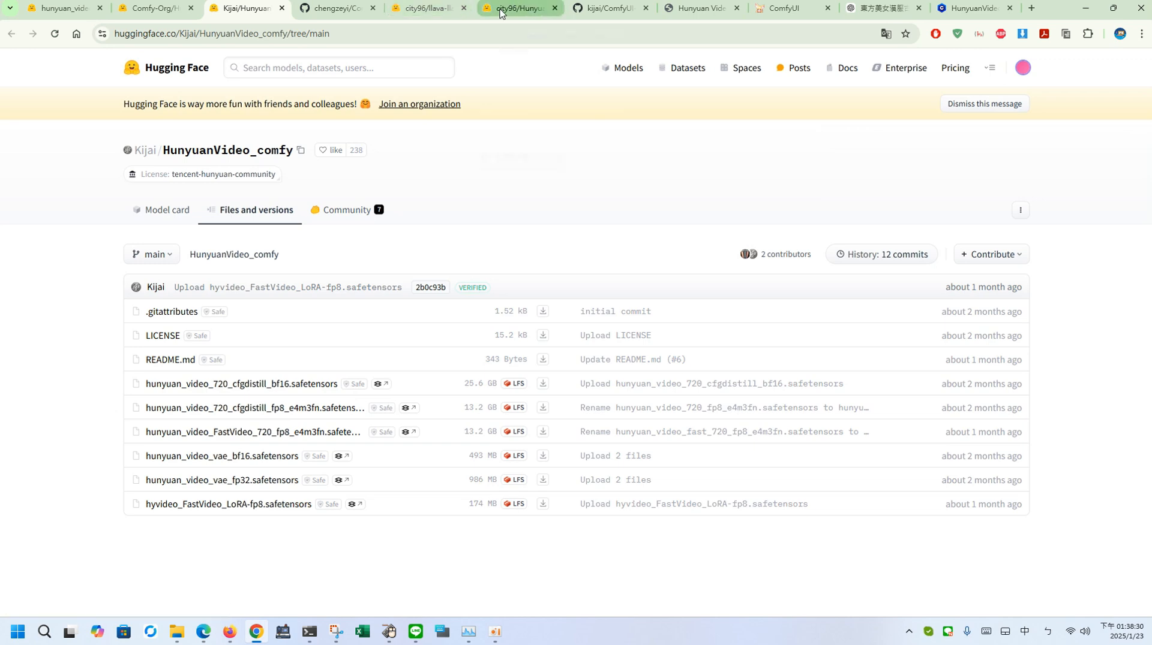
Step: Compare the quantized files in the llava-llama-3-8b-v1_1-imat-gguf and HunyuanVideo-gguf repositories on Hugging Face
click(412, 12)
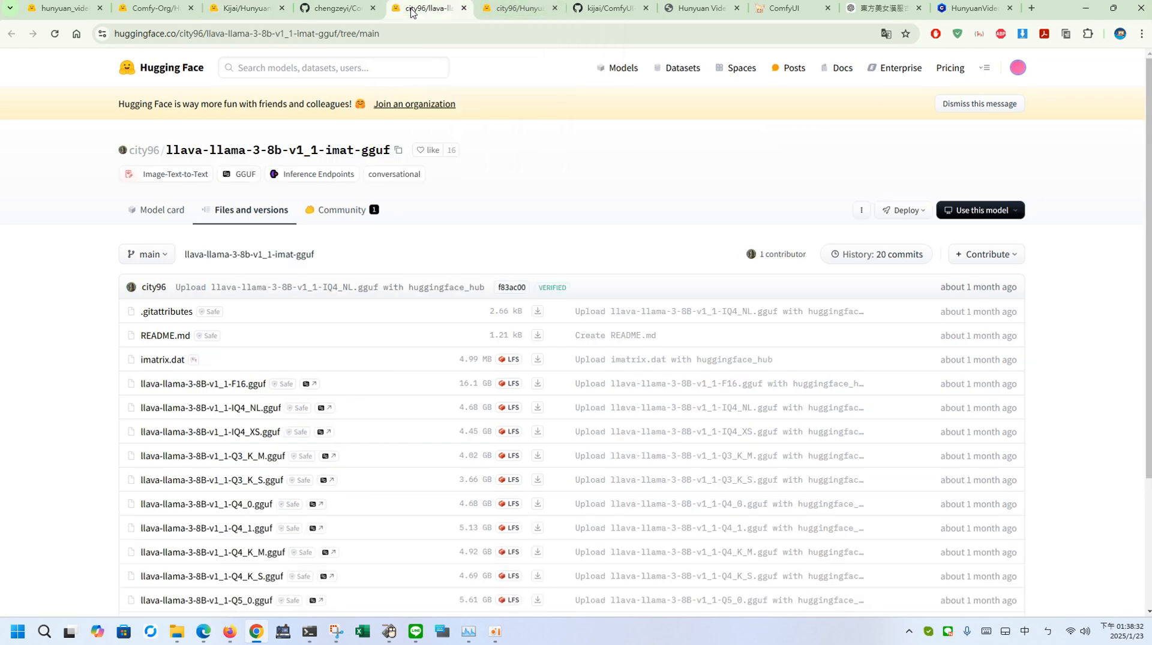
click(510, 10)
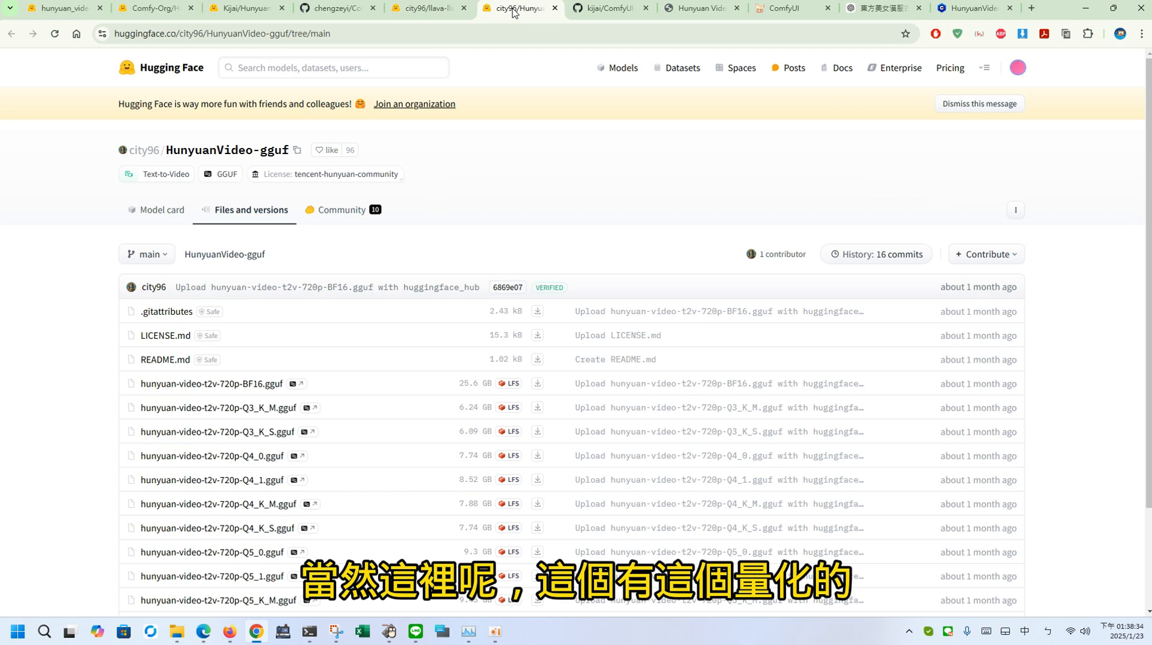
click(411, 8)
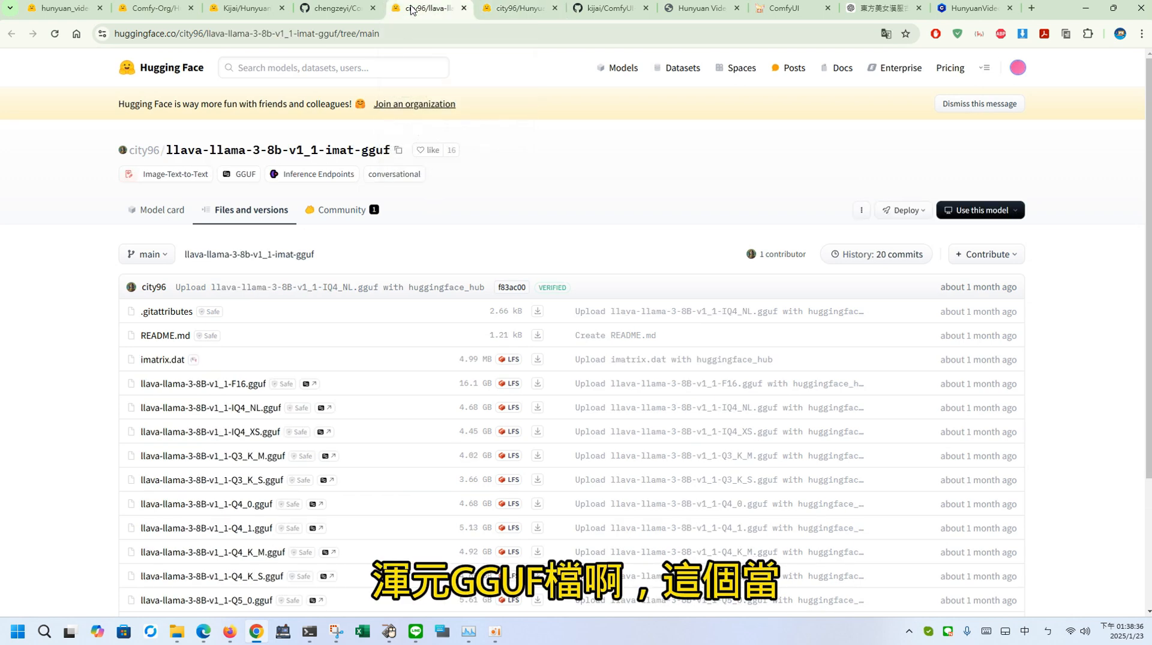
click(503, 11)
click(434, 10)
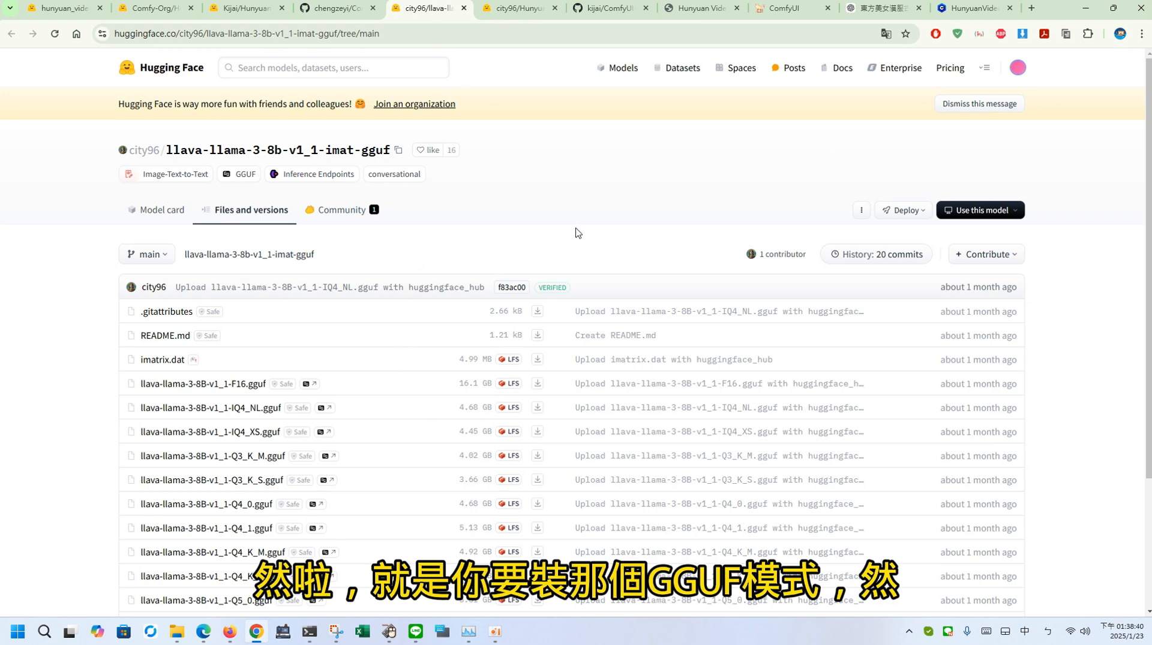
scroll(596, 243, down, 2)
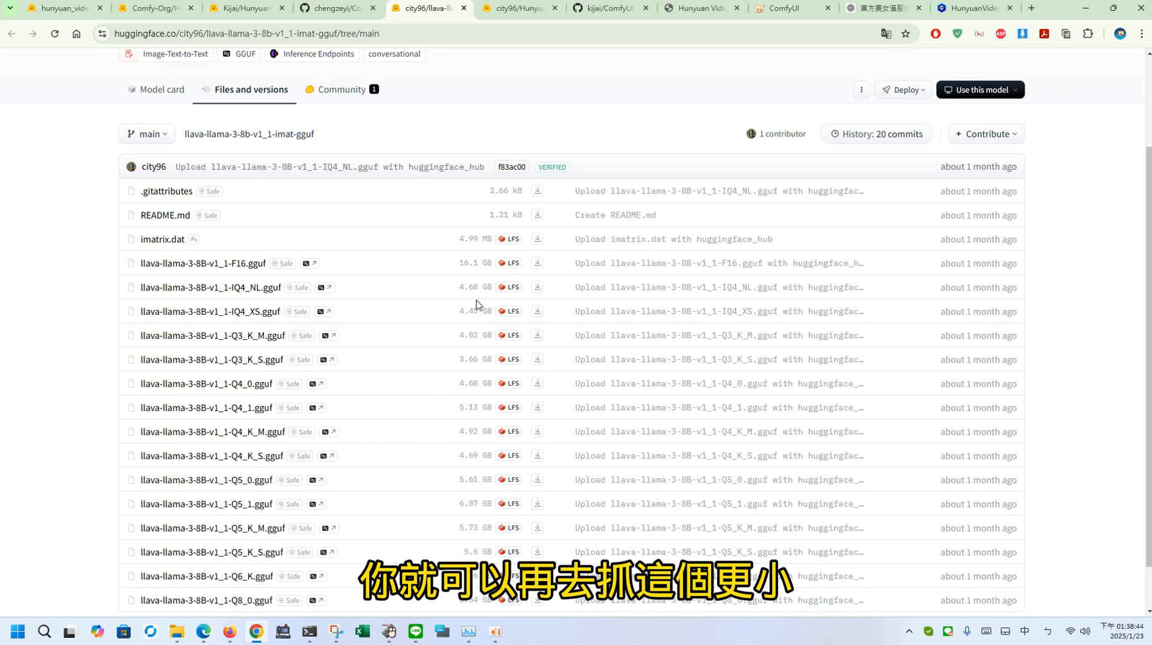
scroll(477, 305, down, 1)
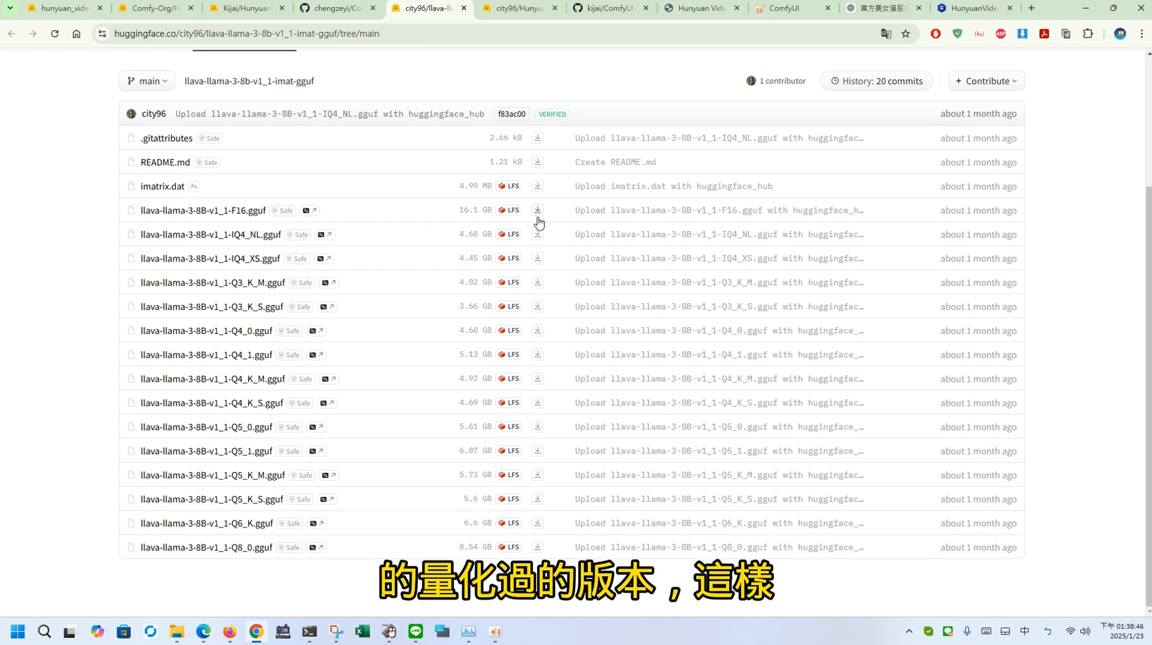
scroll(582, 224, up, 1)
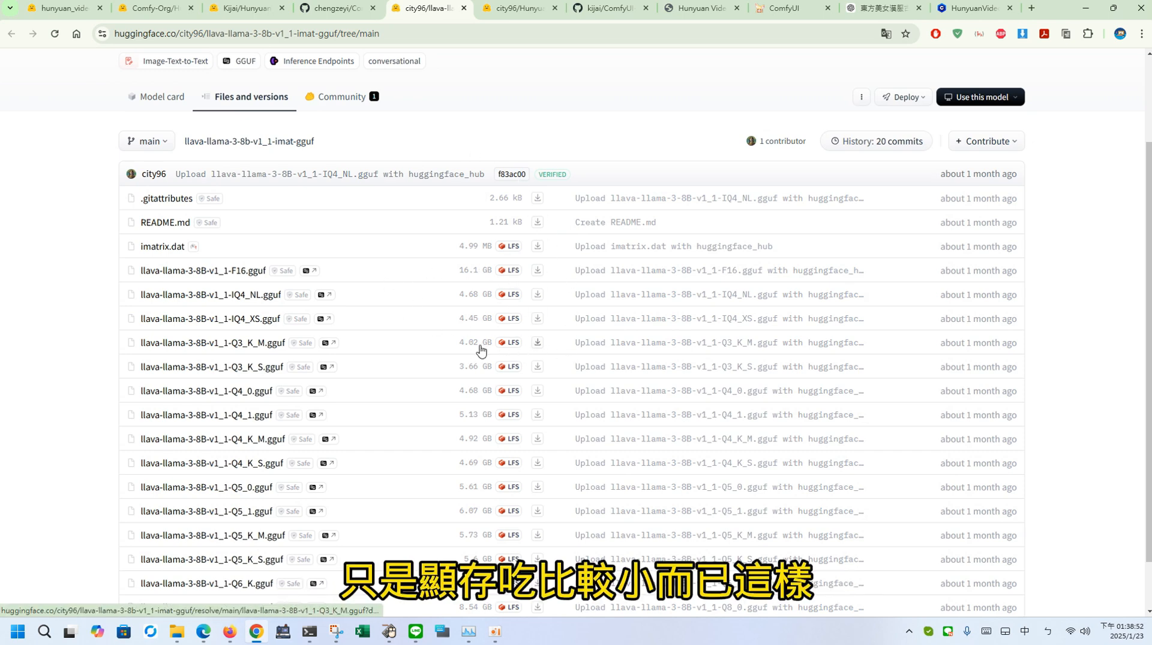
click(520, 11)
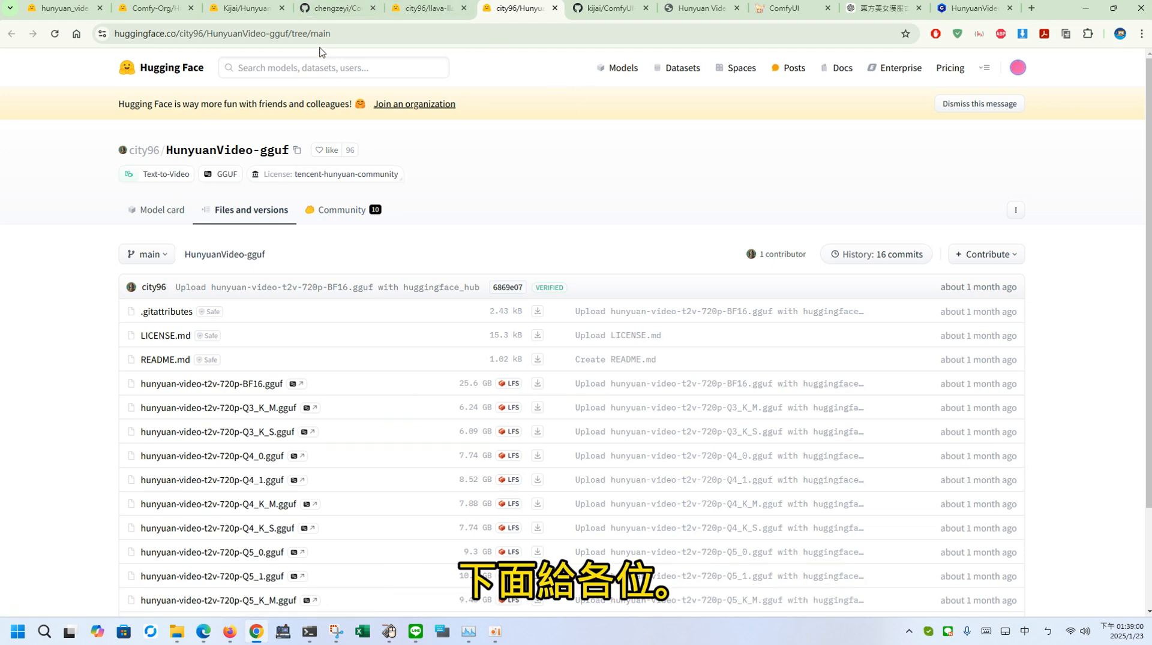
Step: Review the Comfy-WaveSpeed and ComfyUI-HunyuanVideoWrapper GitHub repositories, reading the wrapper's README through to its model download and folder instructions
click(354, 9)
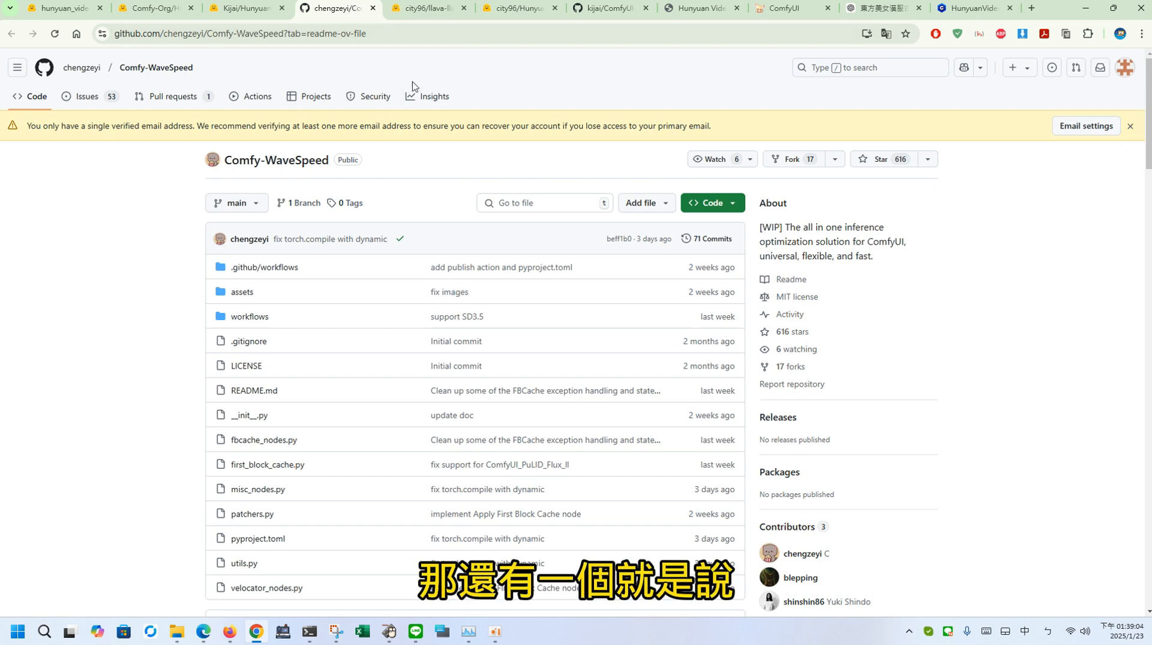
click(607, 8)
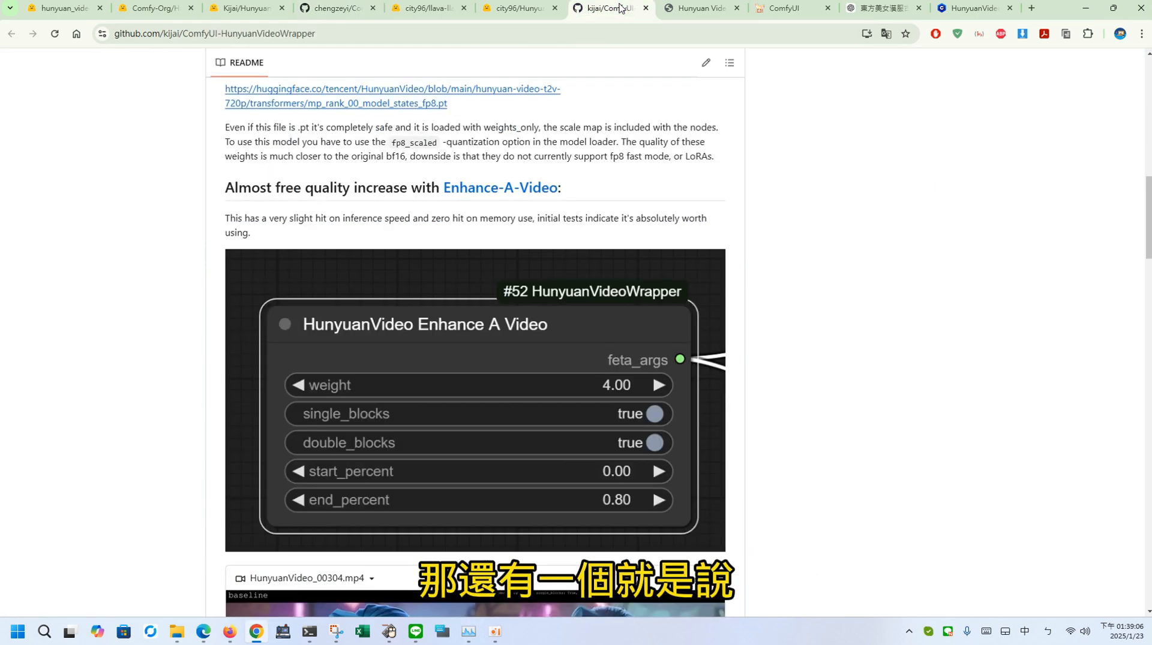
scroll(576, 332, up, 13)
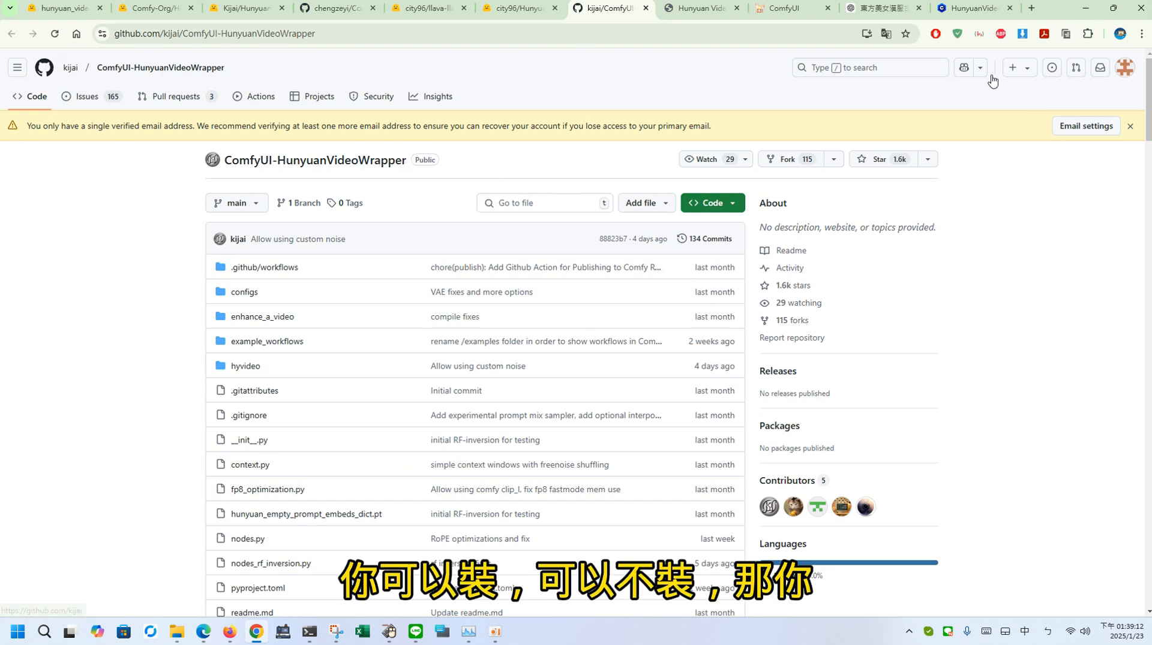
scroll(1128, 342, down, 20)
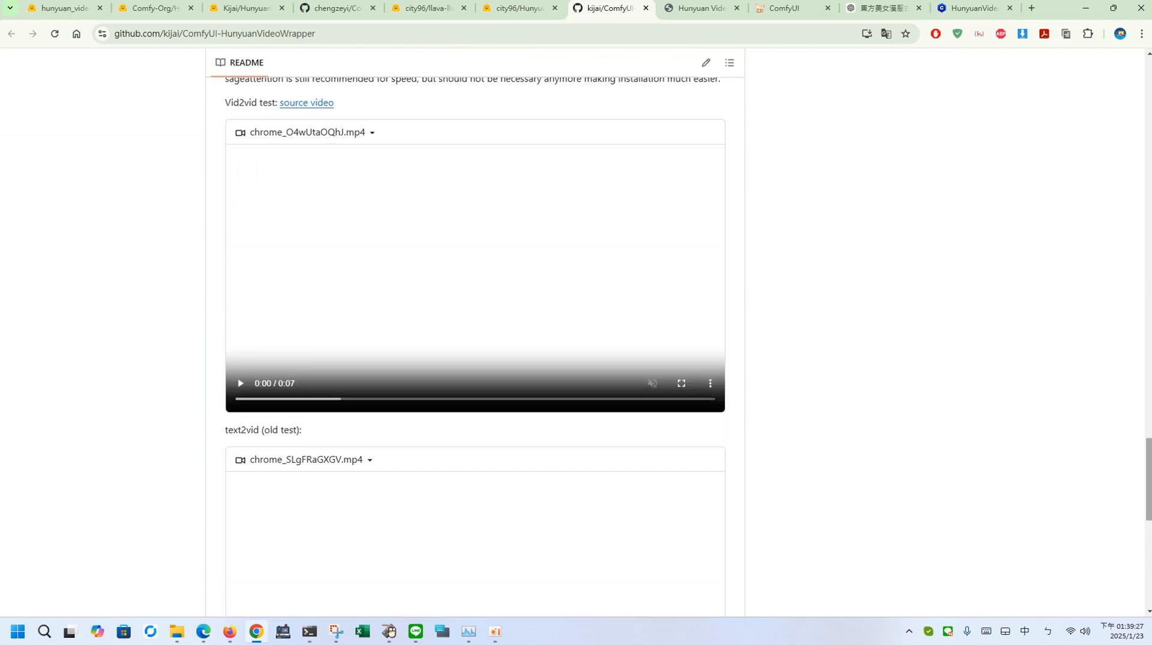
scroll(476, 348, up, 20)
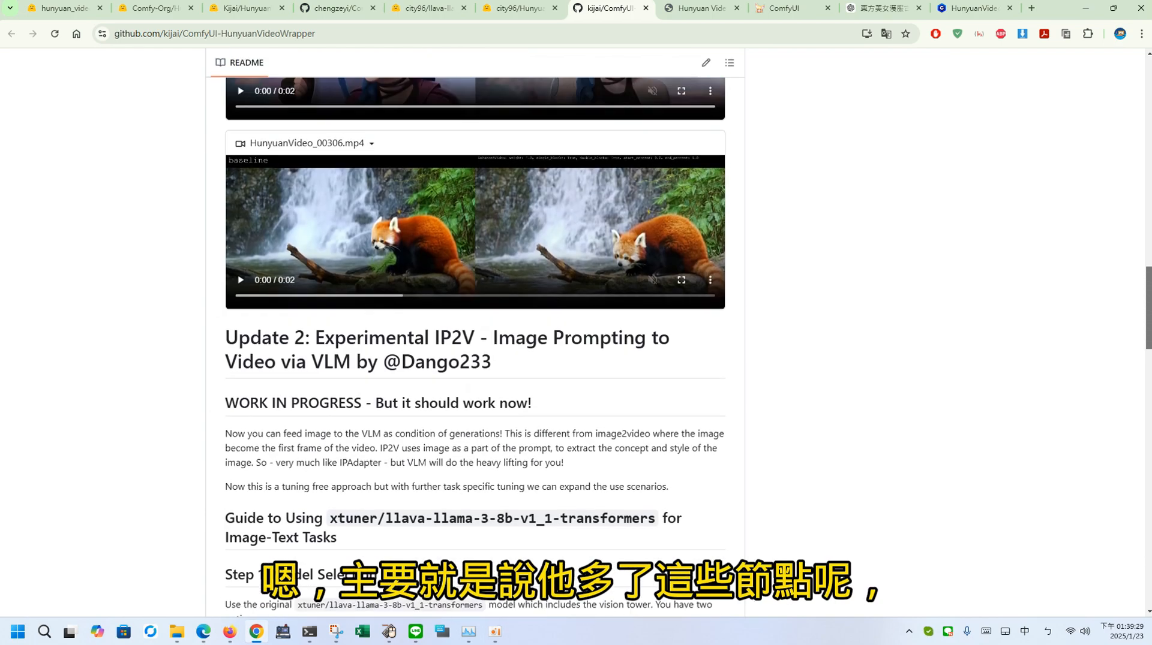
drag(1149, 328, 1100, 586)
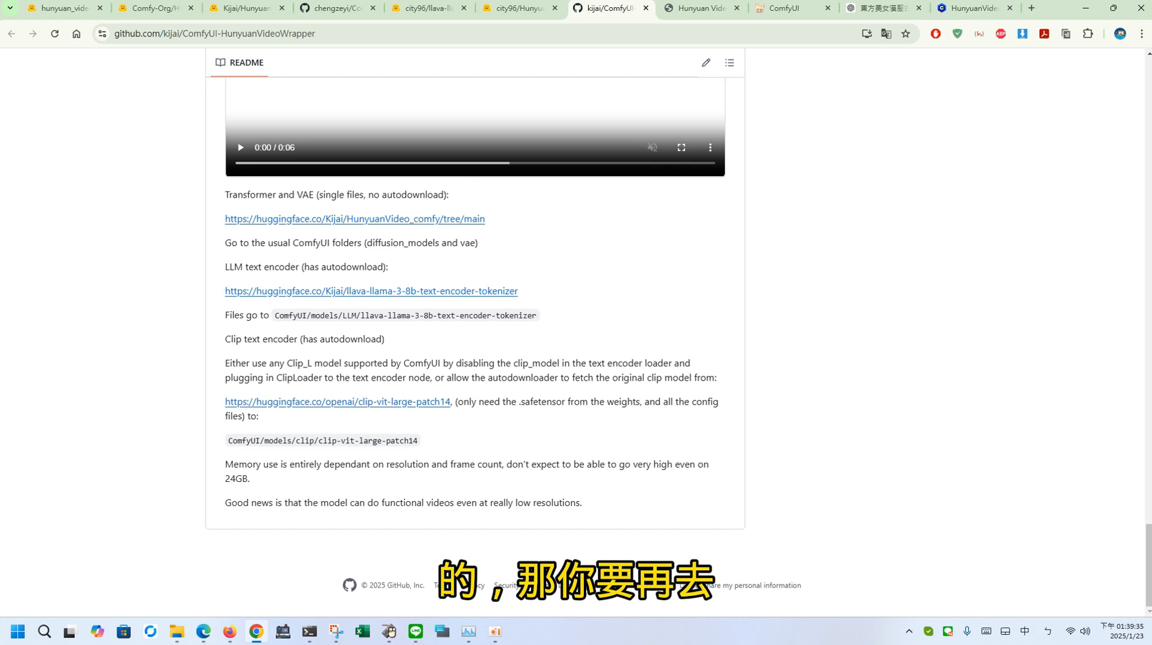
Step: Read the HunyuanVideoWrapper README's image-text guide, from model selection through the advanced image_token_selection_expression settings
scroll(1124, 291, up, 15)
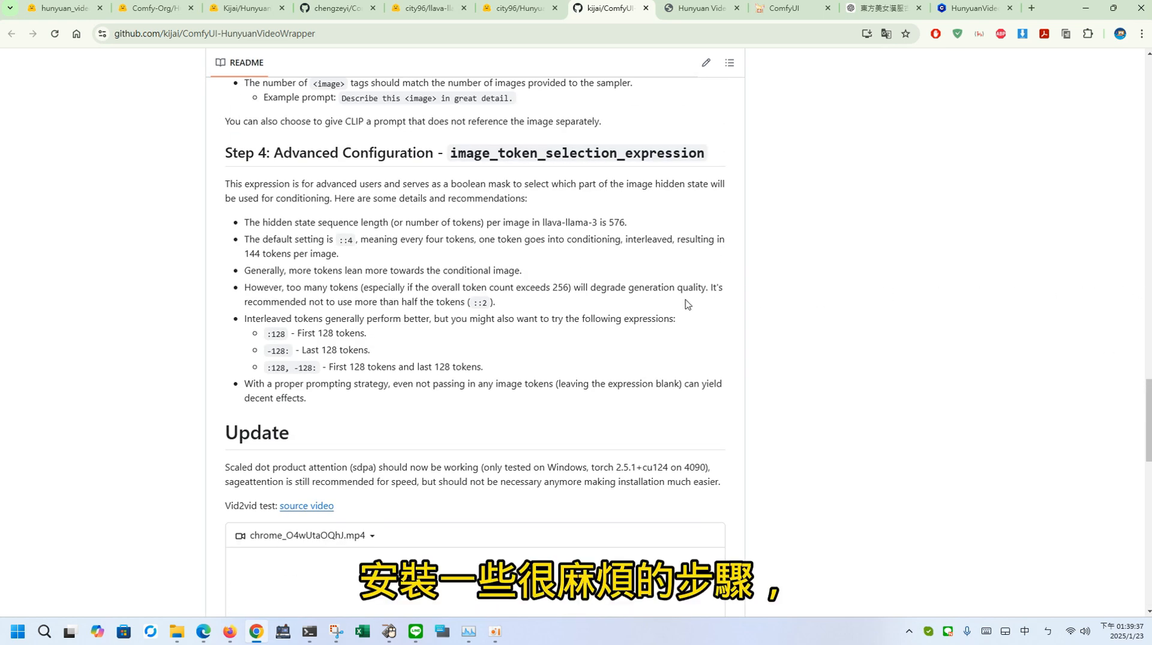
drag(1150, 396, 1149, 342)
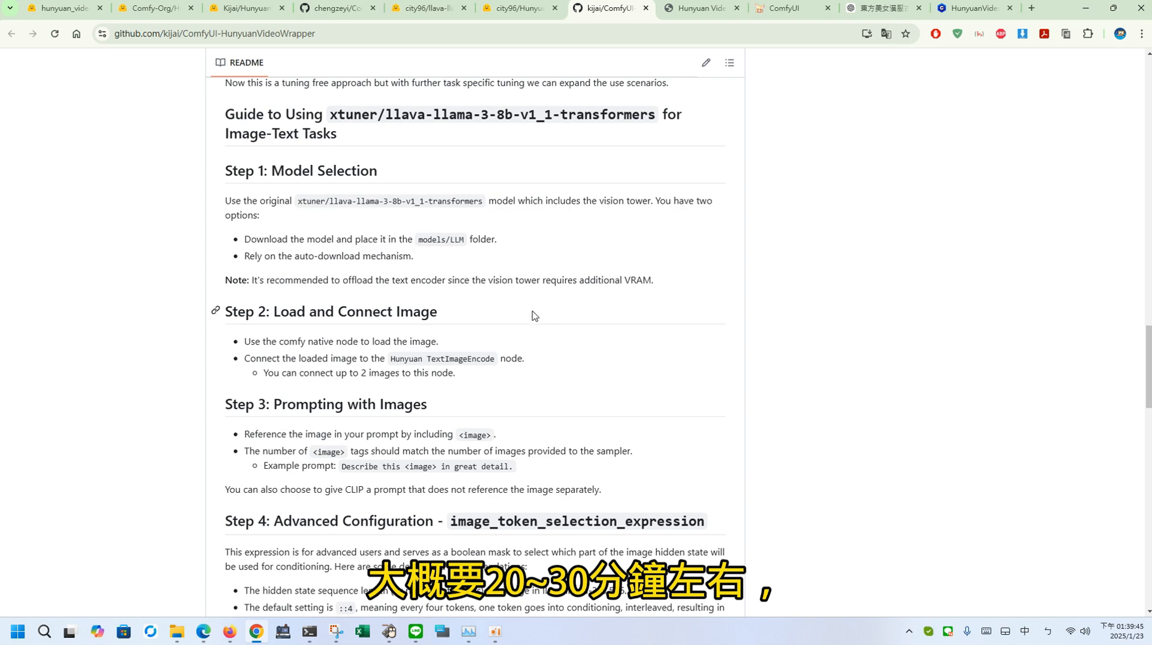
scroll(534, 316, down, 2)
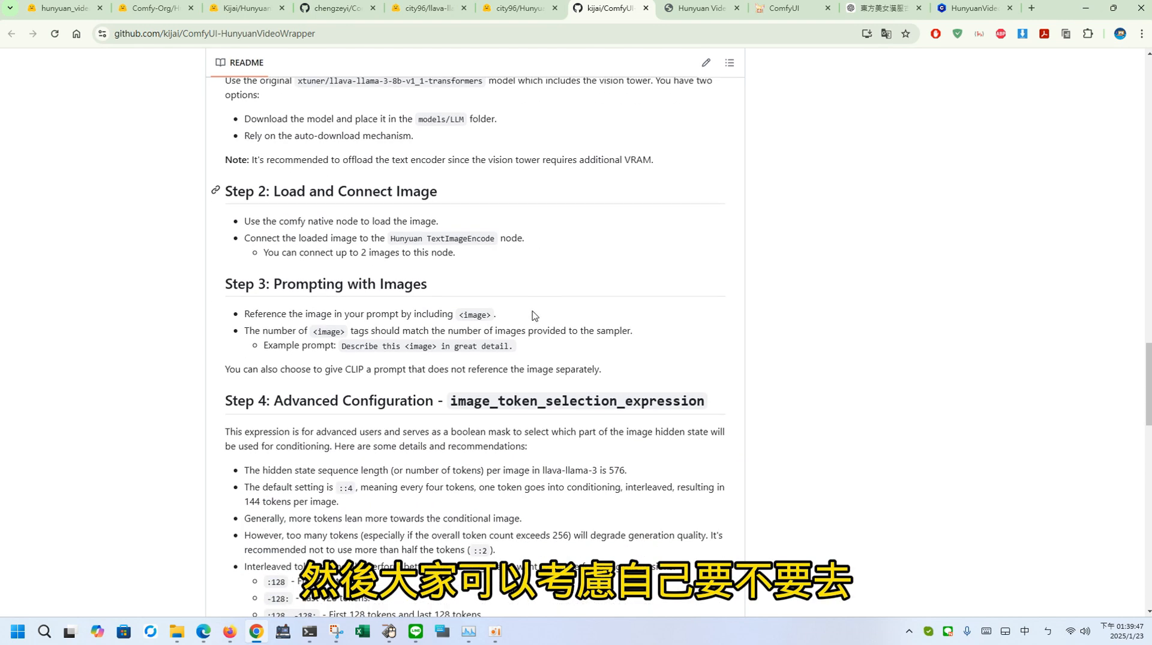
scroll(534, 316, down, 3)
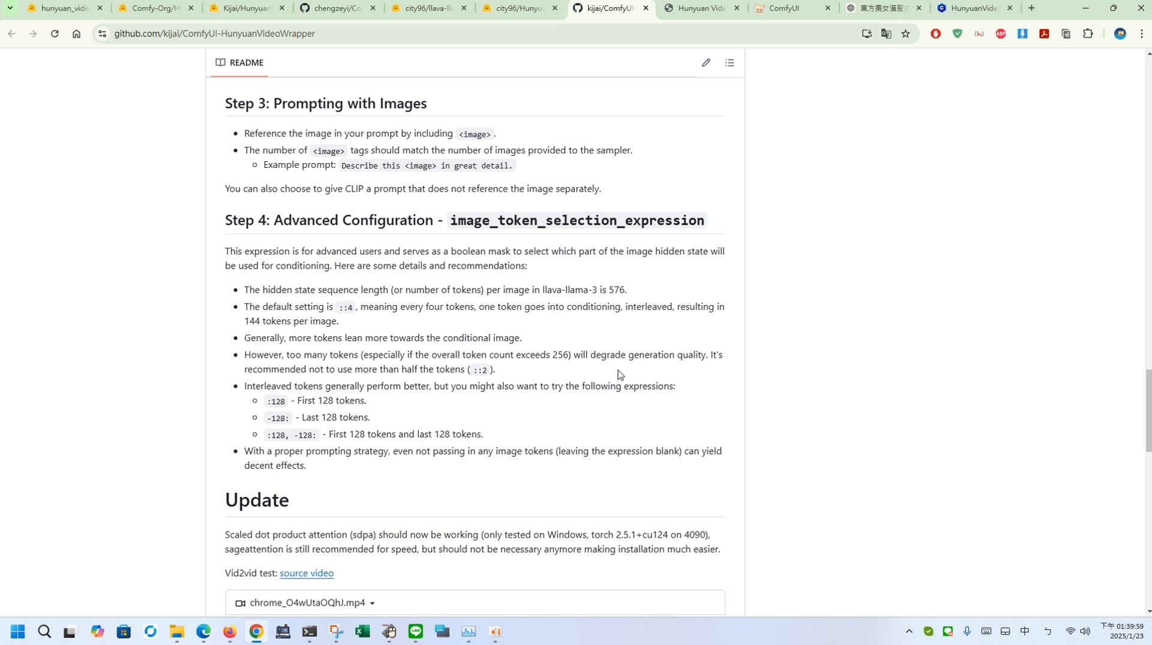
drag(1149, 411, 1149, 97)
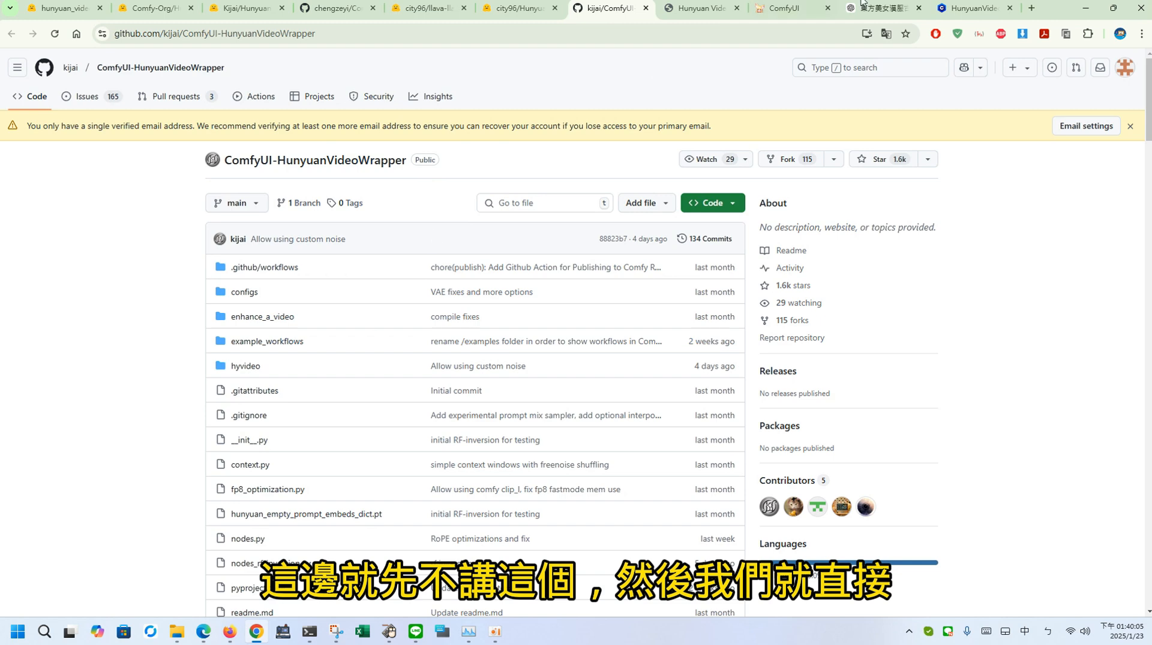
Step: Switch to the ComfyUI workflow and check the my_workflows folder for the Hunyan 12GB Workflow.json file
click(786, 9)
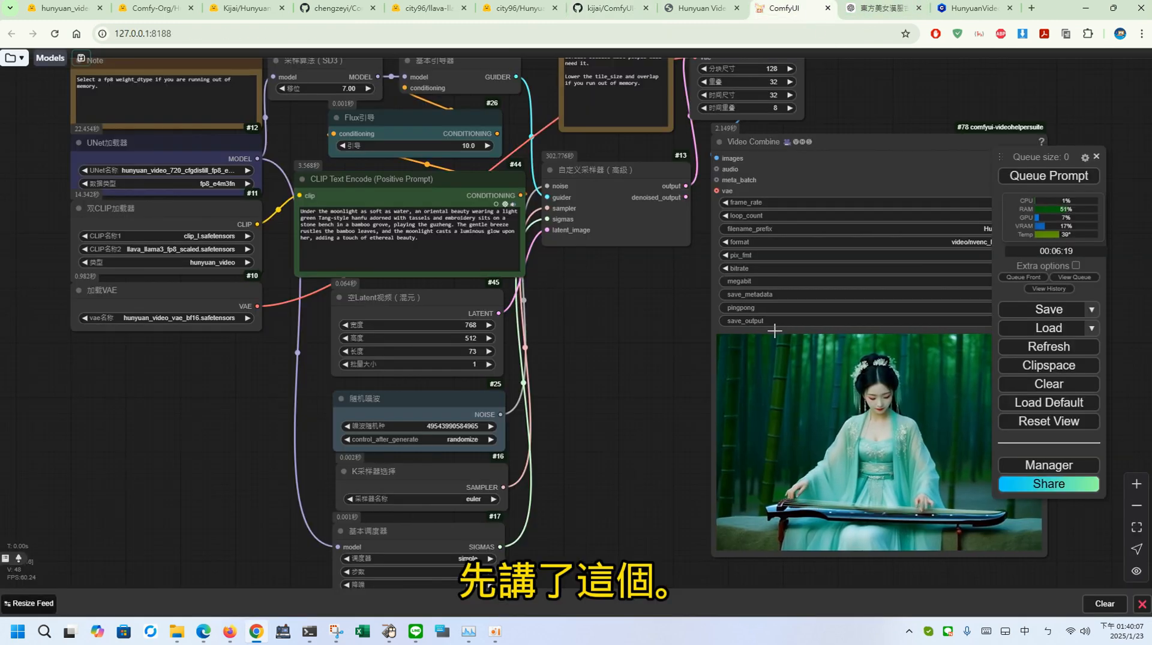
drag(641, 287, 616, 357)
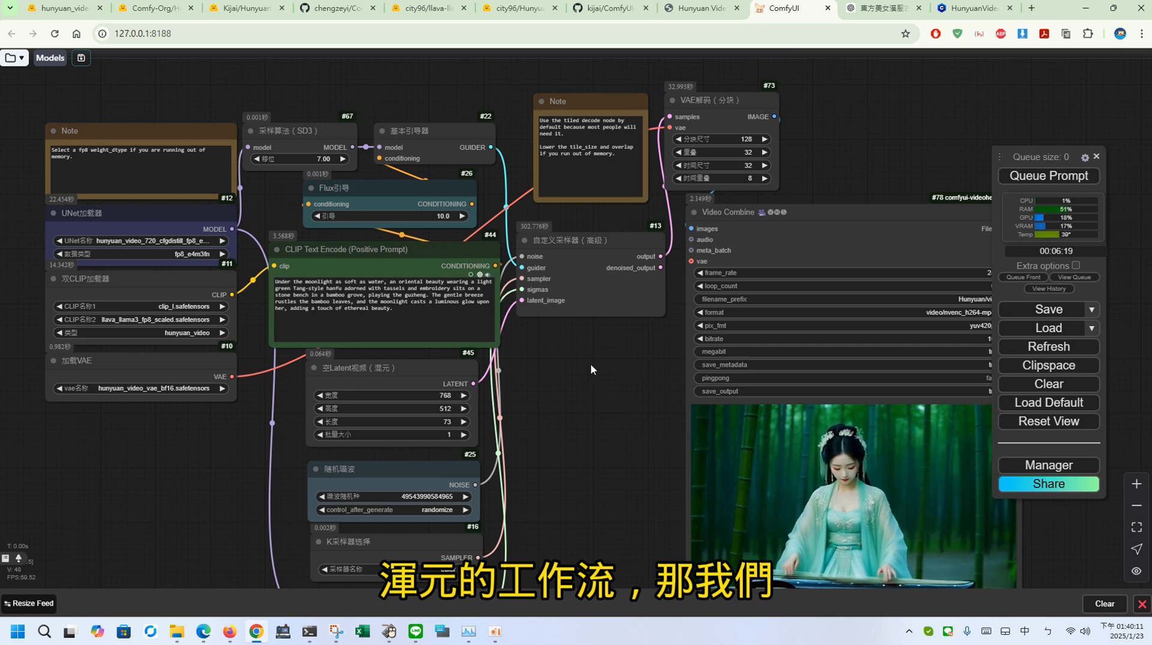
mouse_move(177, 631)
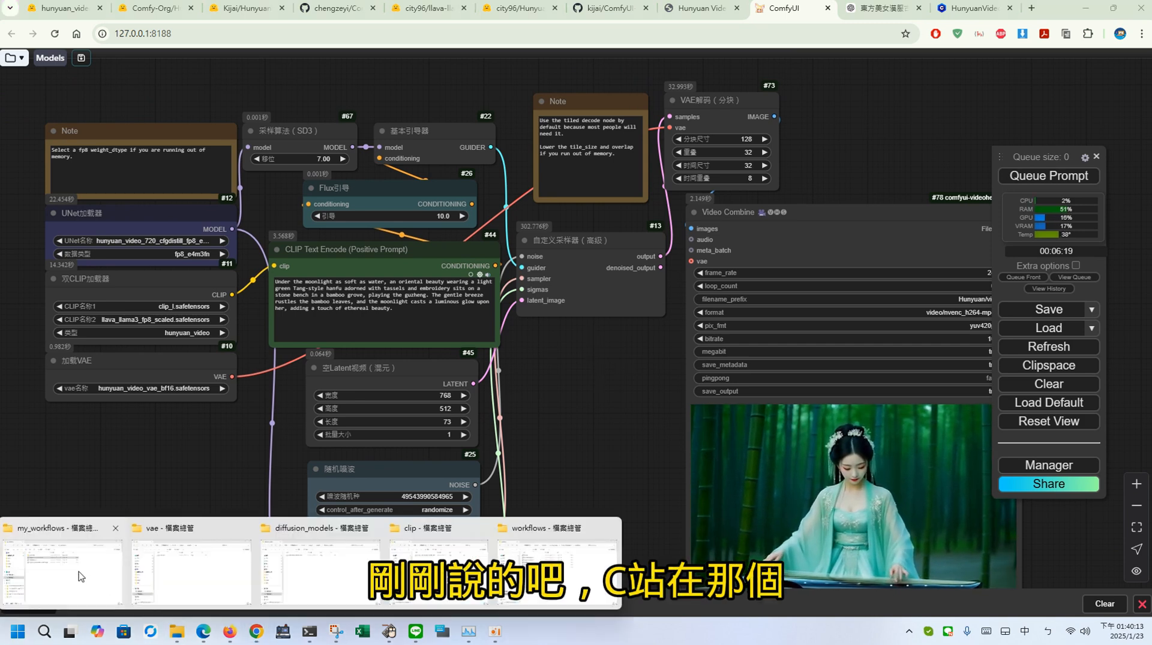
click(81, 577)
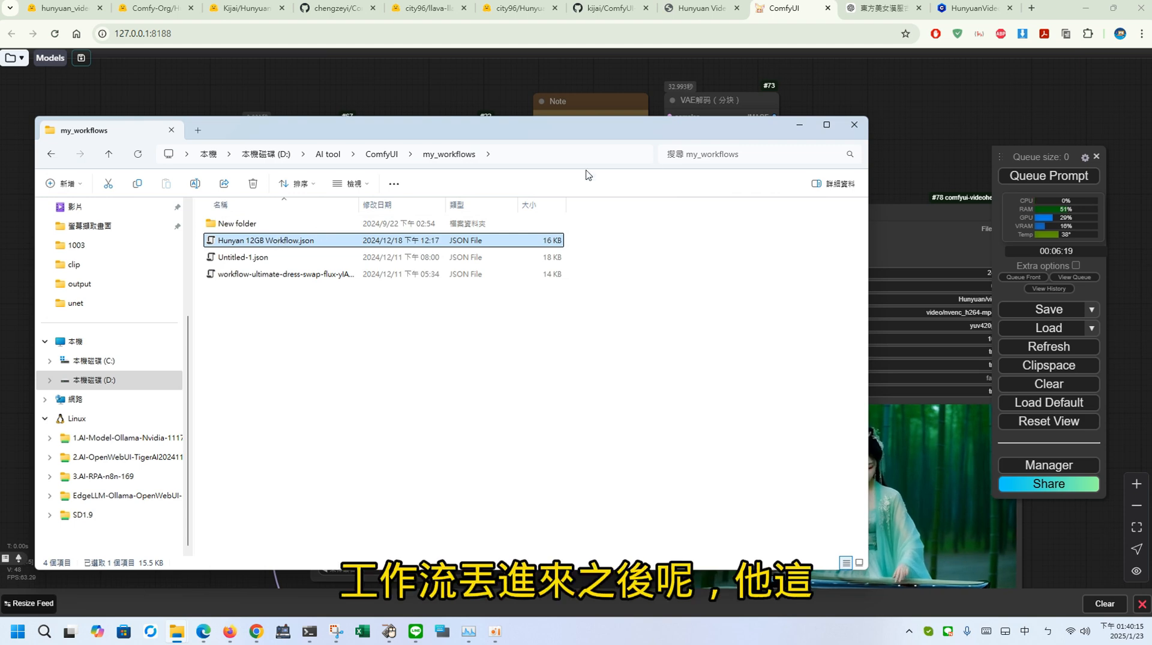
click(875, 157)
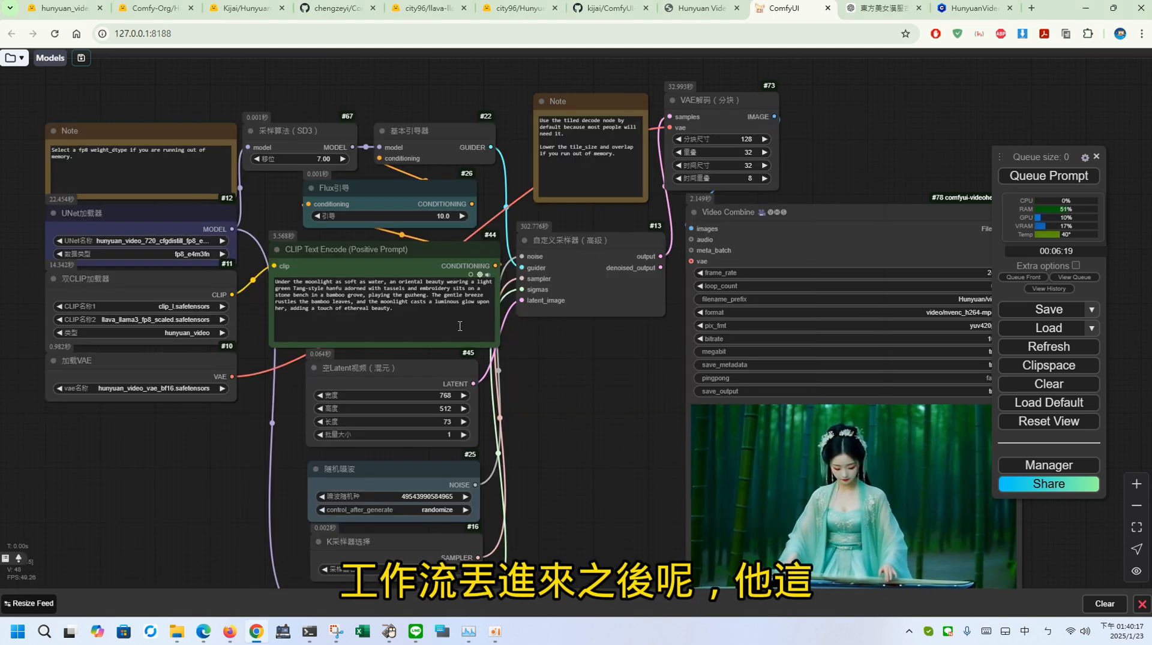
Step: Select hunyuan_video_720_cfgdistill_fp8_e4m3fn.safetensors as the model in the UNet loader node
drag(535, 366, 634, 375)
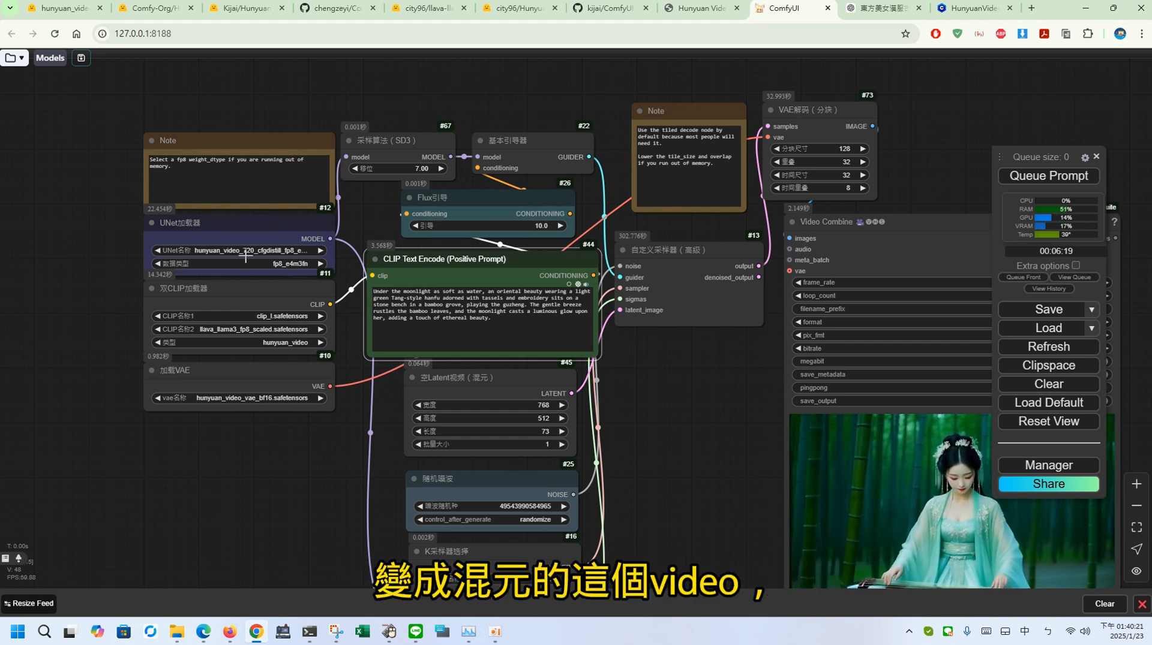
click(278, 249)
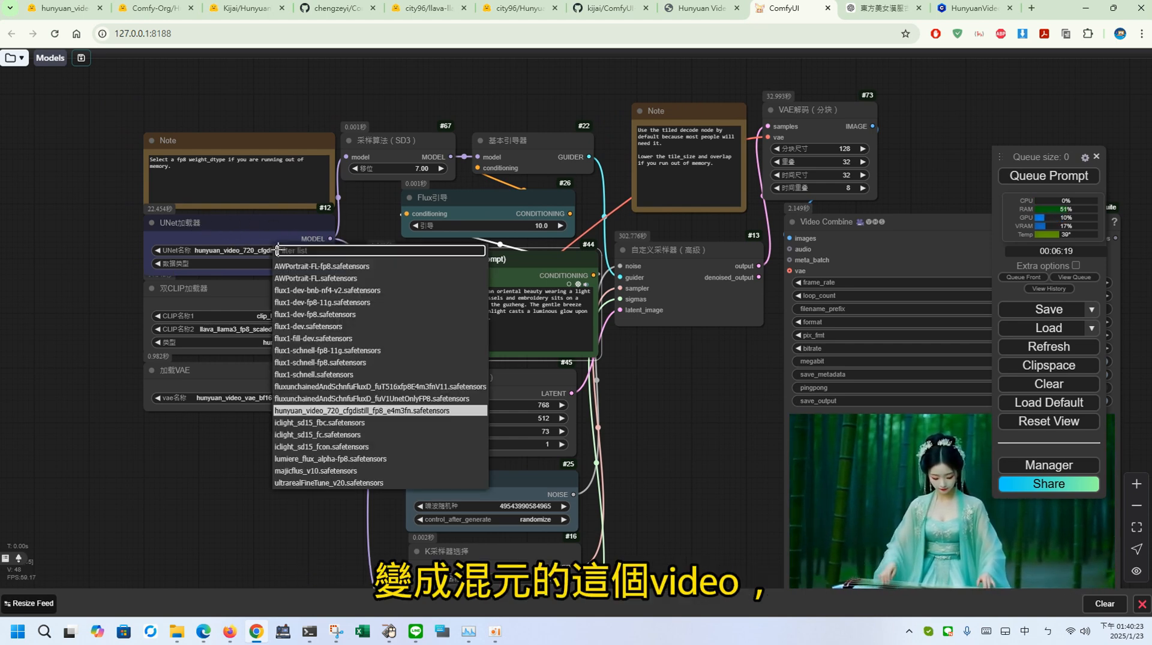
click(366, 411)
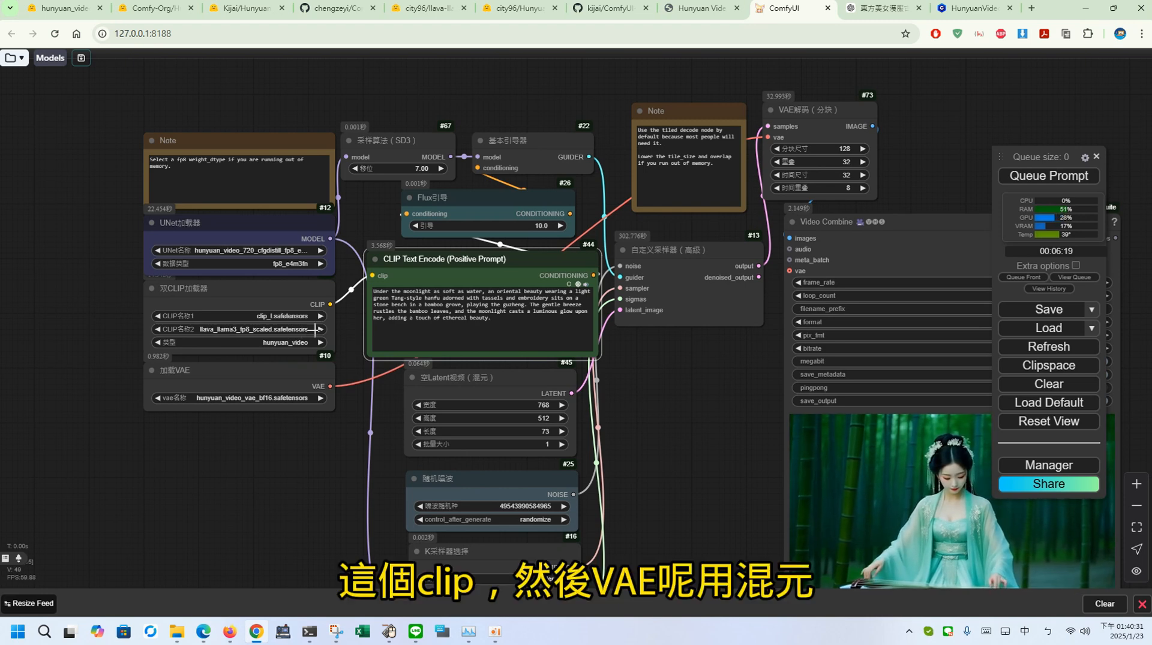
Step: Move the VAE loader node slightly away from the dual CLIP loader and highlight the positive prompt text
drag(297, 366, 290, 383)
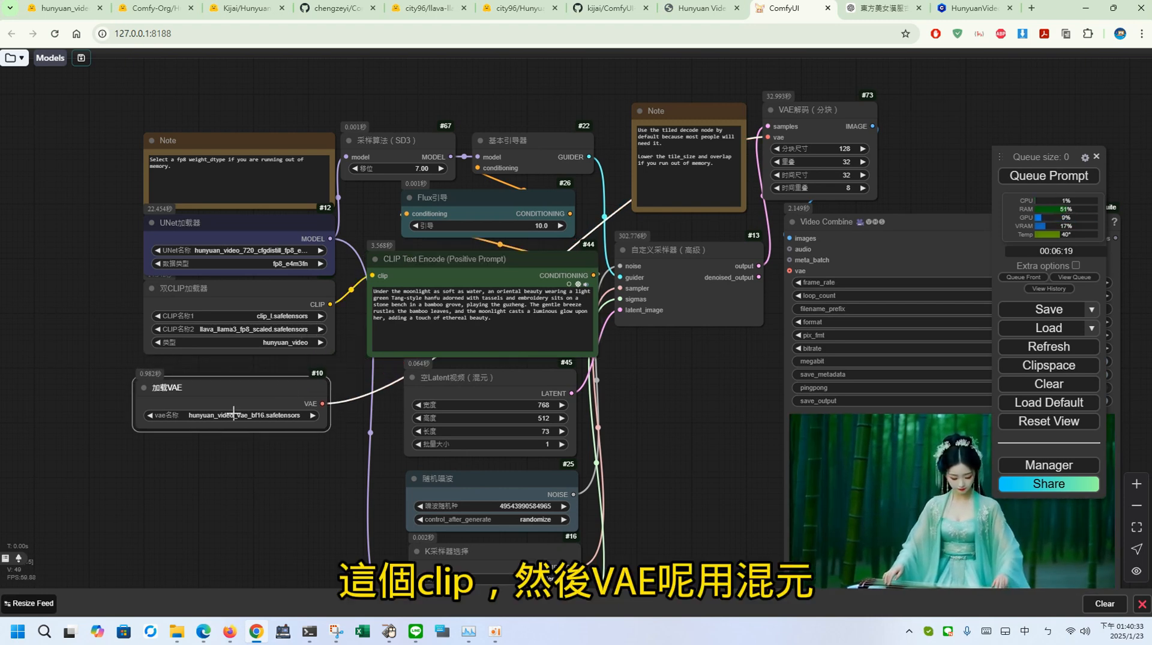
drag(284, 478, 236, 419)
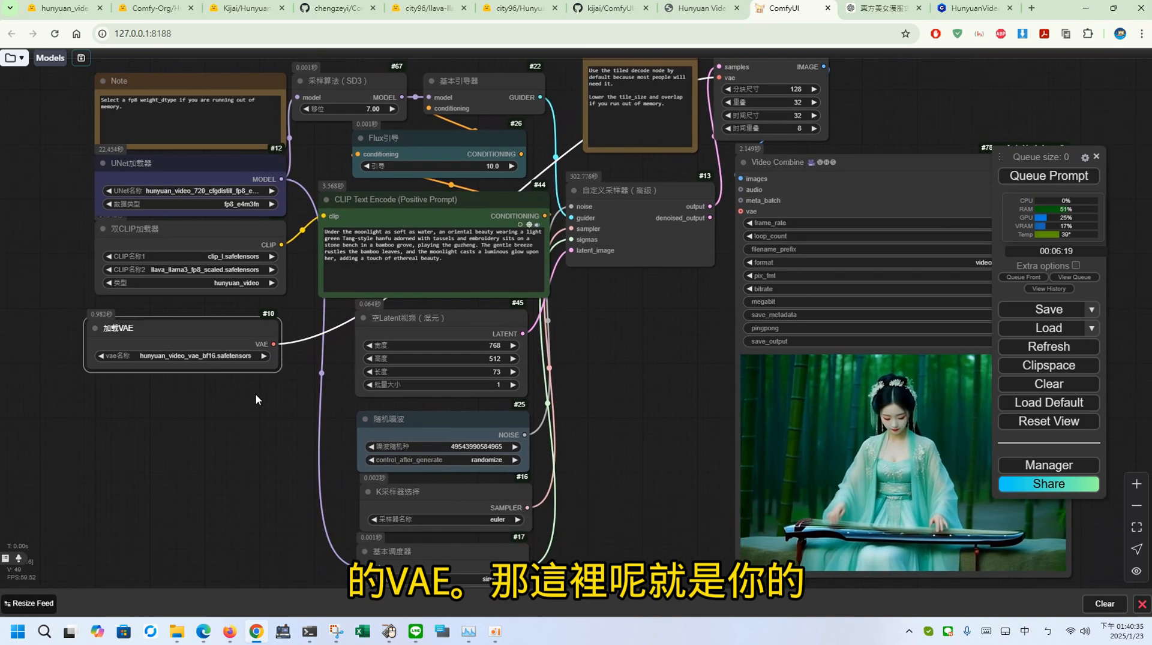
drag(443, 264, 345, 198)
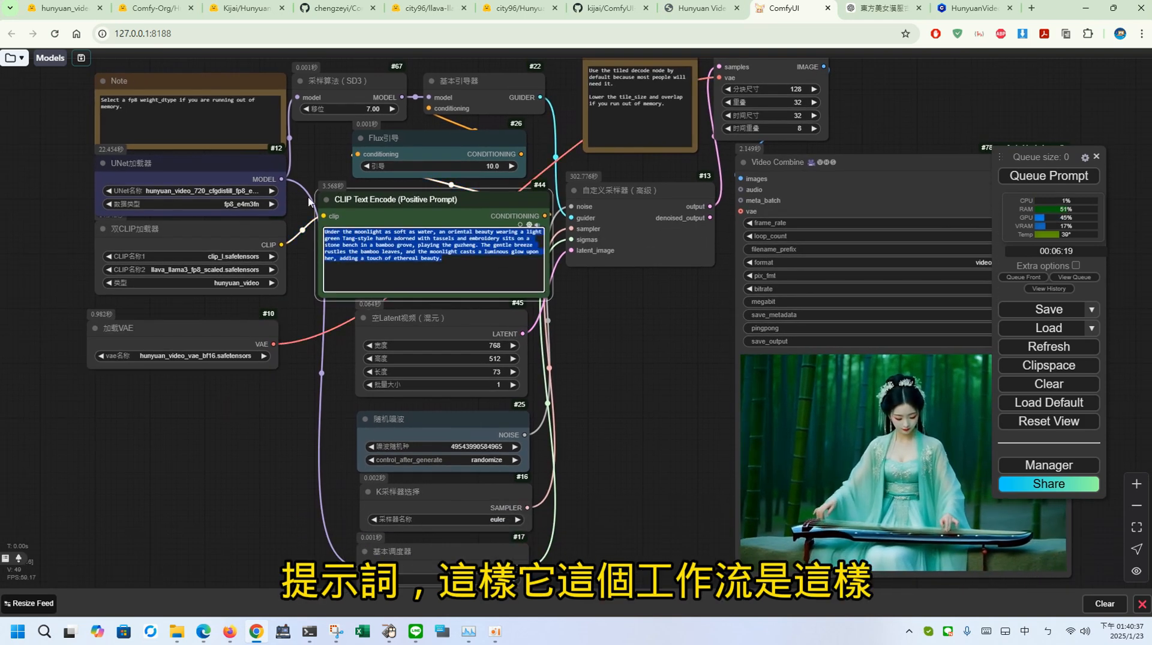
drag(632, 347, 628, 358)
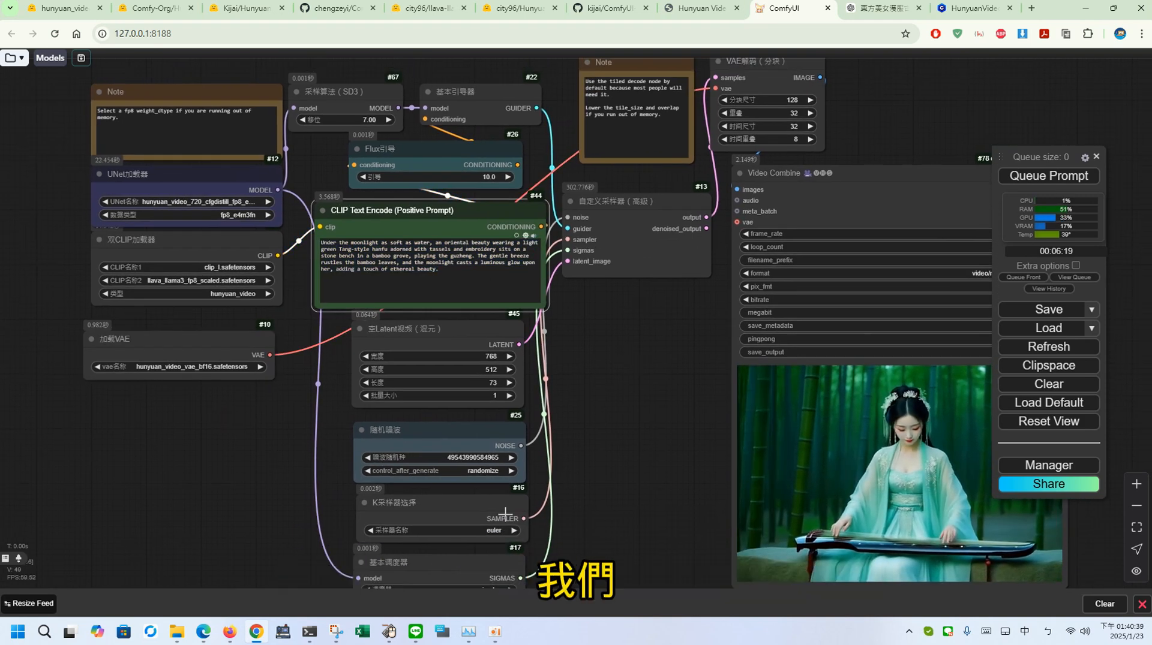
drag(601, 438, 562, 448)
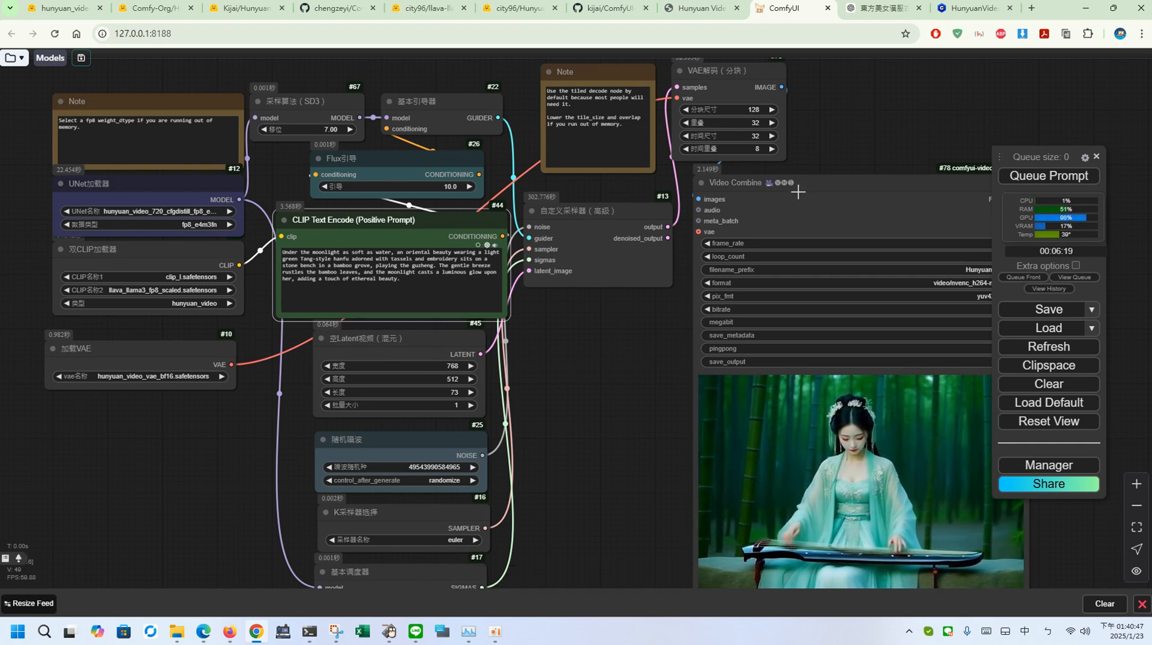
Step: Shift the tiled VAE decode node slightly and queue the prompt to generate the video
drag(826, 144, 798, 194)
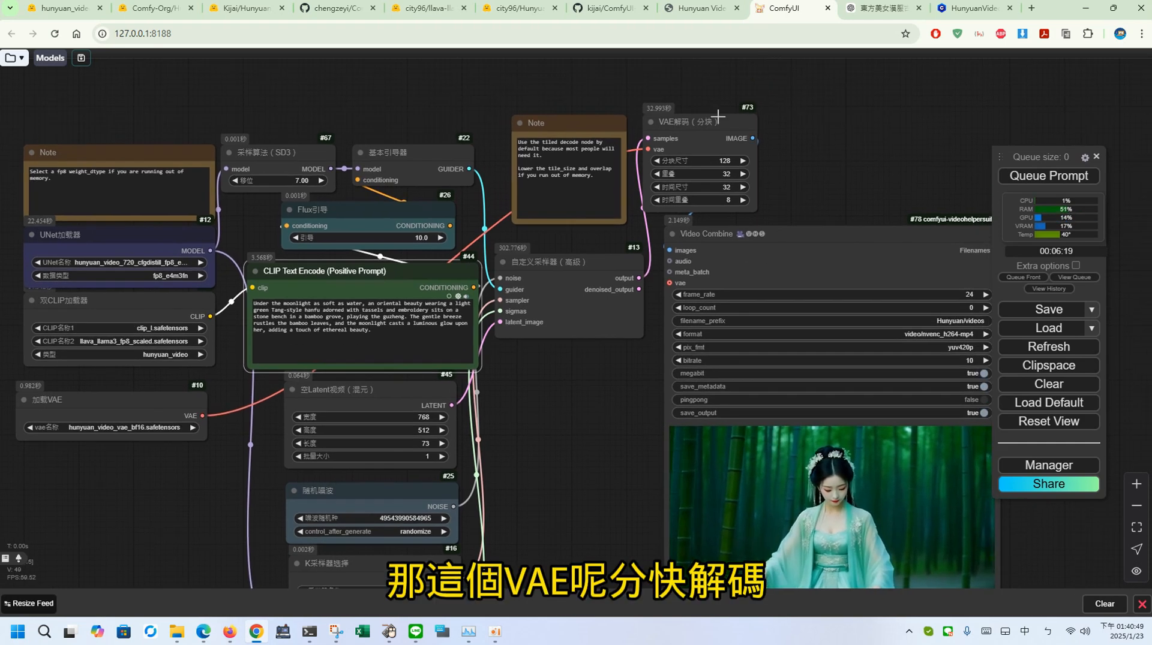
drag(718, 115, 722, 105)
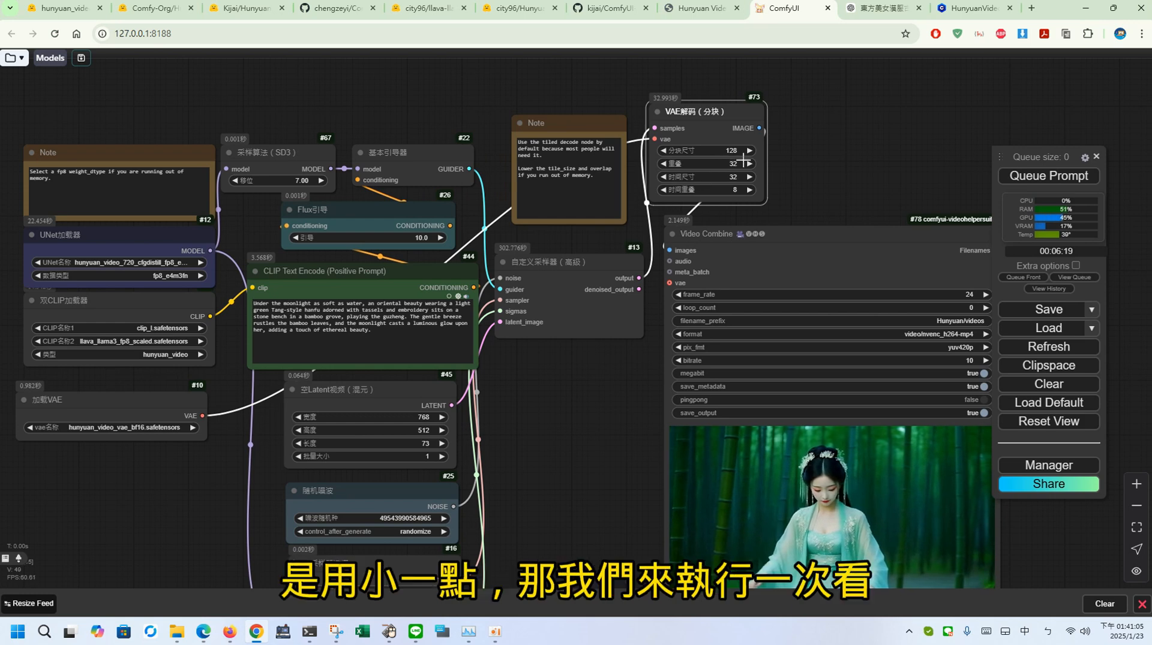
click(1013, 176)
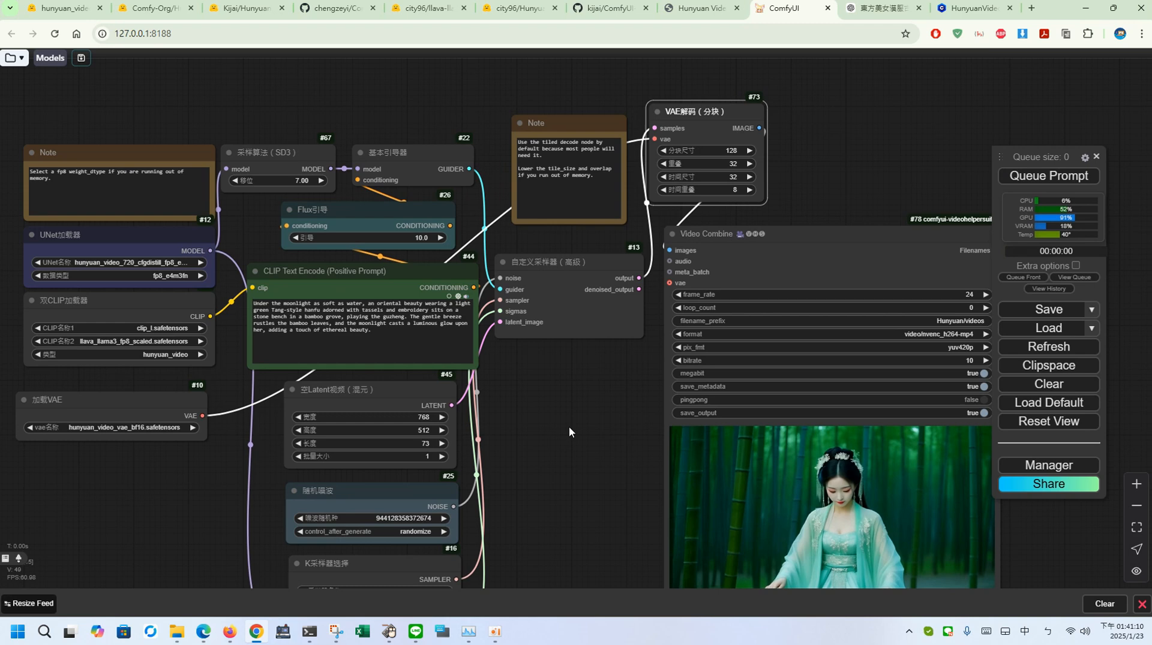
Step: Review the generated video in Video Combine alongside the latent video size, seed, sampler and scheduler settings
drag(633, 462, 686, 418)
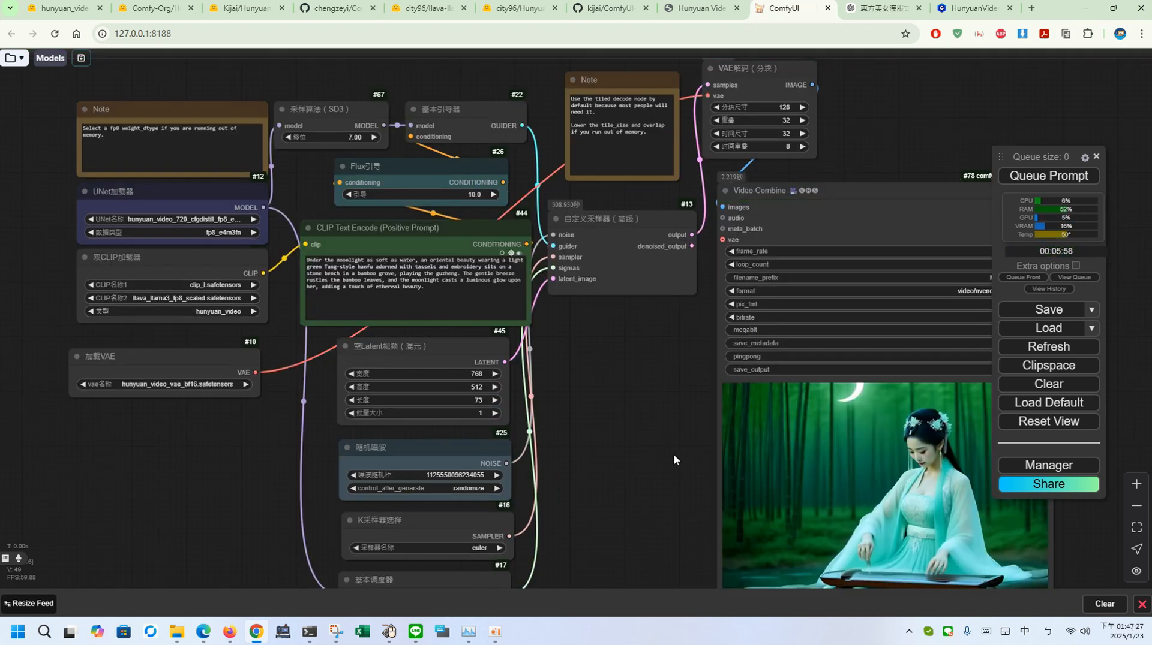
drag(672, 455, 502, 303)
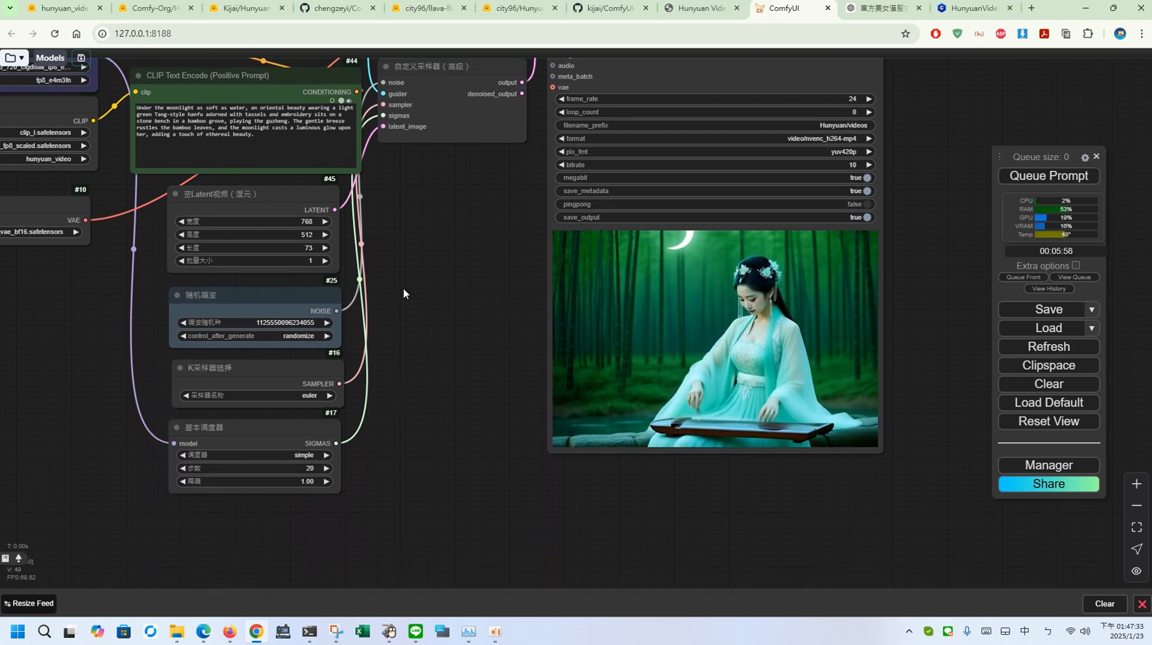
drag(403, 288, 414, 355)
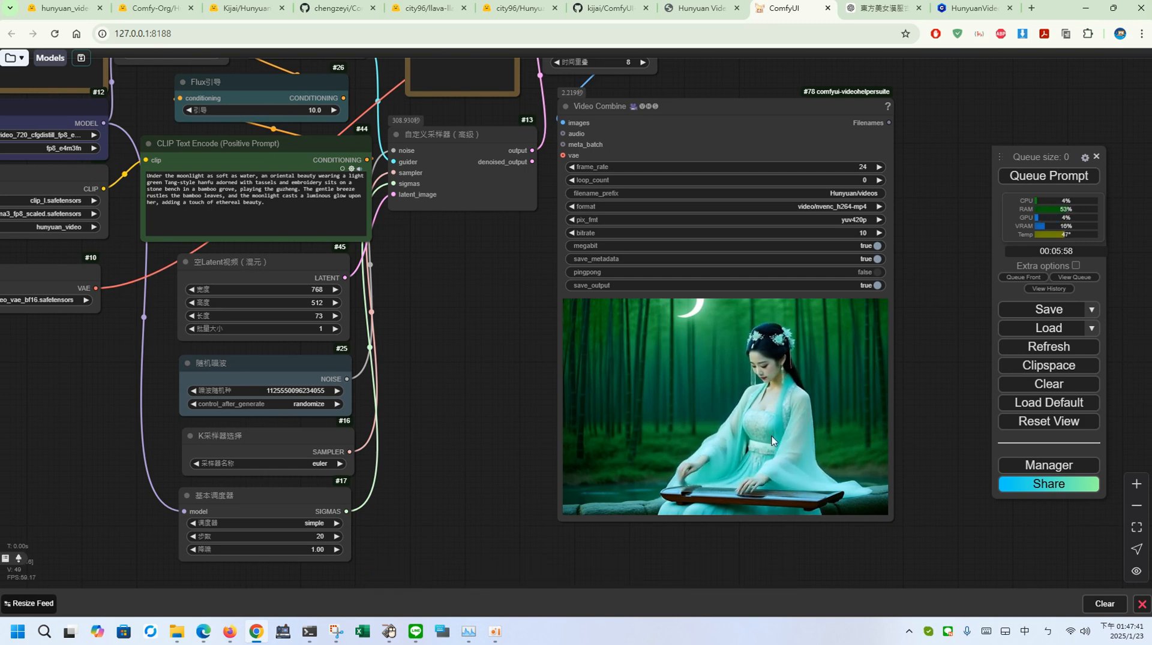
drag(463, 316, 463, 318)
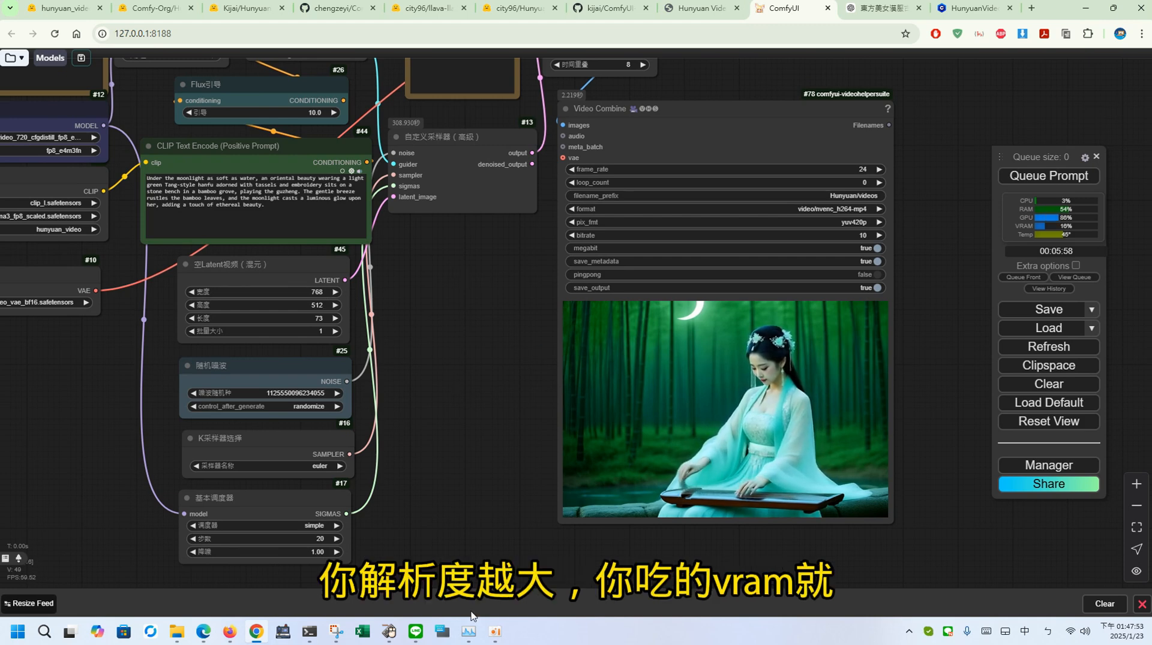
Step: Check the dedicated GPU memory usage graph in Task Manager
click(468, 631)
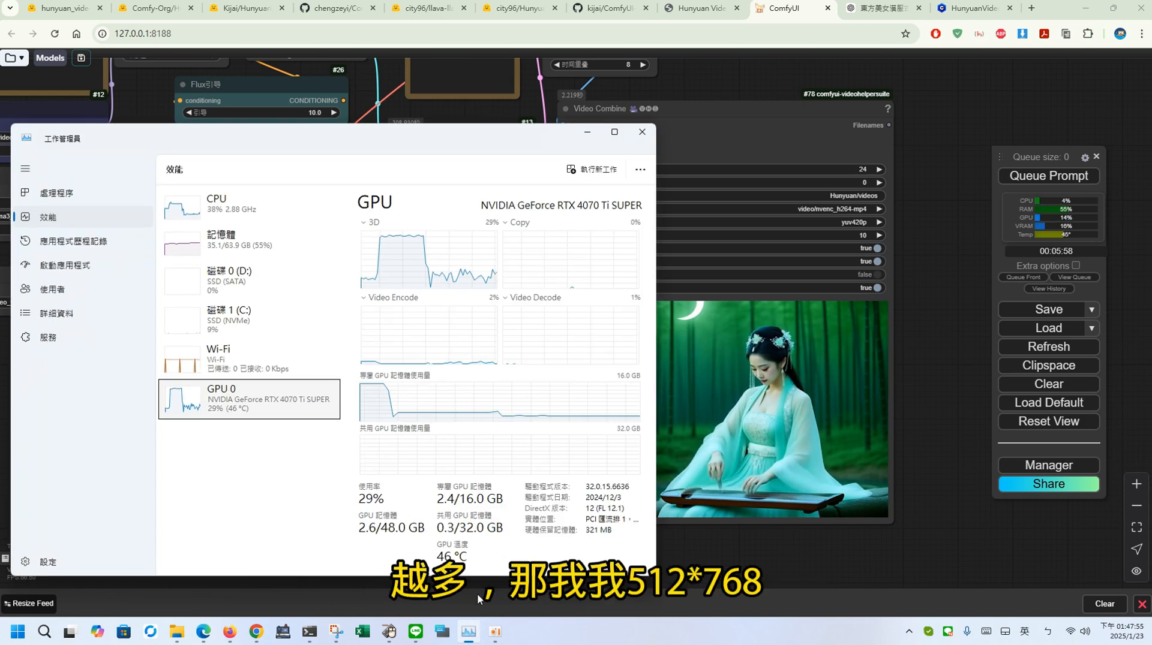
click(468, 632)
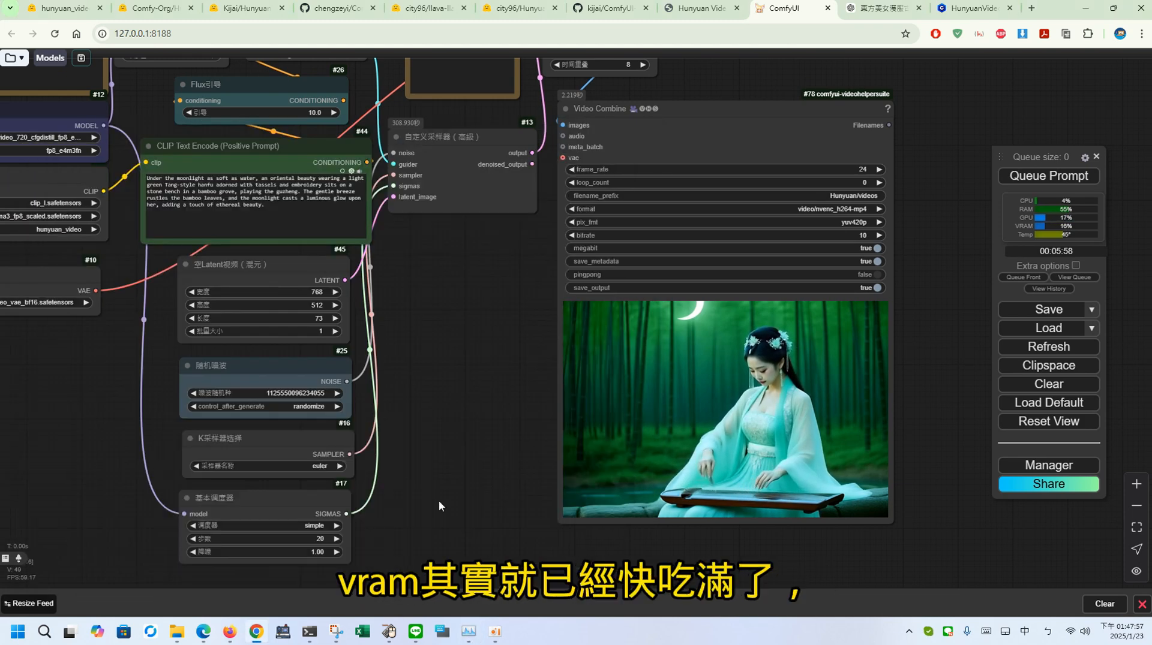
click(469, 639)
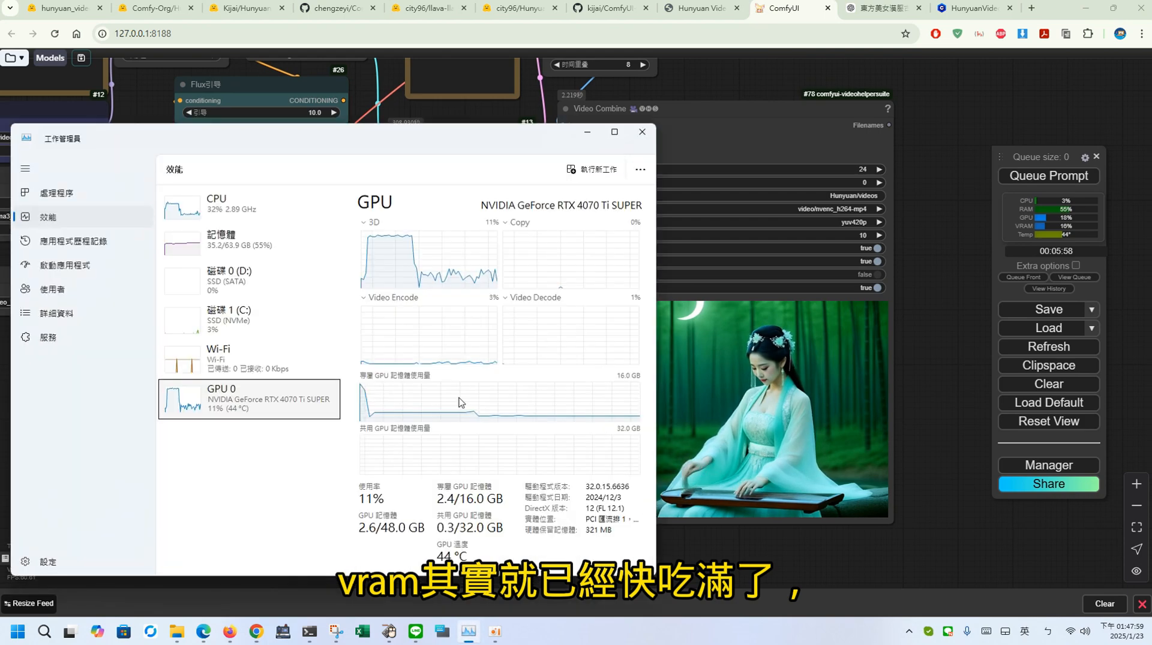
click(468, 637)
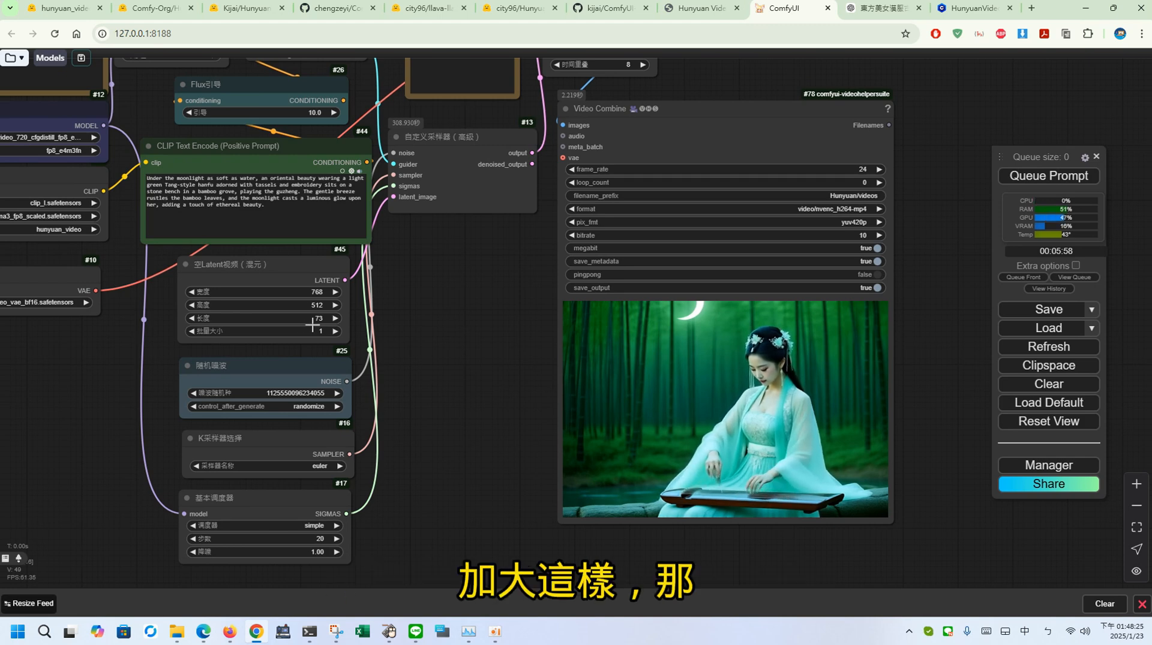
Step: Check the finished run's execution time in the ComfyUI console log, highlighting the value, and return to the workflow
drag(471, 348, 448, 375)
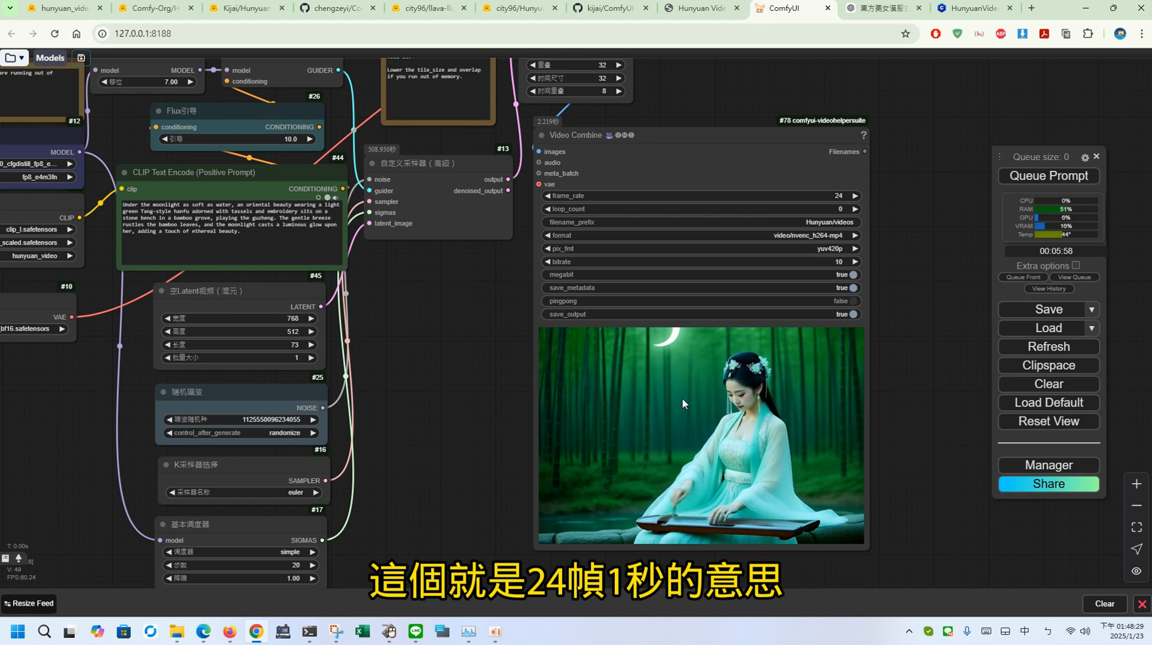
drag(508, 384, 732, 341)
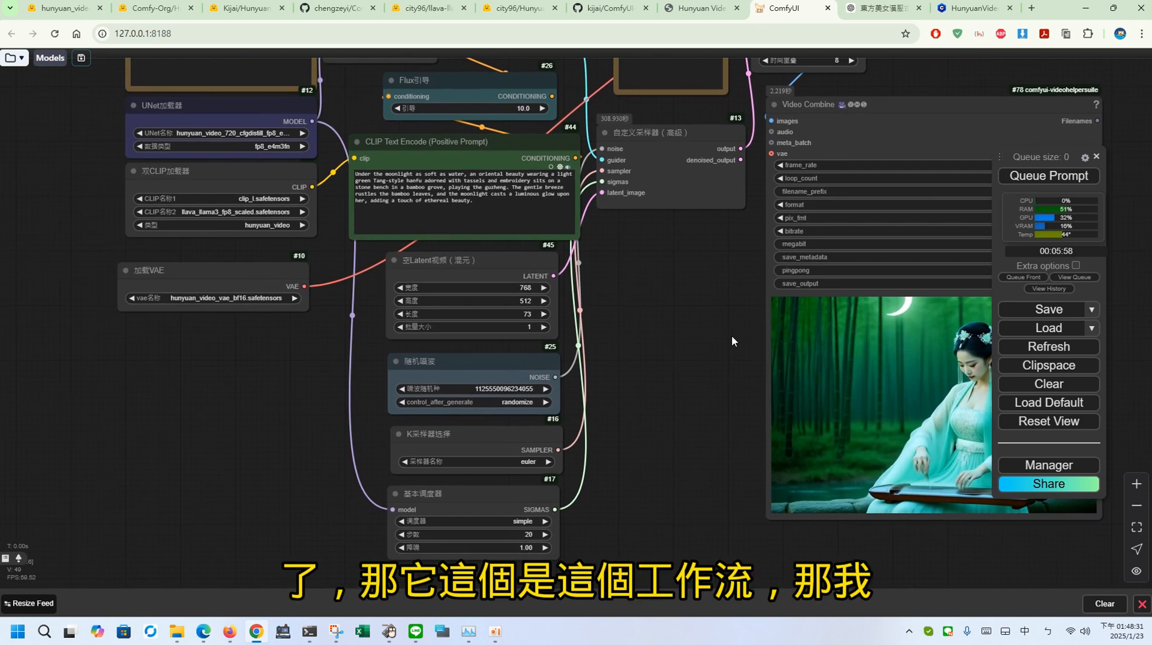
drag(703, 279, 701, 285)
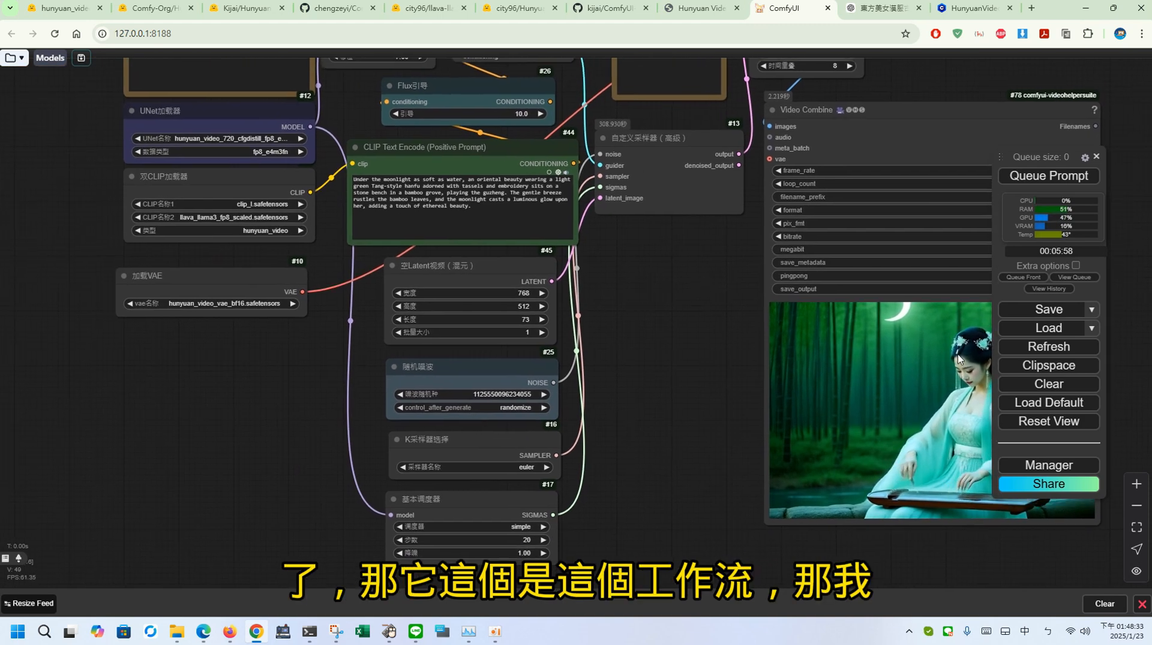
click(309, 632)
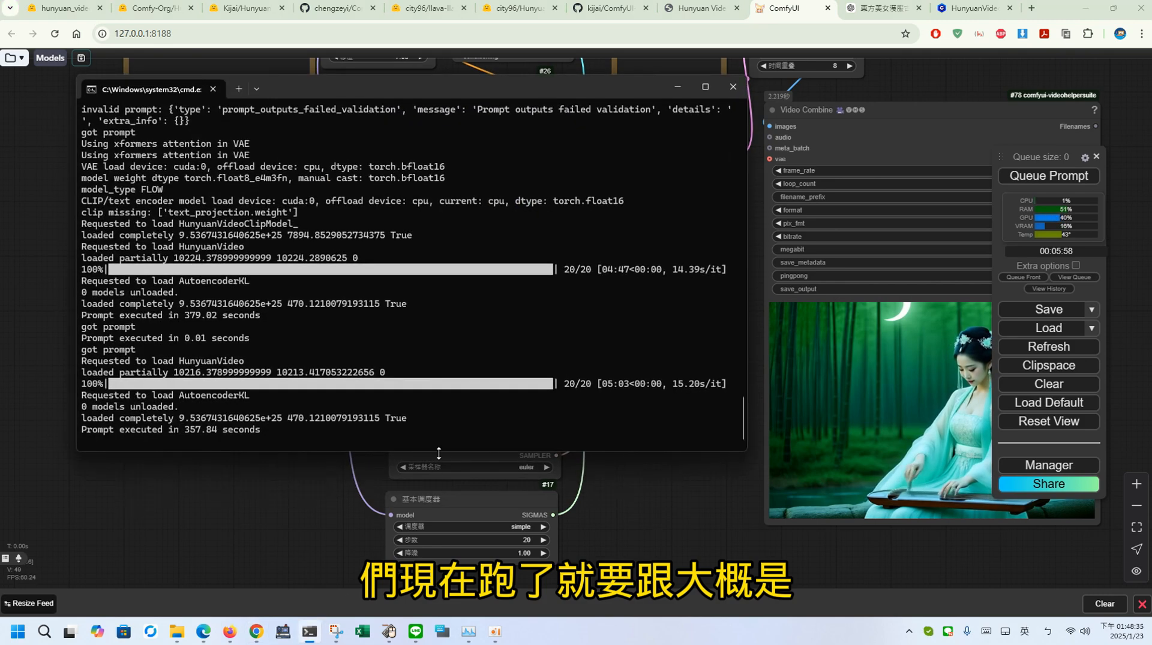
drag(181, 432, 227, 433)
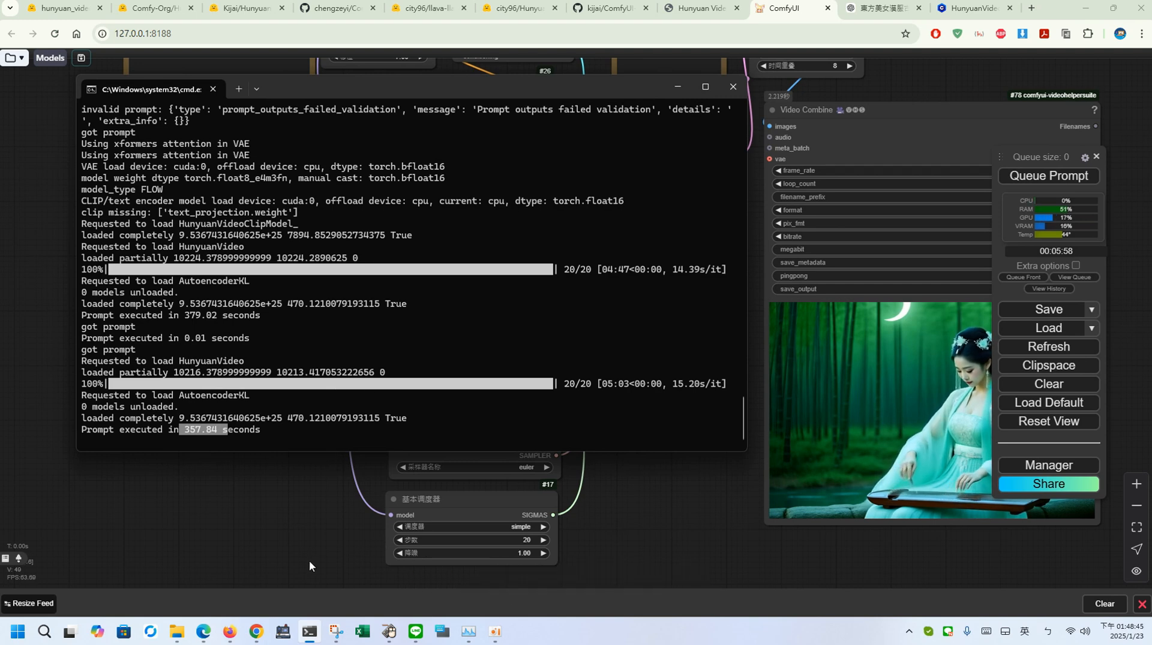
click(928, 451)
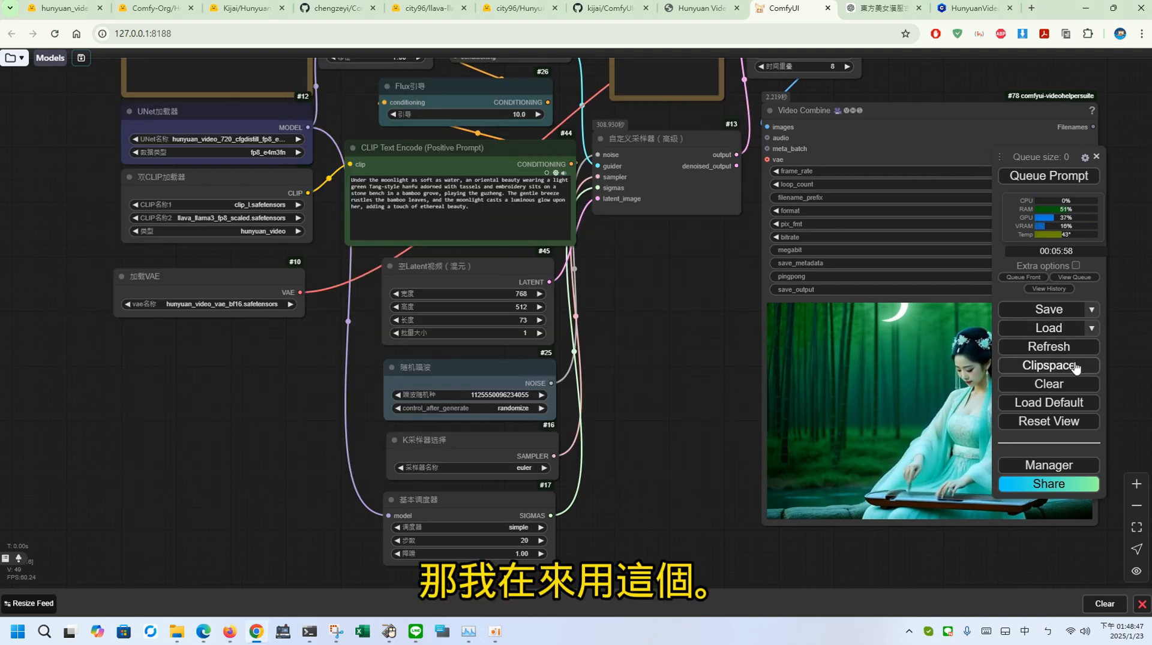
Step: Clear the current workflow from the canvas and load the saved myhunyuan workflow with the FastVideo LoRA
click(1054, 385)
click(636, 109)
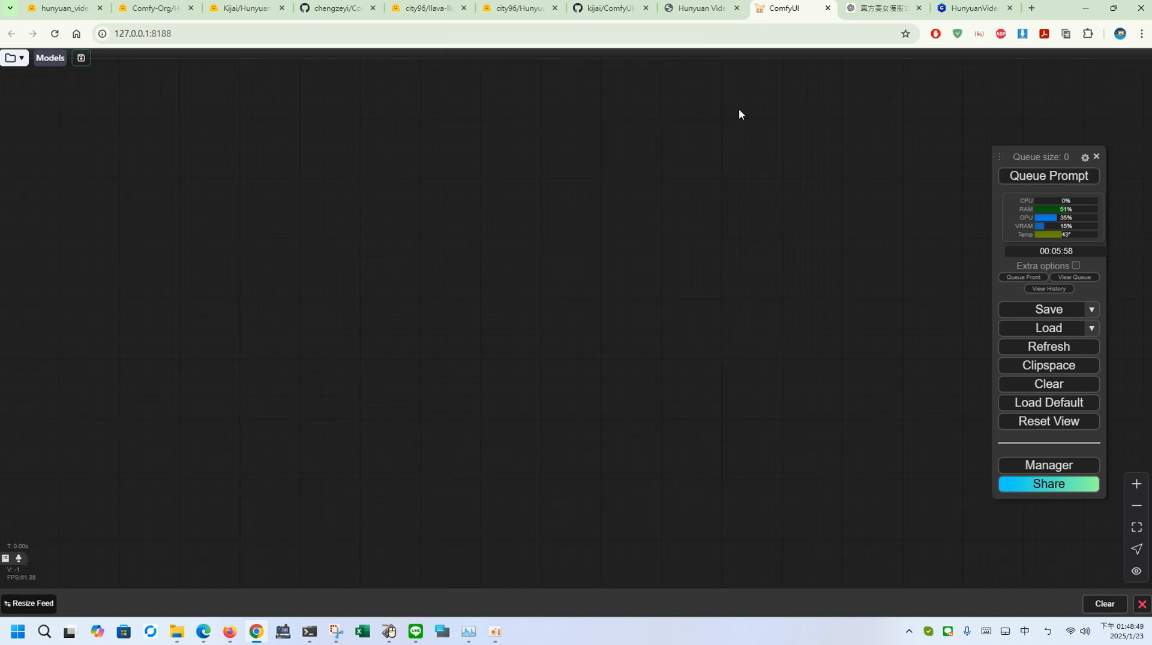
click(234, 11)
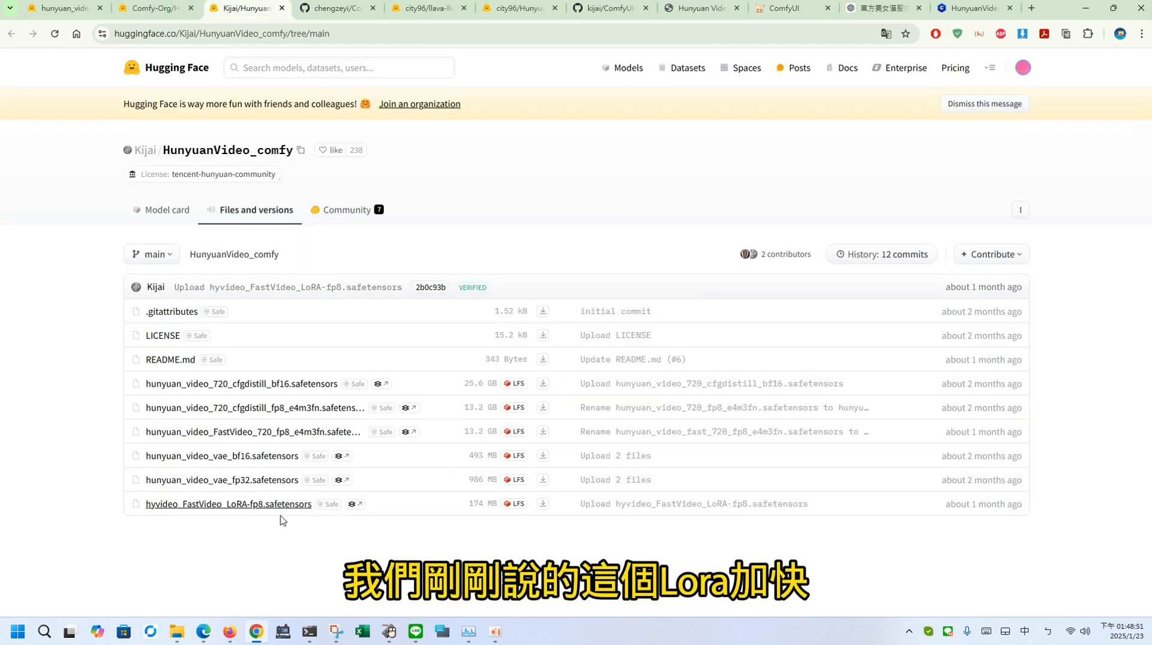
click(783, 7)
click(1091, 328)
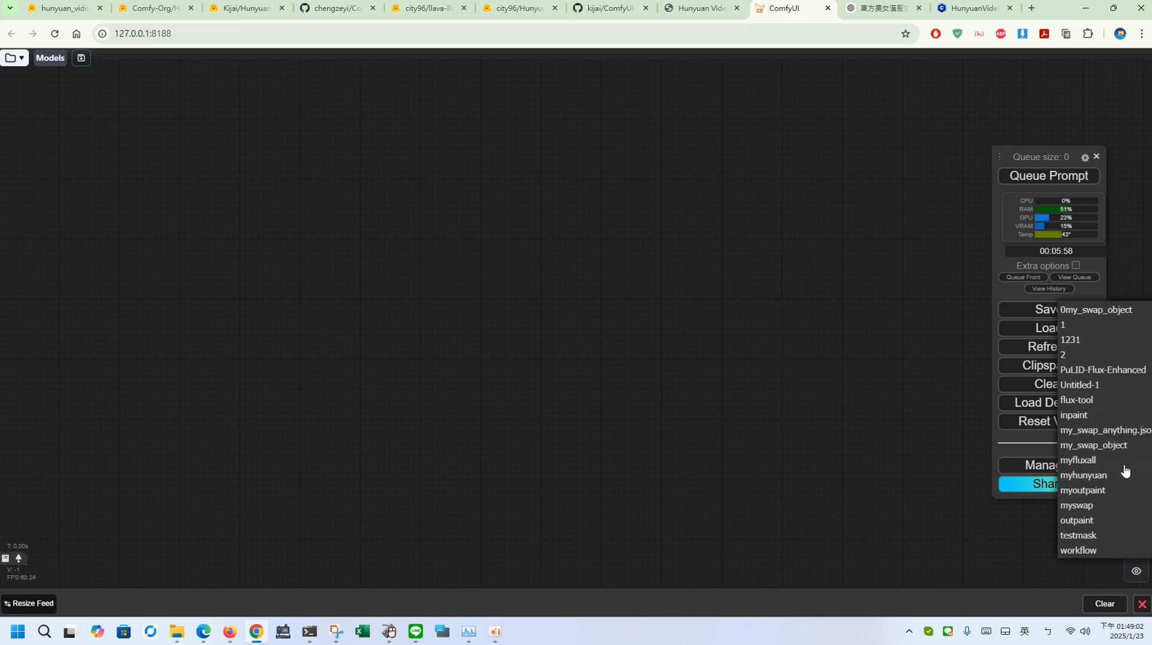
click(1106, 476)
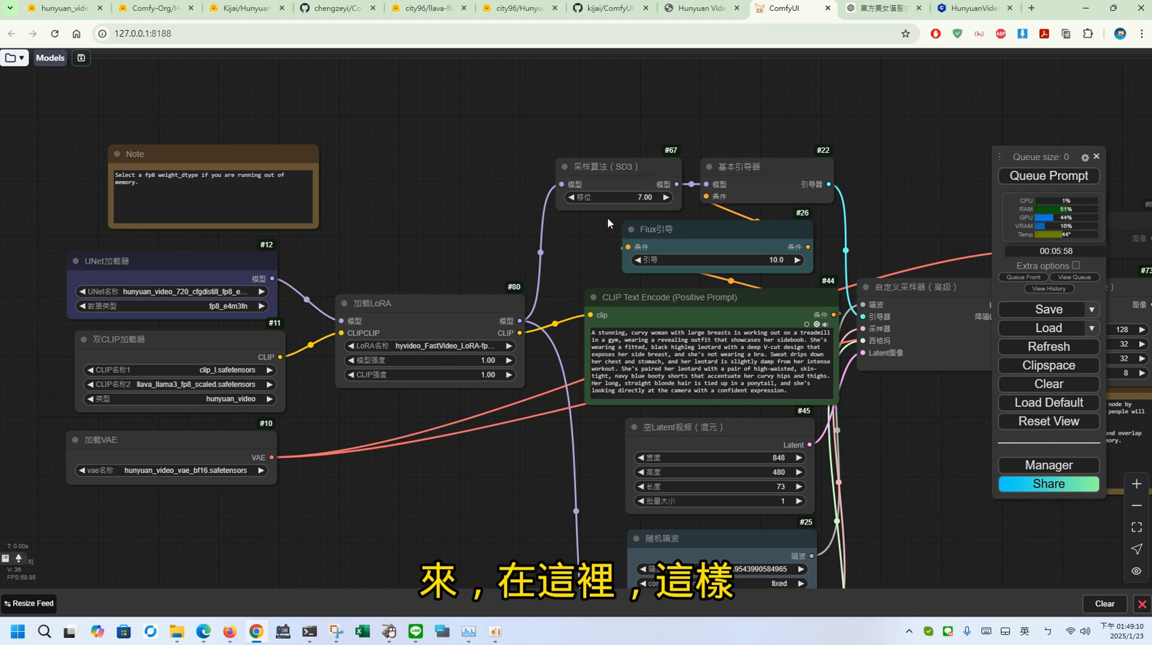
drag(900, 456, 859, 435)
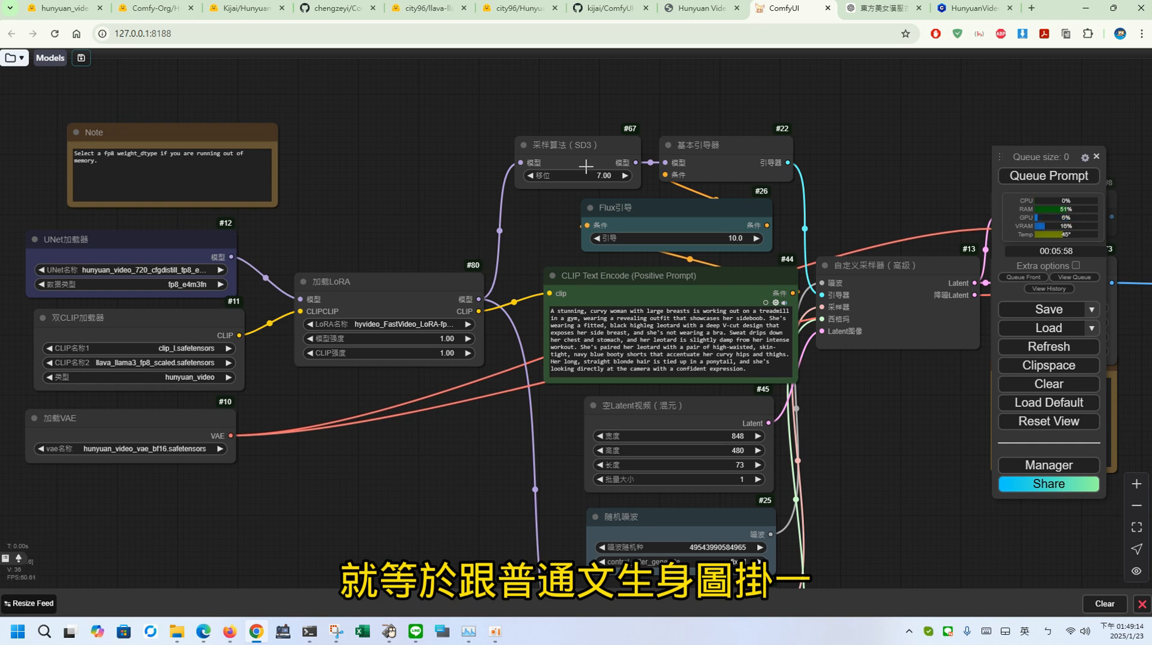
Step: Copy the English moonlit bamboo grove prompt from ChatGPT and replace the whole text of the positive CLIP Text Encode node in ComfyUI with it
click(877, 9)
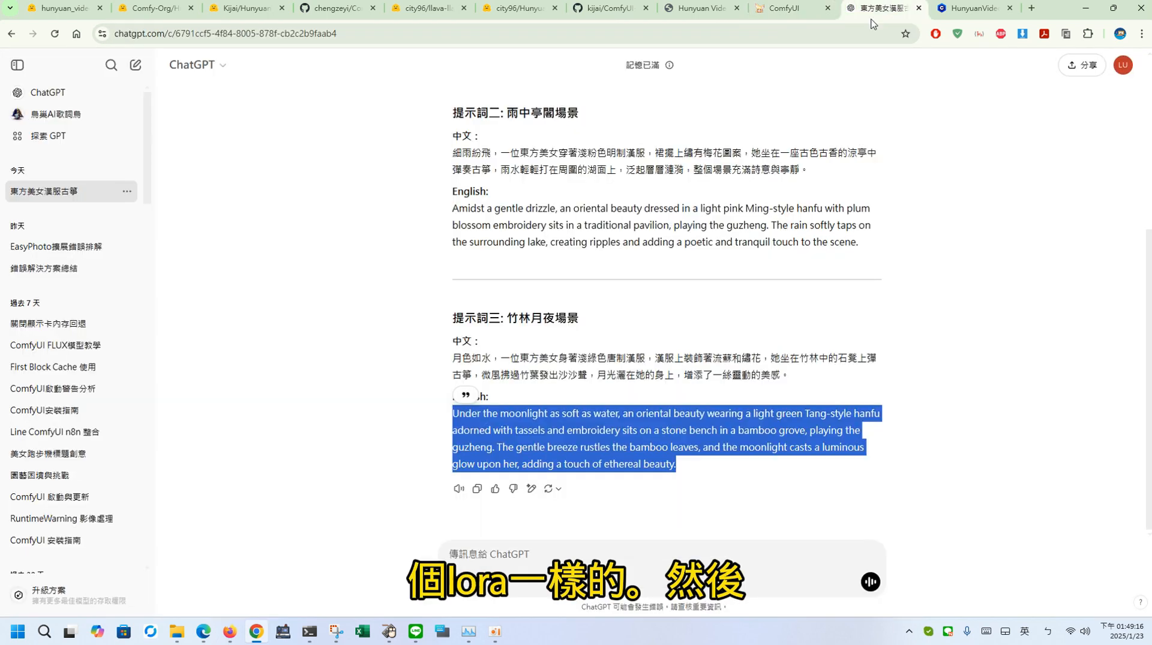
right_click(596, 411)
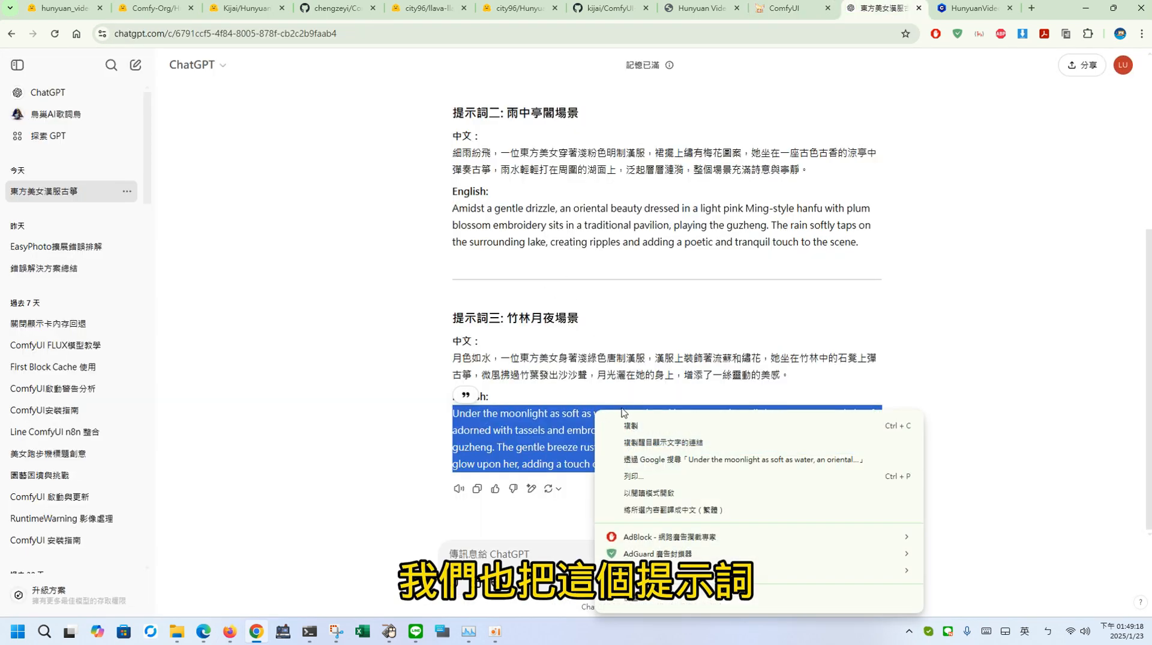
click(640, 427)
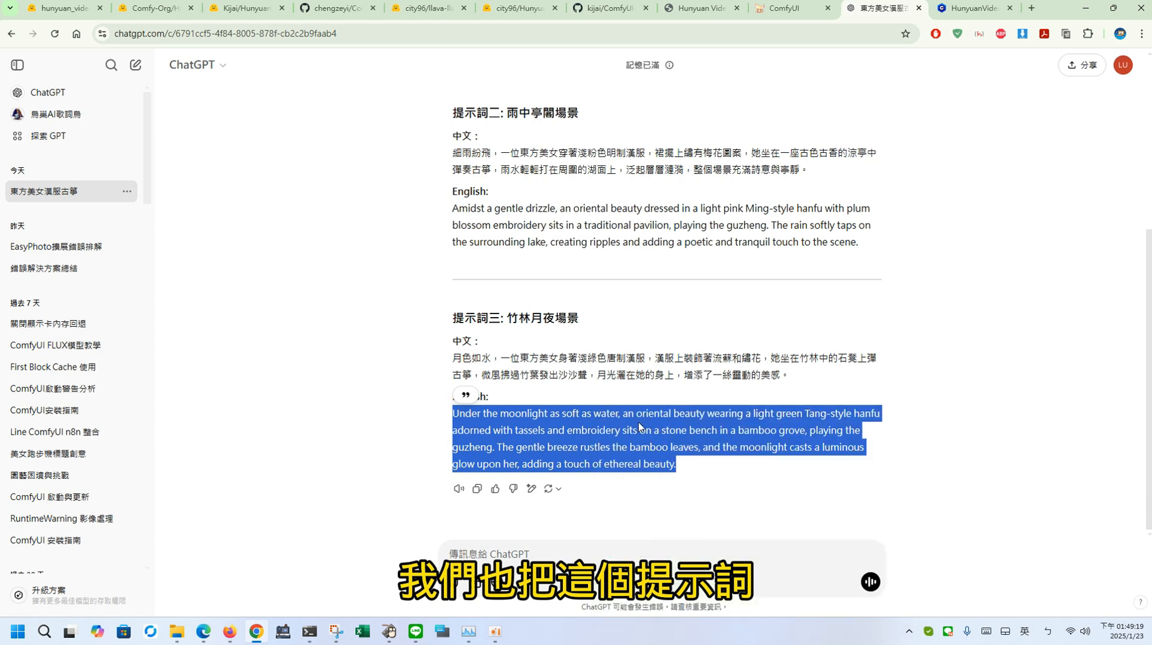
click(791, 9)
click(552, 311)
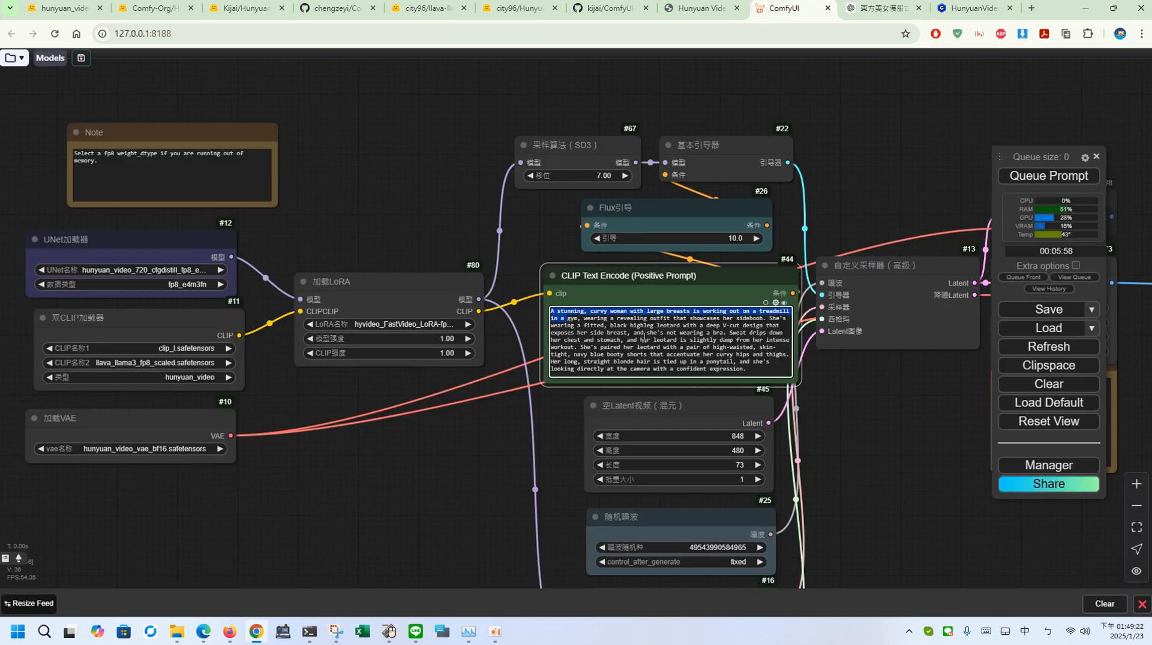
key(ctrl+a)
right_click(696, 339)
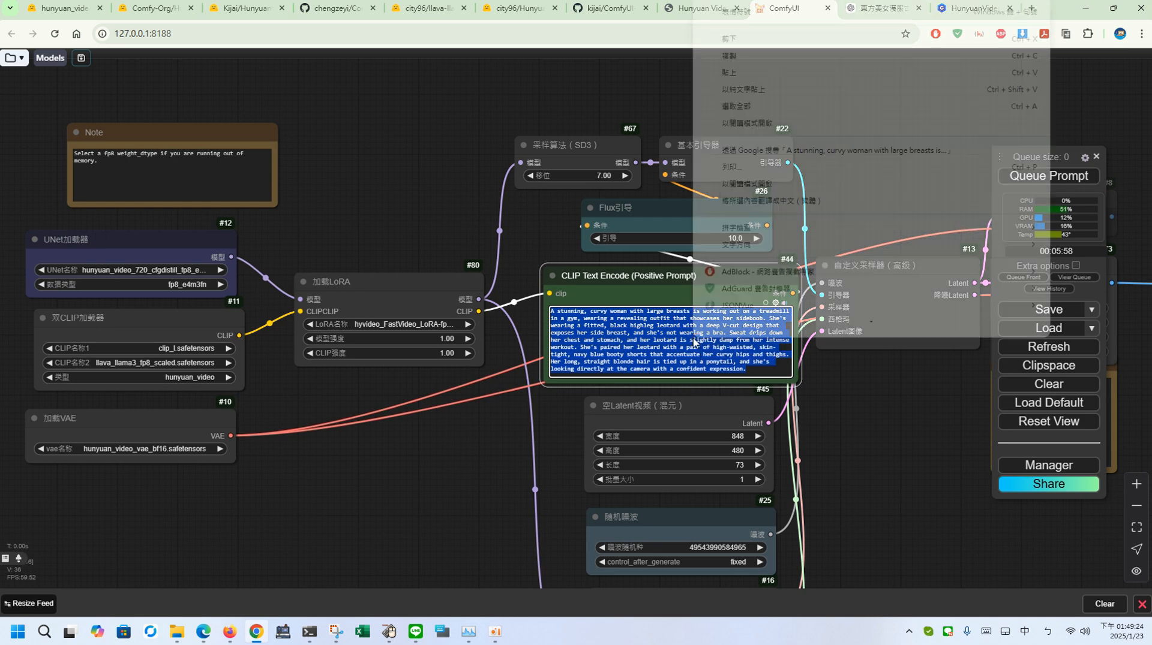
click(824, 96)
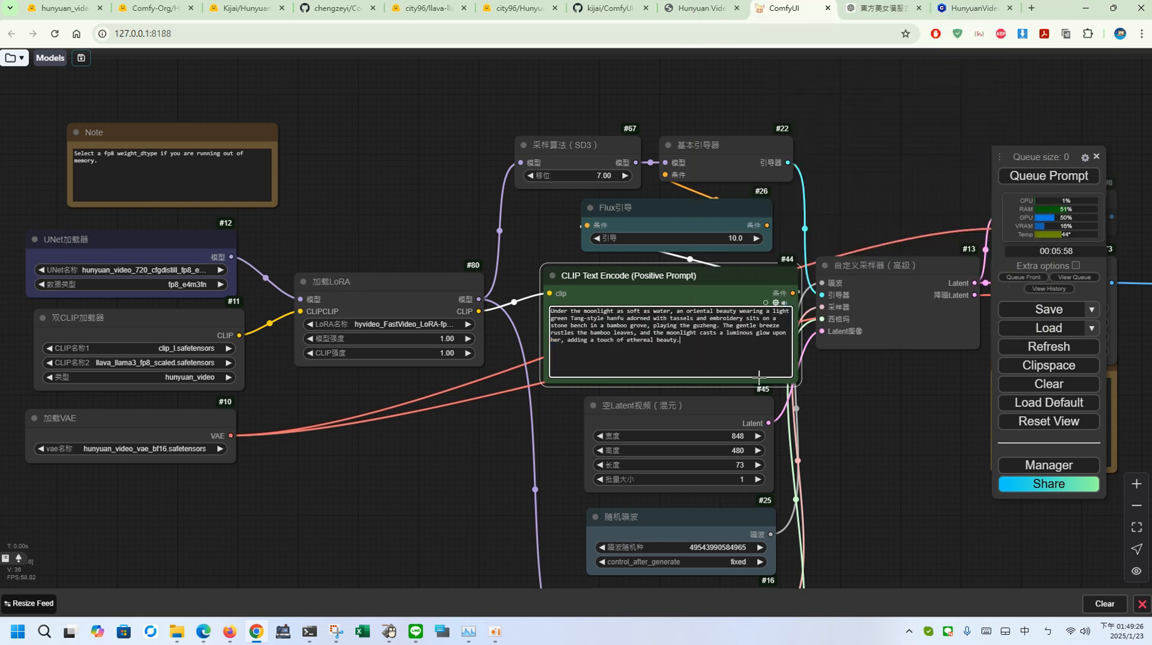
Step: Set the empty Hunyuan latent video node's width to 768 and height to 512
click(720, 437)
click(389, 631)
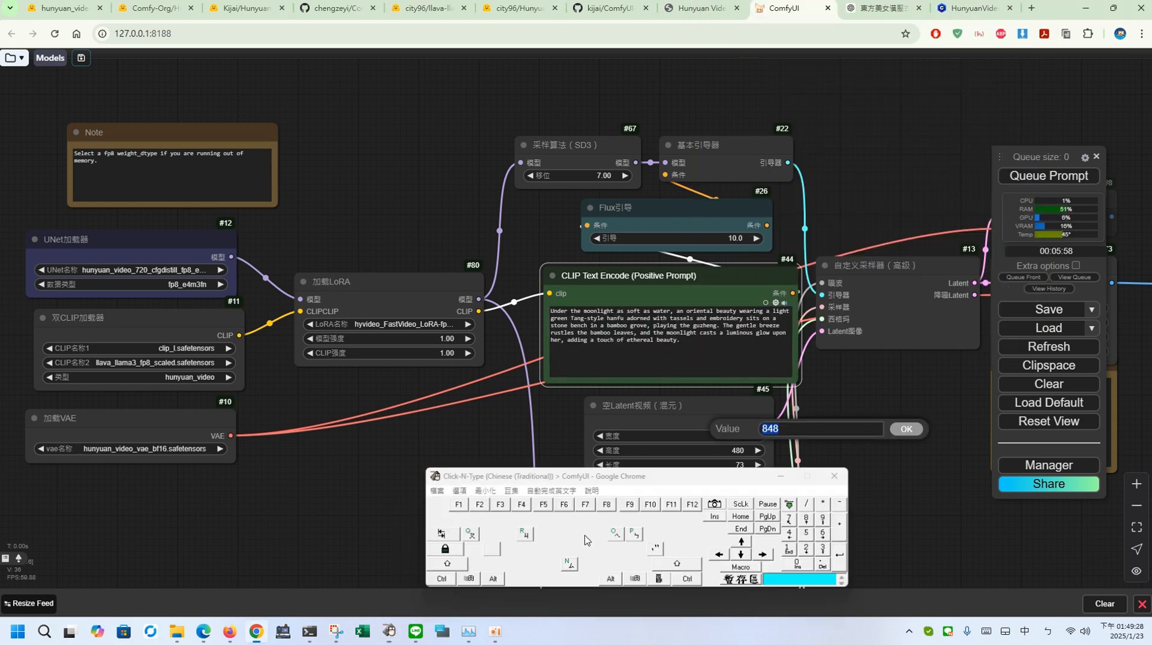
click(799, 517)
click(818, 517)
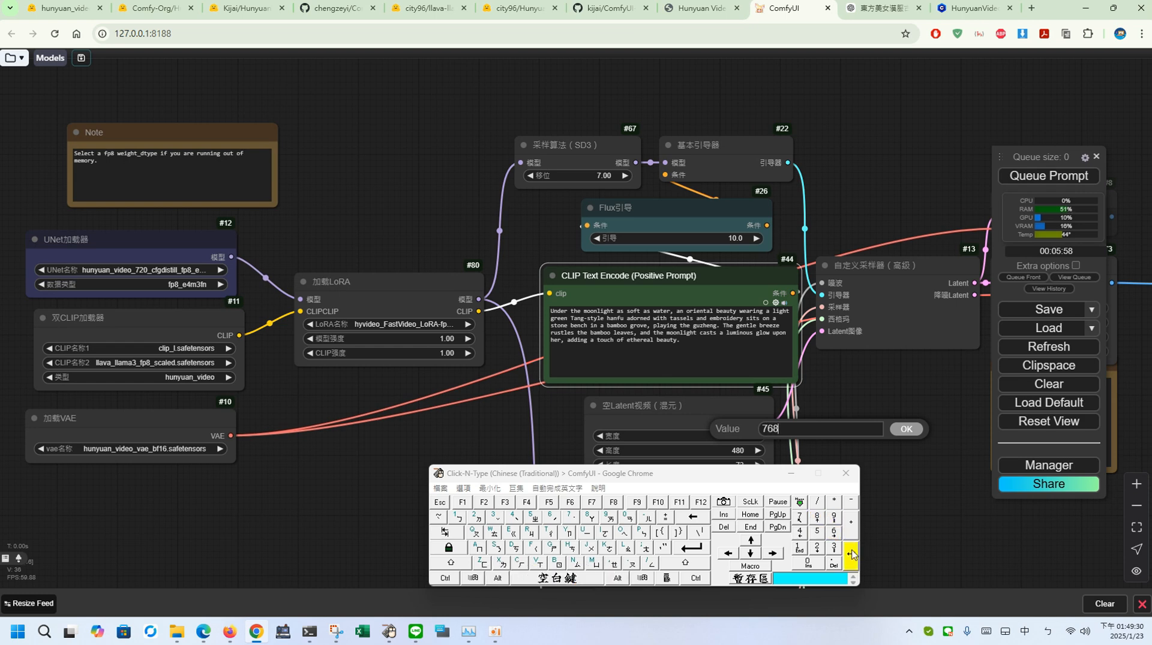
click(850, 553)
click(731, 450)
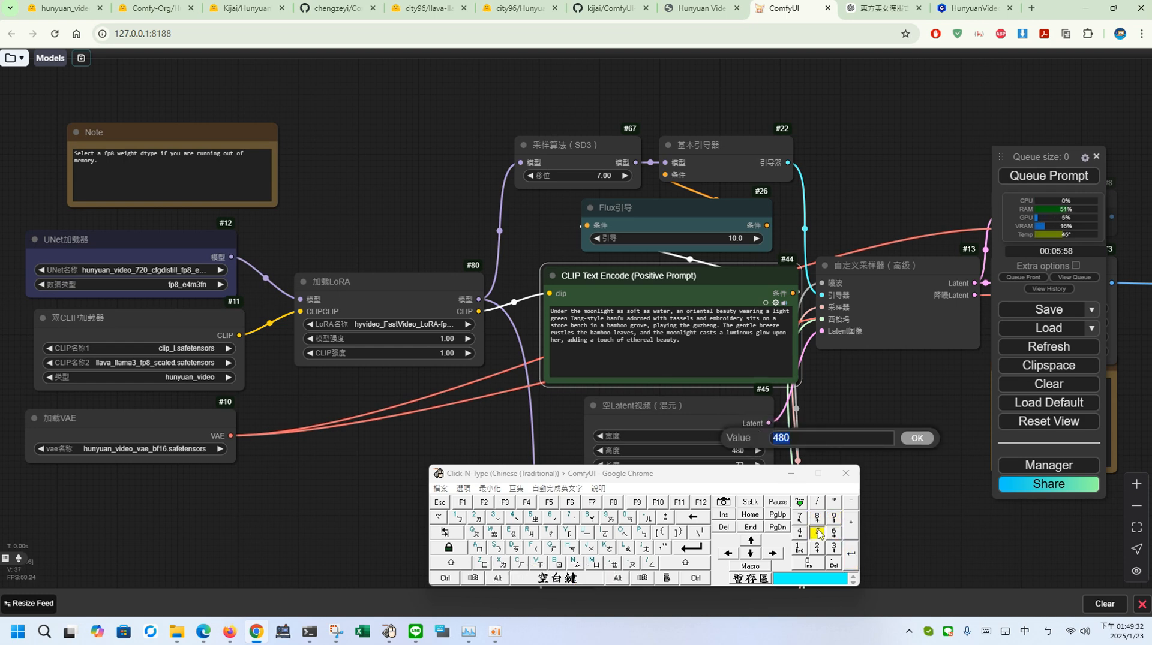
text(51)
click(818, 549)
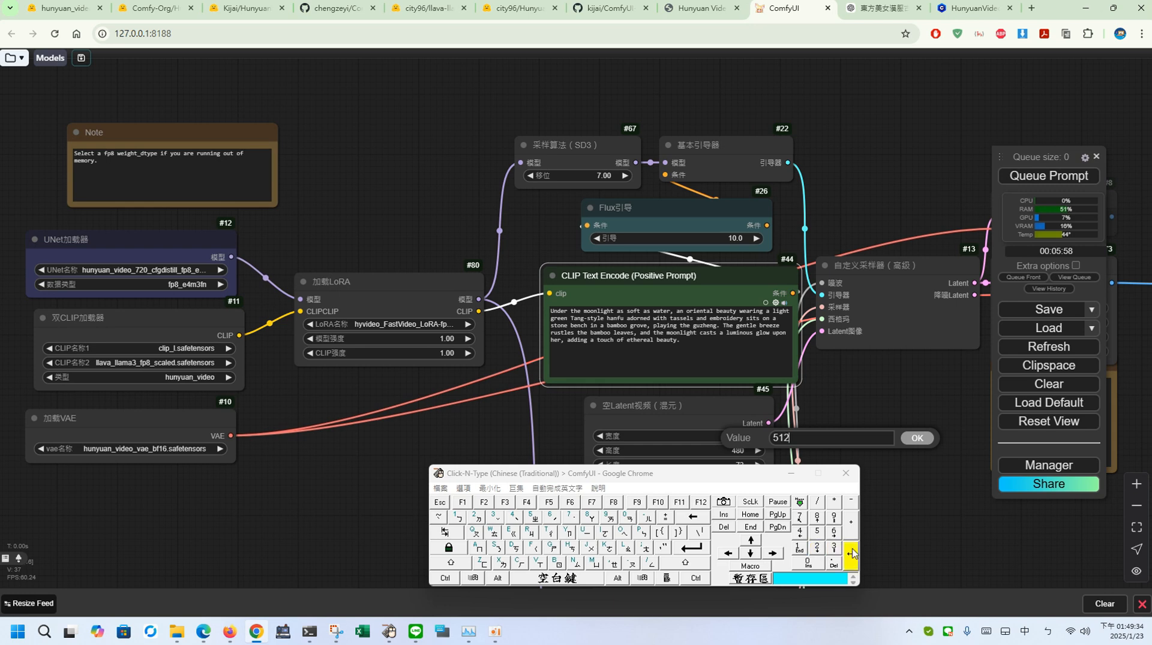
click(851, 553)
click(790, 474)
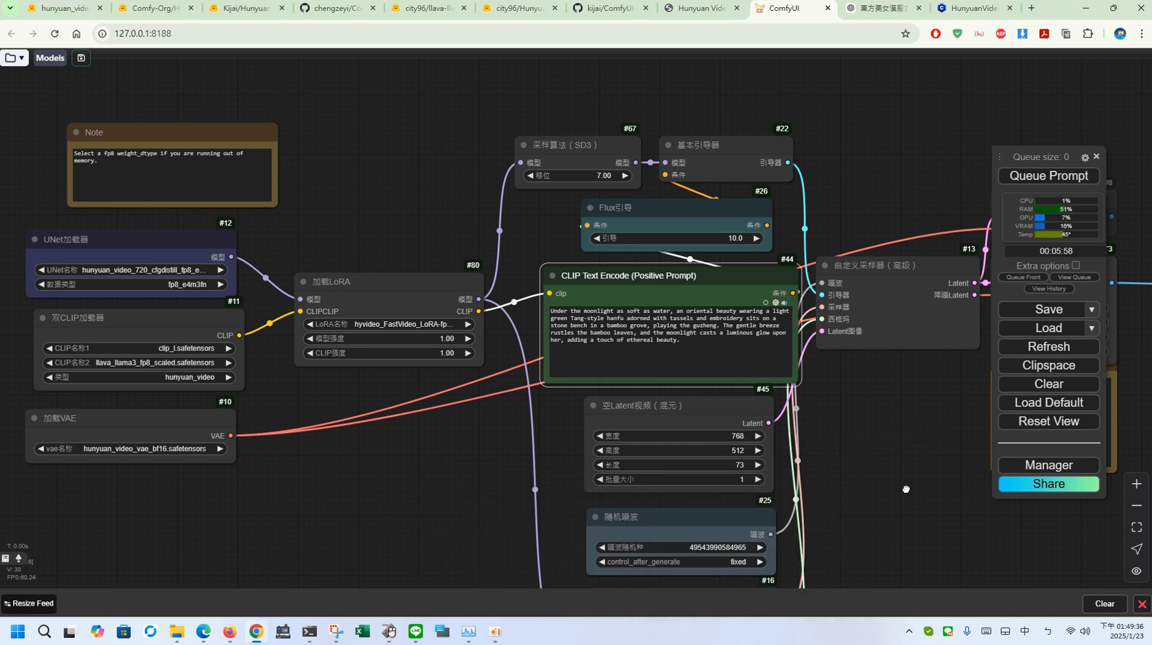
Step: Set control_after_generate on the random noise node to randomize
drag(775, 552, 691, 445)
click(651, 448)
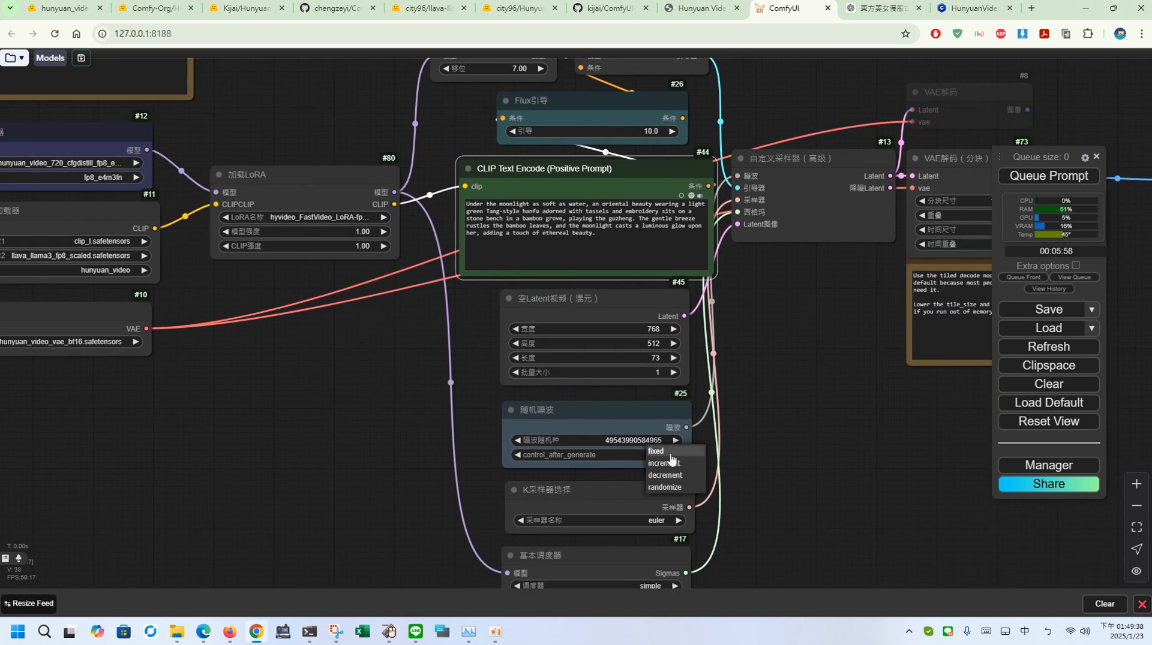
click(669, 491)
drag(772, 441, 848, 486)
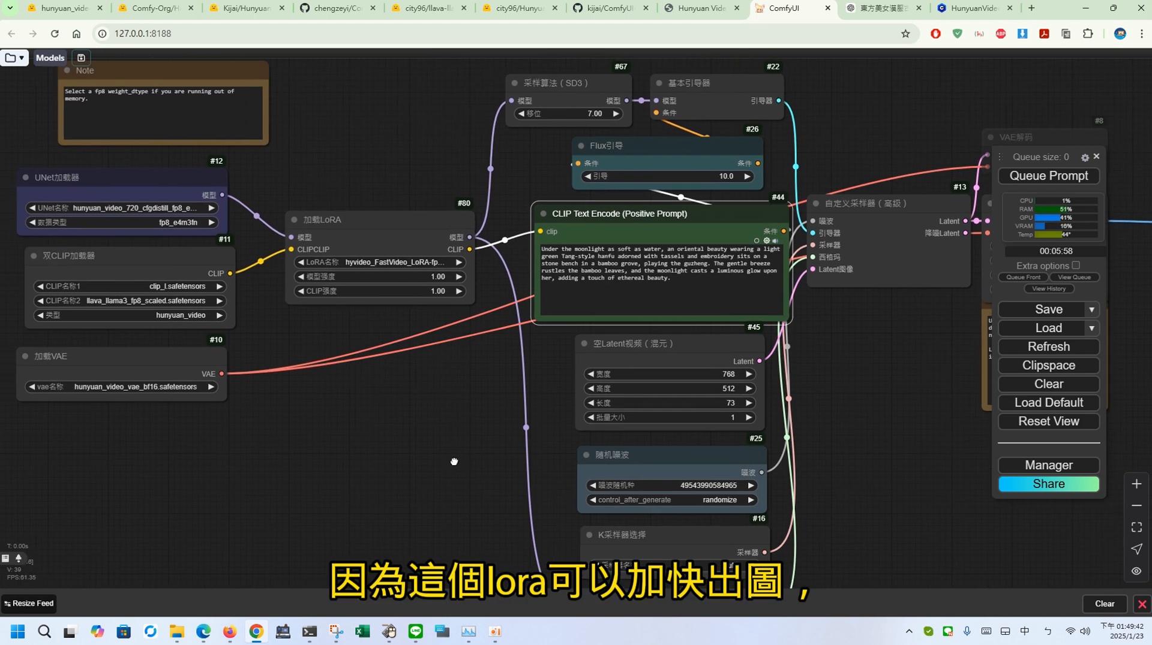
Step: Check the scheduler steps and the tiled VAE decode settings, and queue the prompt to generate the video
drag(454, 462, 318, 274)
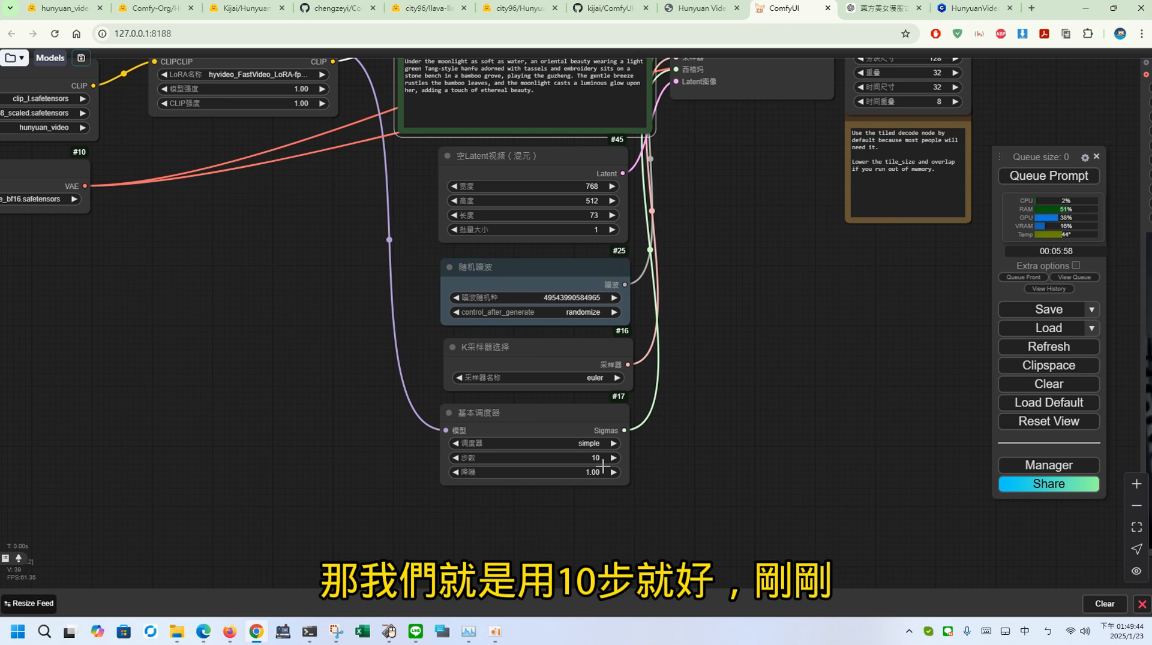
drag(718, 409, 714, 421)
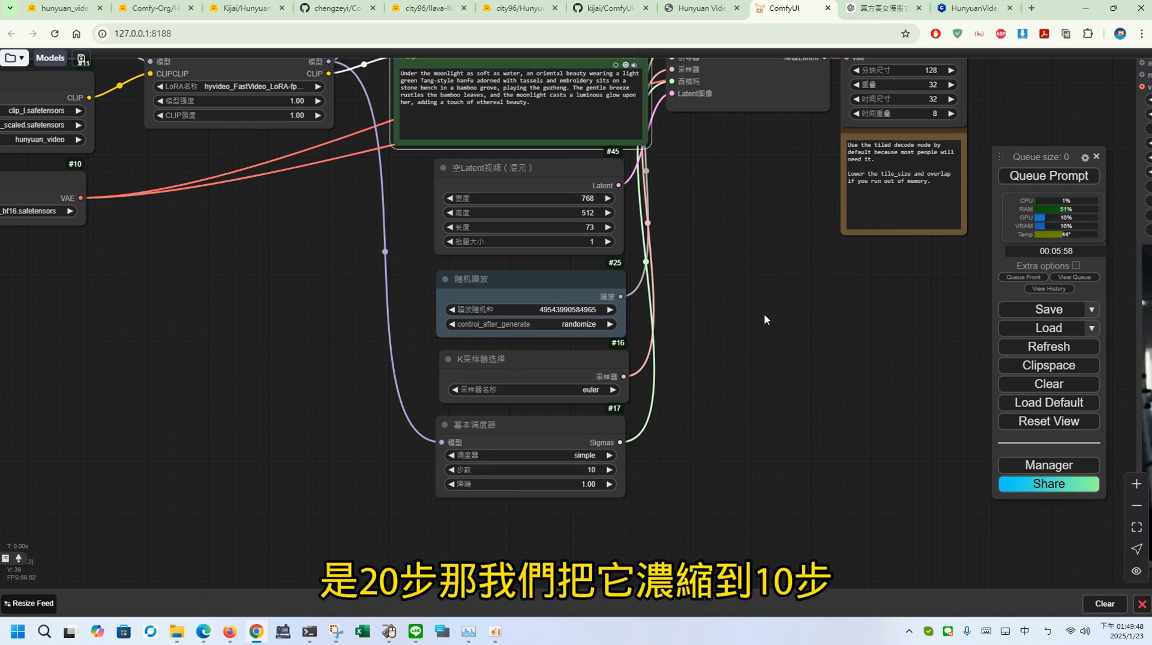
drag(764, 316, 574, 506)
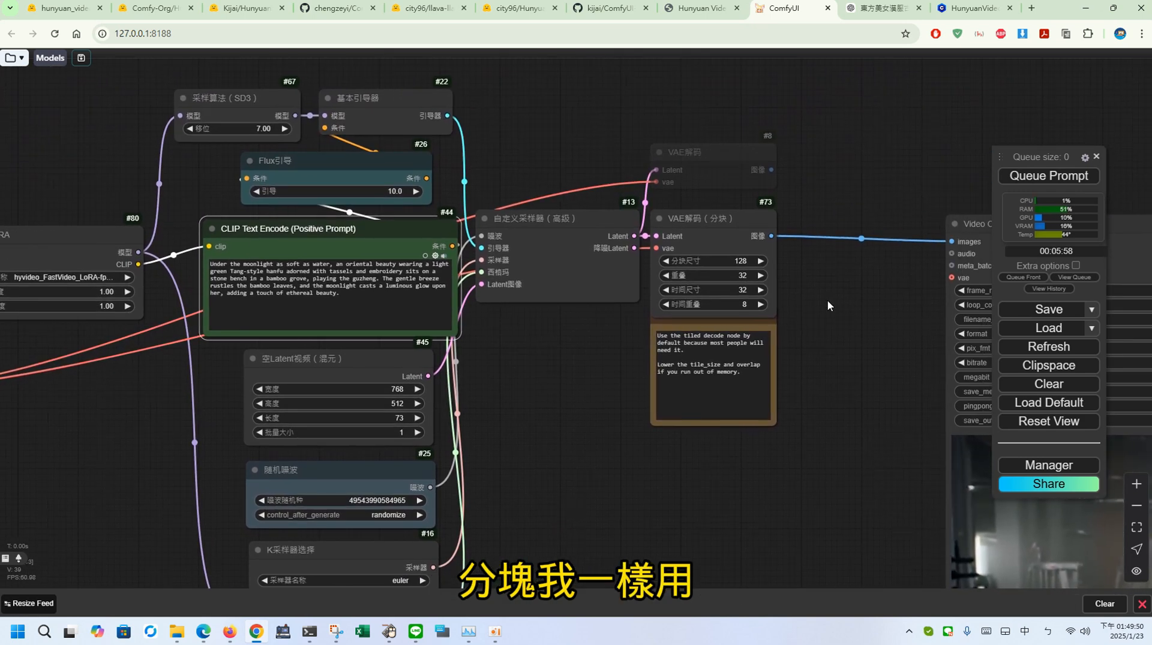
drag(576, 390, 737, 442)
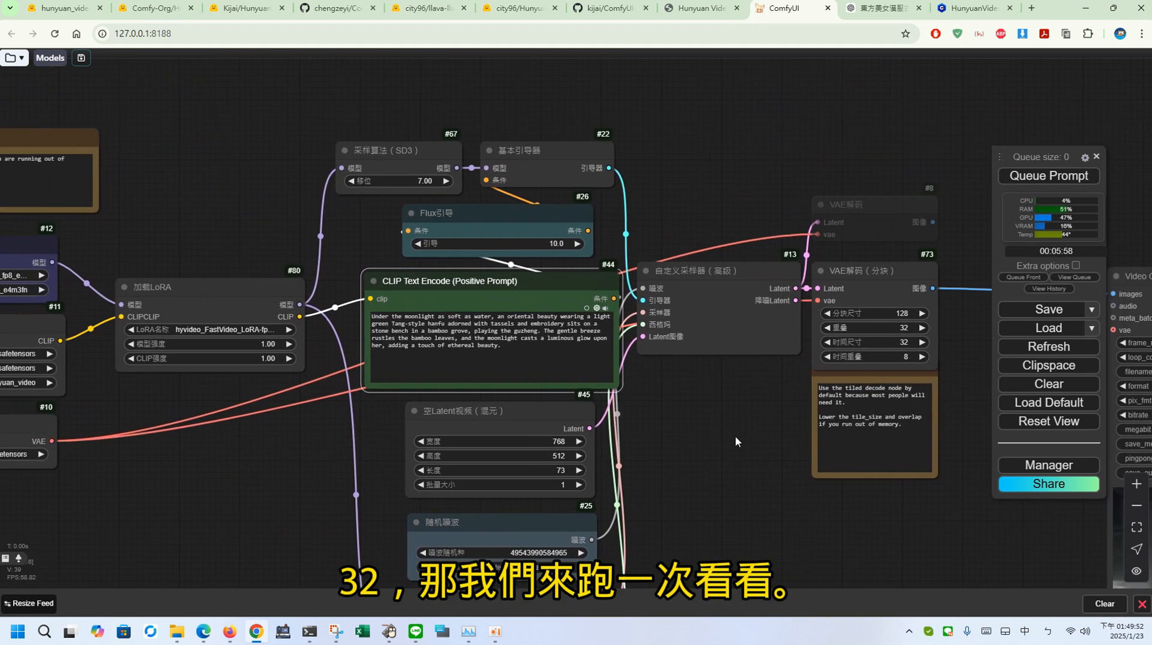
click(1045, 180)
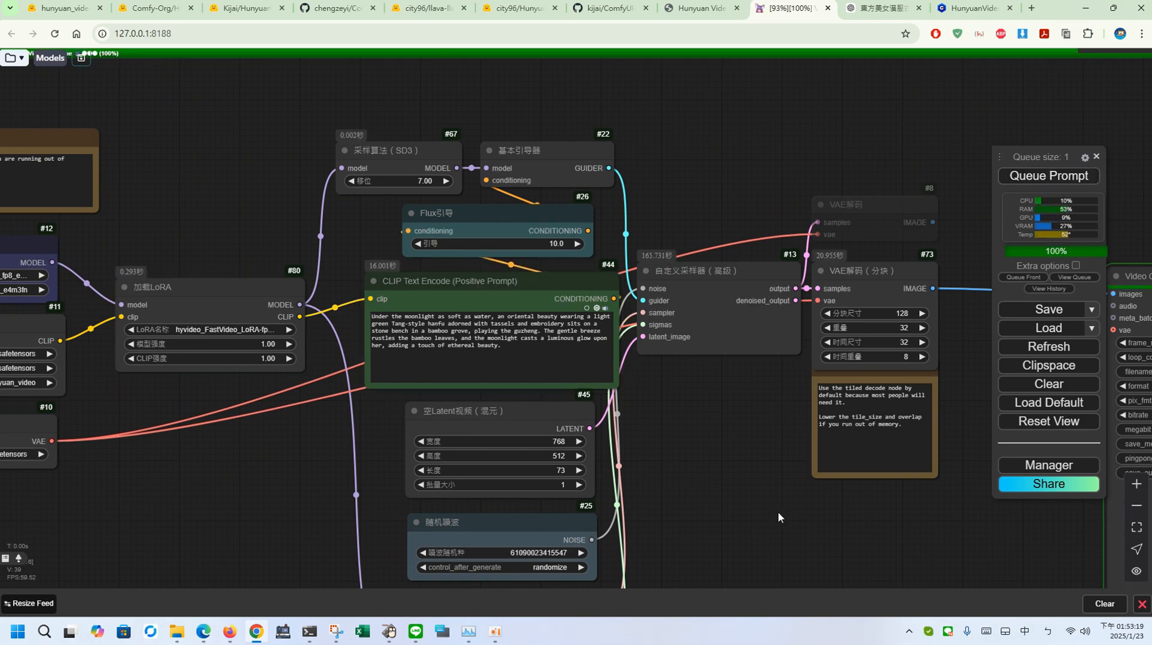
Step: Review the generated video and compare the execution times of the last two runs in the ComfyUI console log, highlighting both values
drag(795, 517, 452, 406)
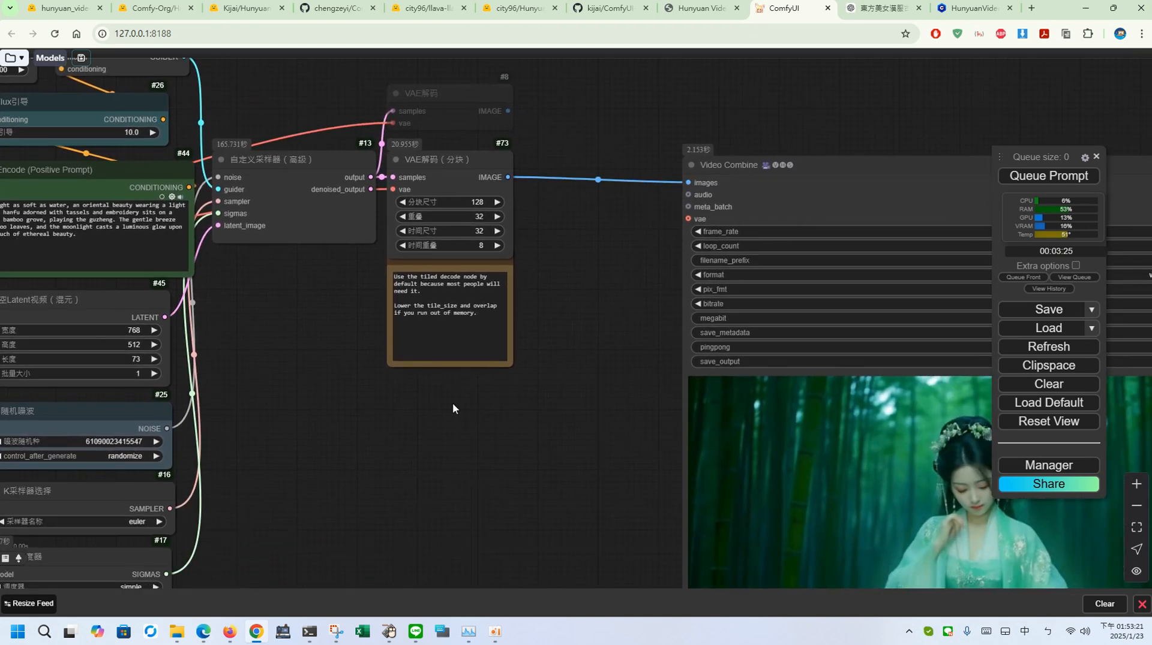
drag(600, 468, 418, 370)
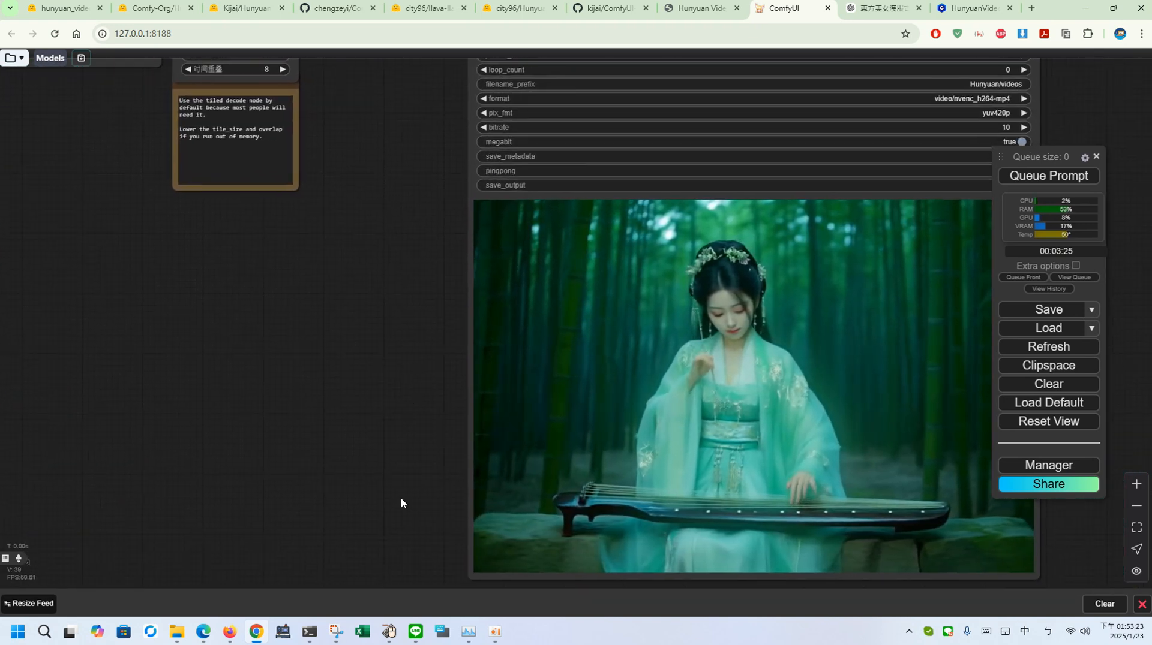
click(309, 631)
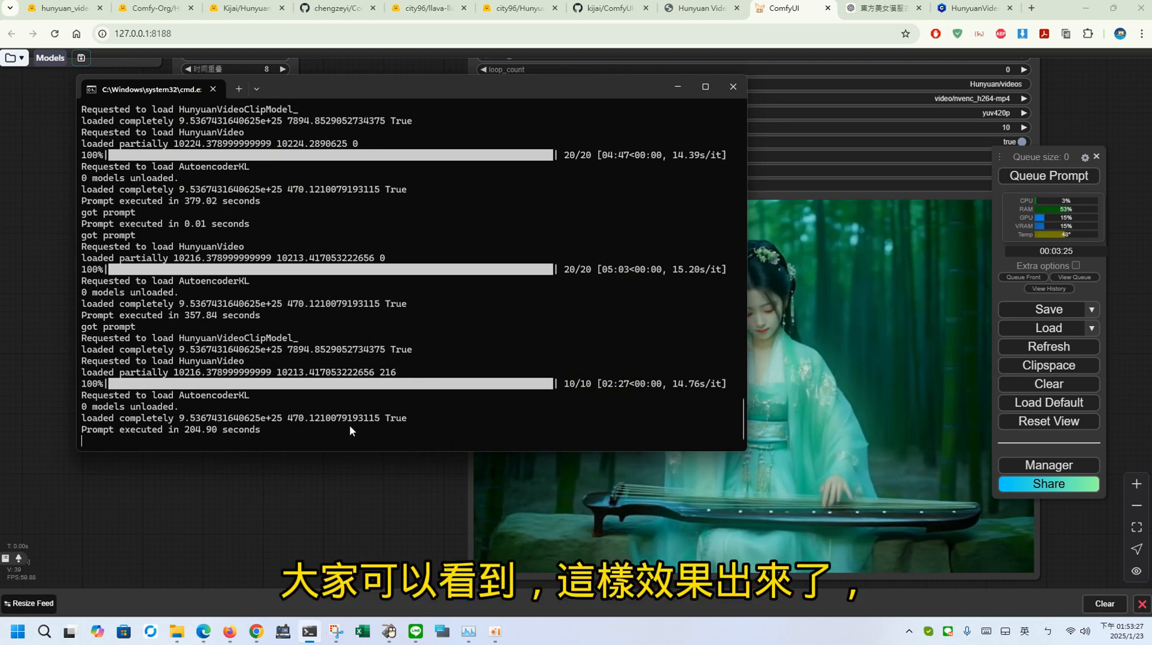
click(305, 513)
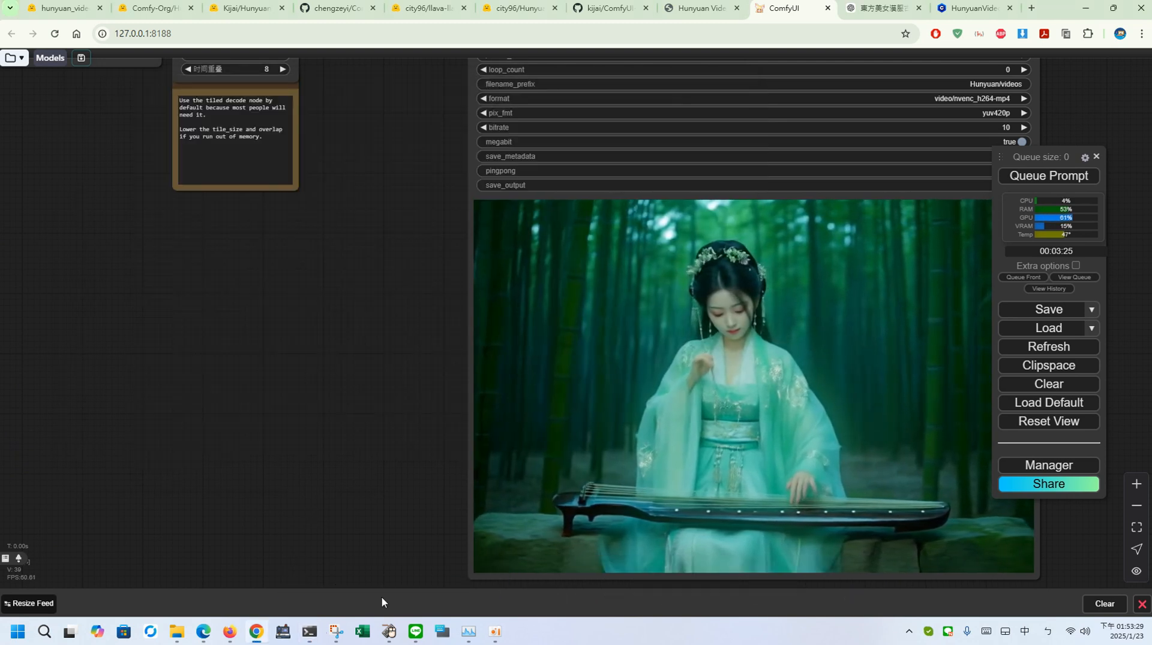
click(318, 633)
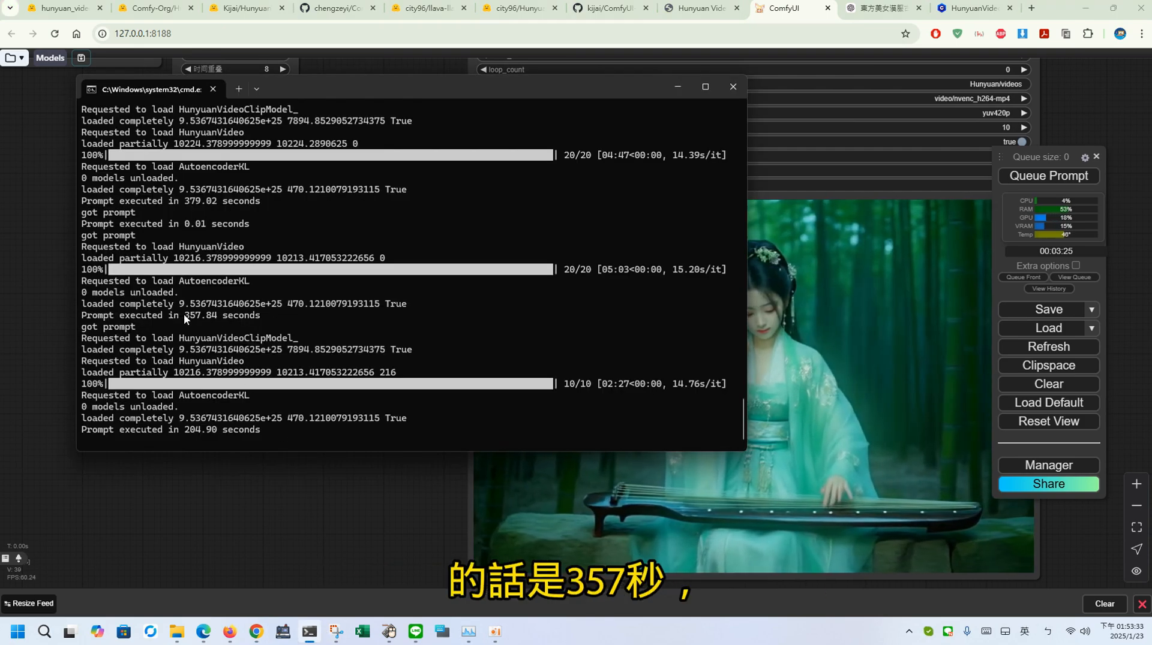
drag(180, 316, 222, 316)
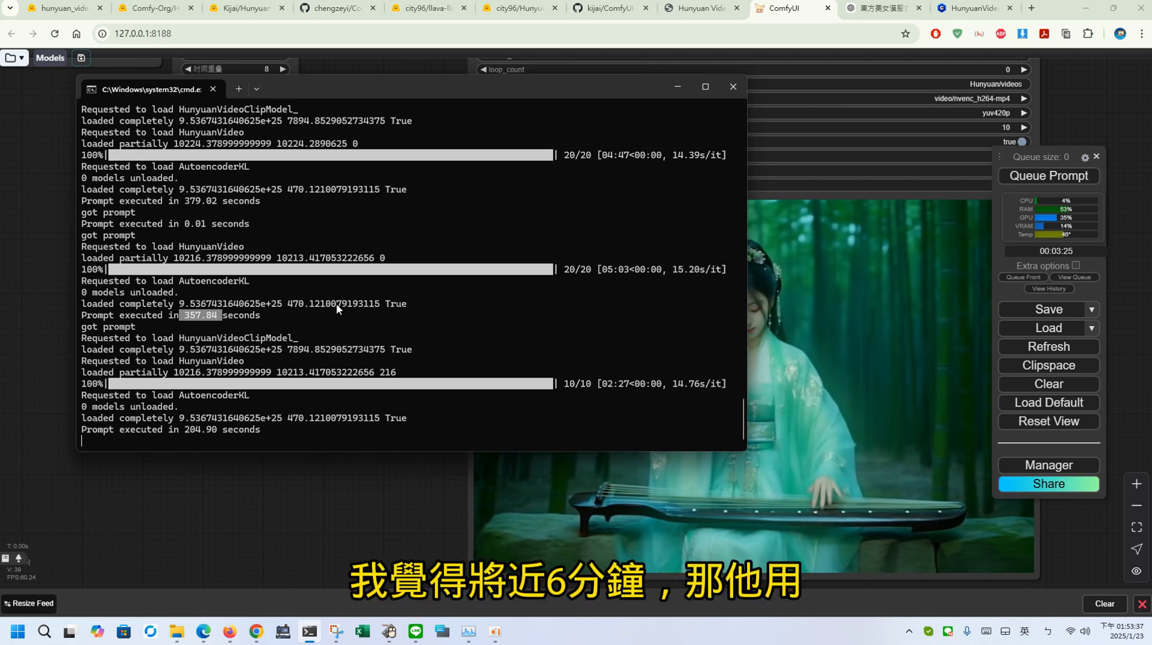
drag(184, 430, 222, 429)
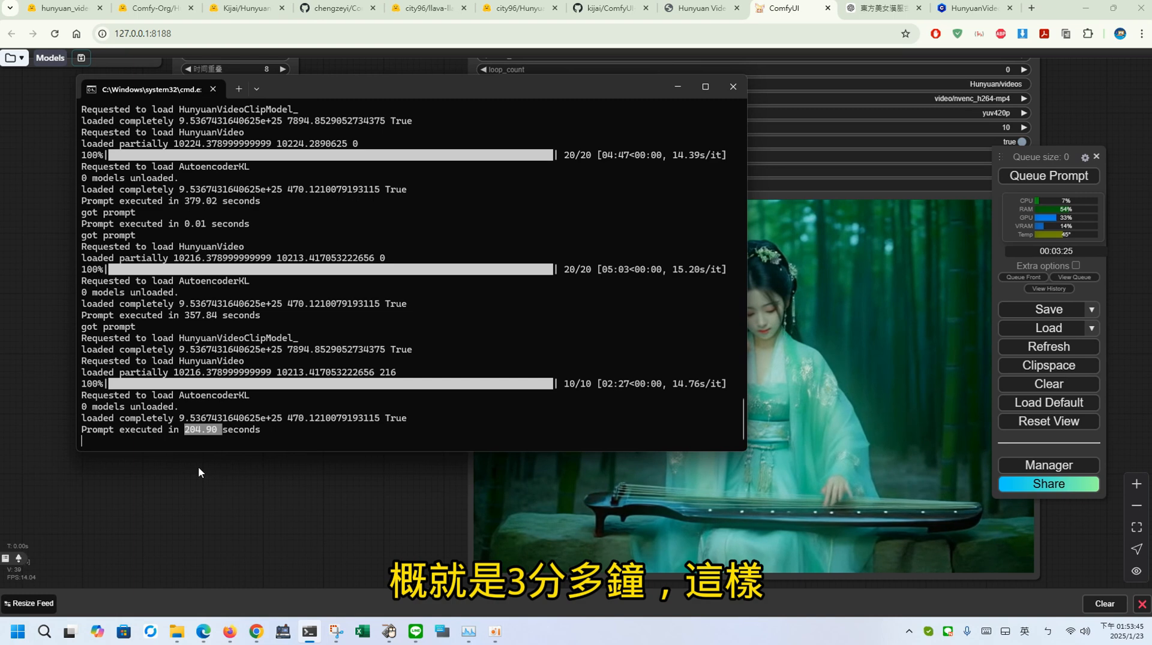
click(301, 510)
Step: Look over the FastVideo LoRA workflow once more and clear it from the canvas
drag(300, 510, 573, 580)
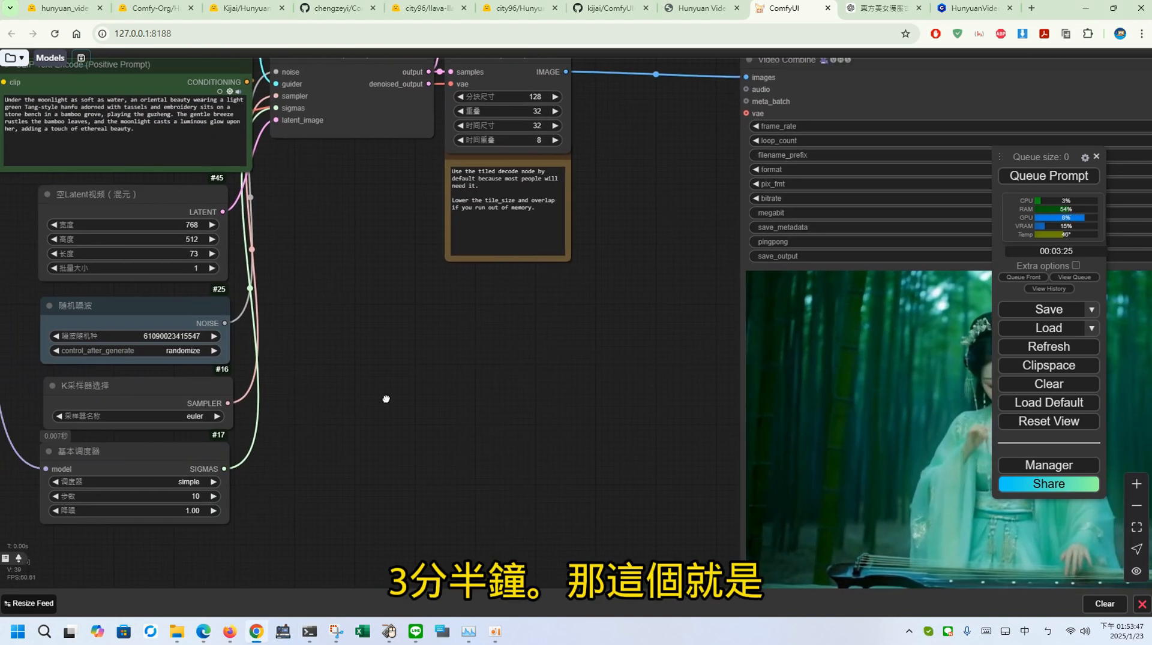
drag(381, 403, 637, 506)
drag(260, 93, 503, 198)
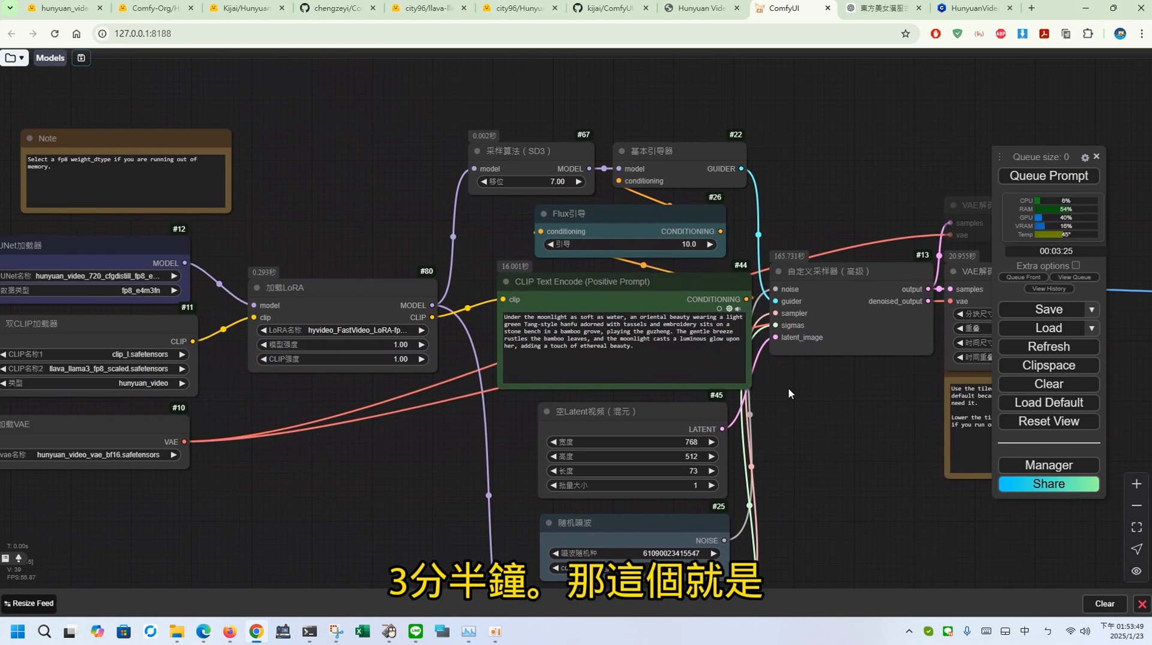
drag(348, 393, 311, 360)
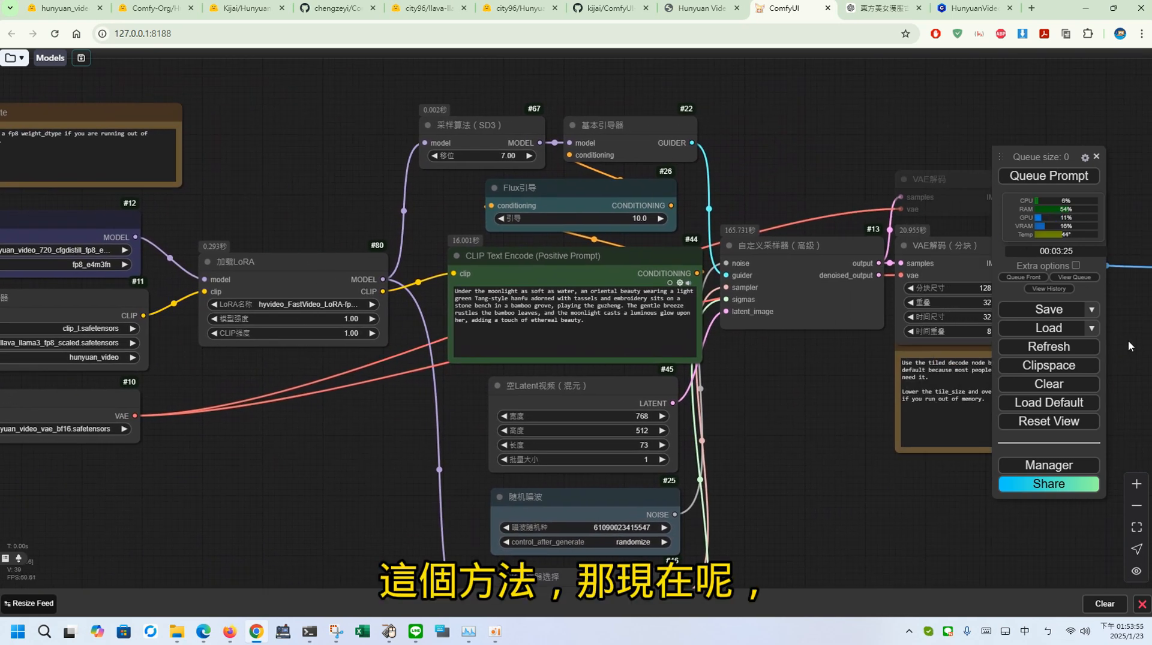
click(1049, 384)
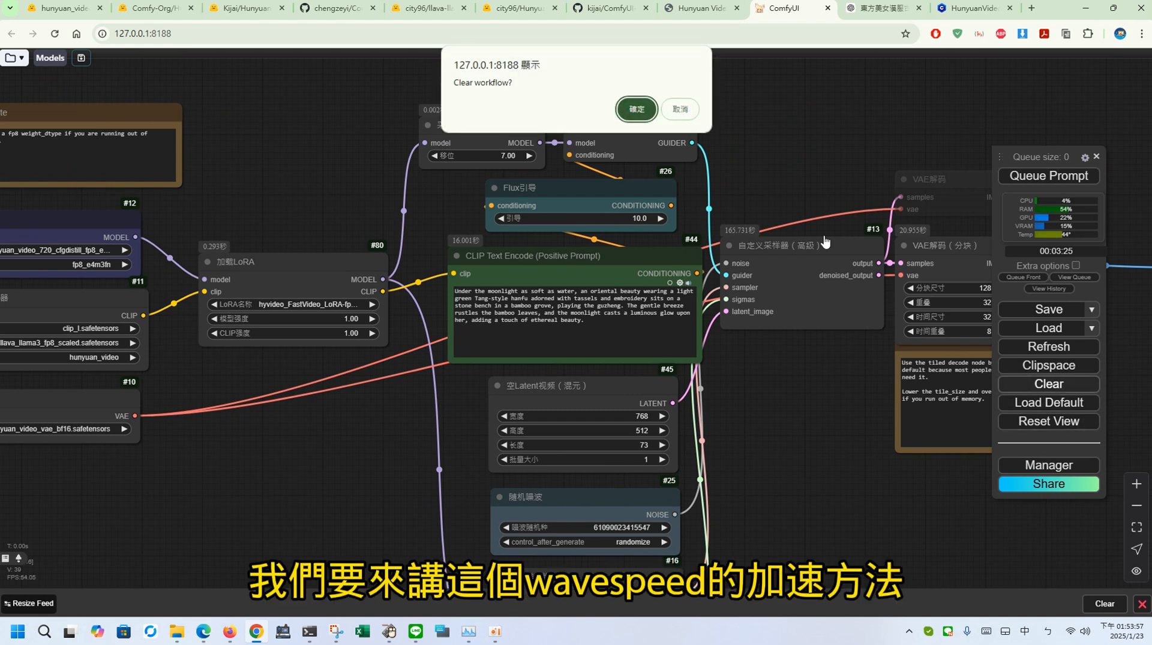
click(624, 109)
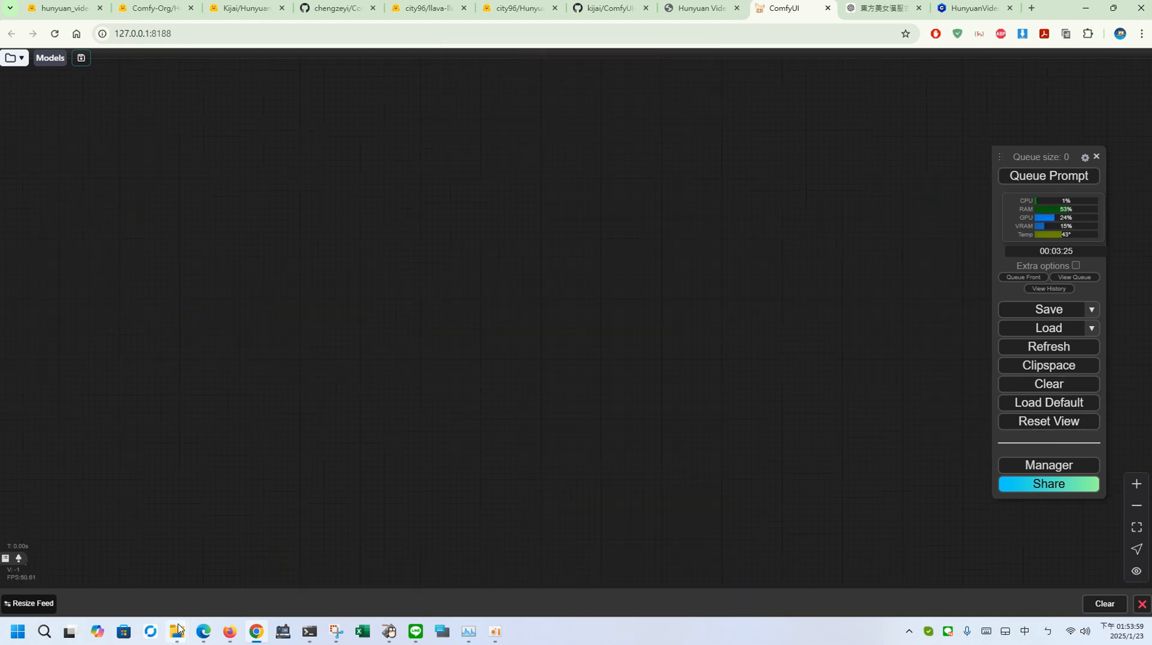
Step: Load hunyuan_video.json from the Comfy-WaveSpeed workflows folder onto the ComfyUI canvas and look over its nodes
mouse_move(178, 629)
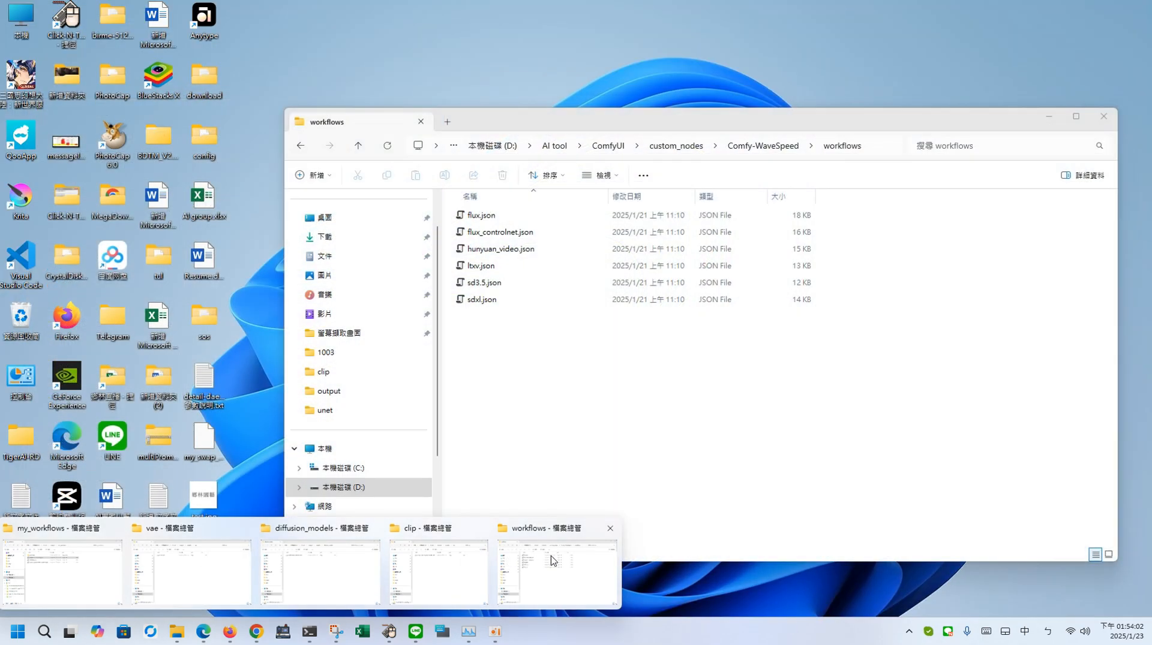
click(552, 564)
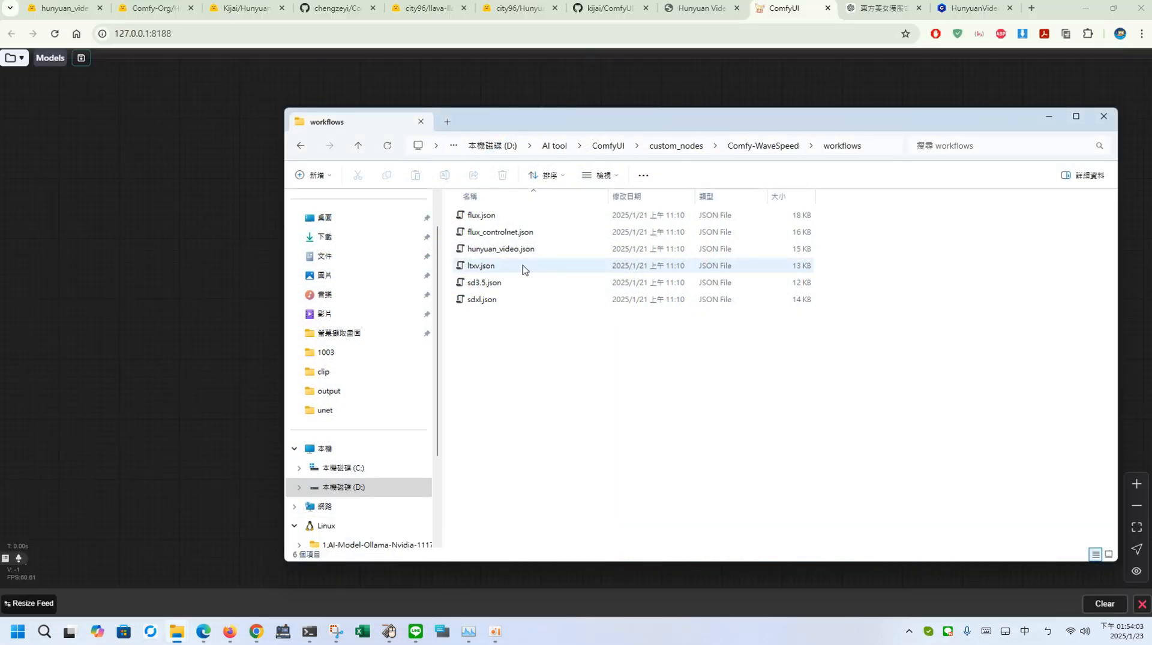
drag(493, 249, 198, 231)
drag(651, 336, 710, 426)
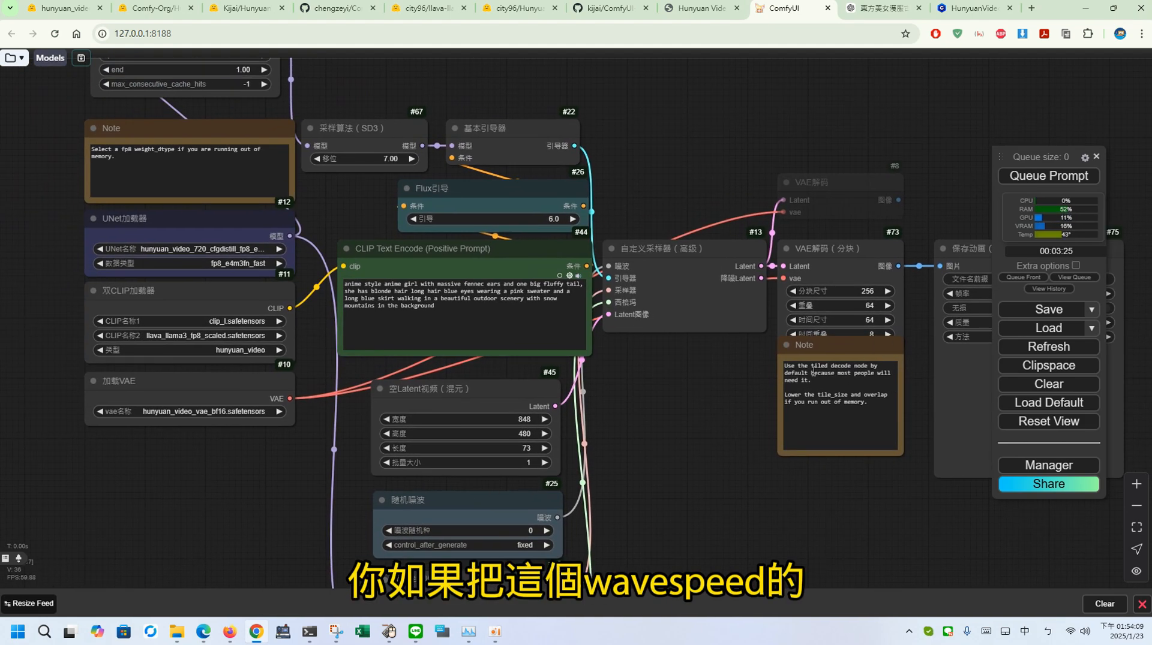
drag(734, 382, 478, 353)
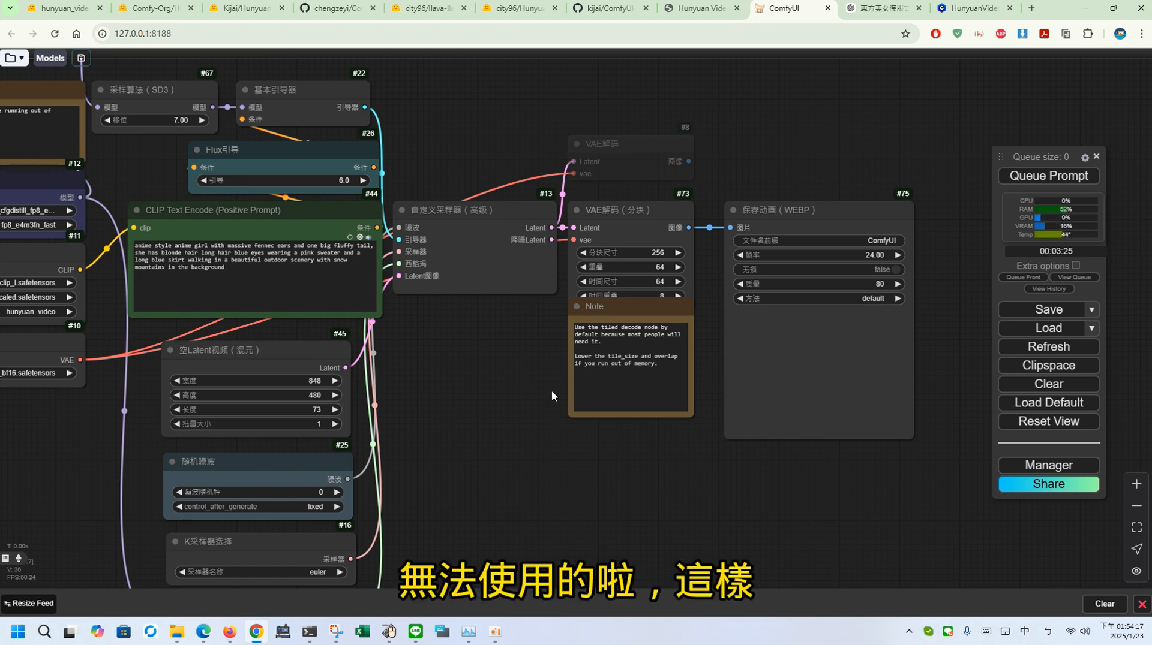
drag(542, 396, 696, 410)
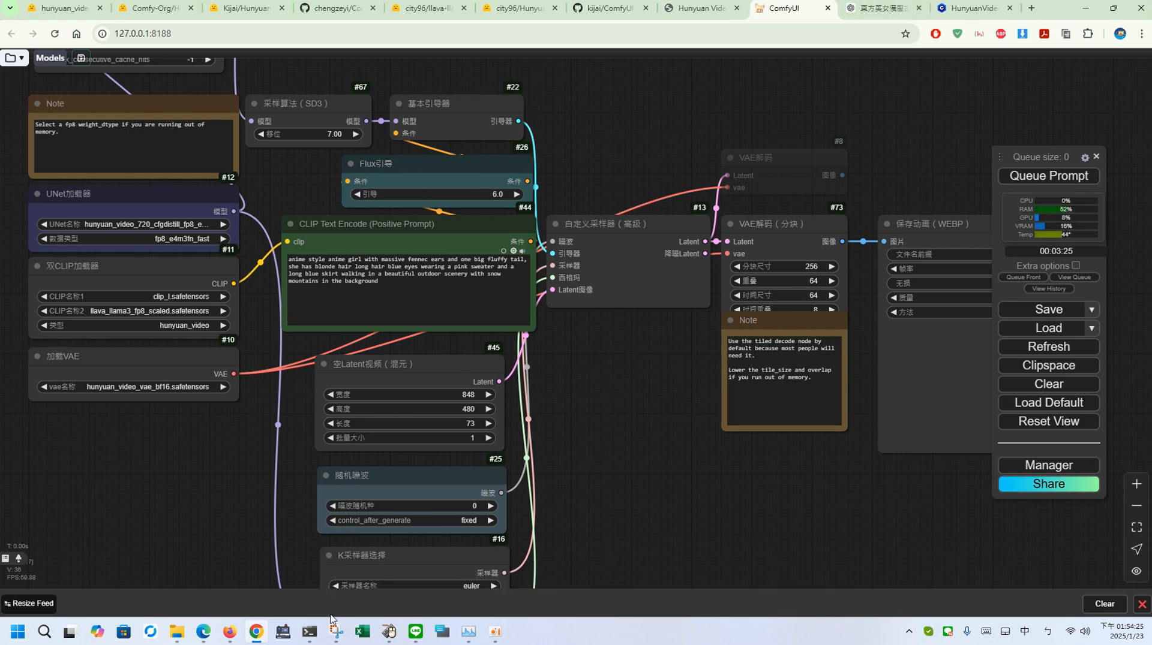
Step: Shut down ComfyUI by closing its console window and its browser page
click(312, 631)
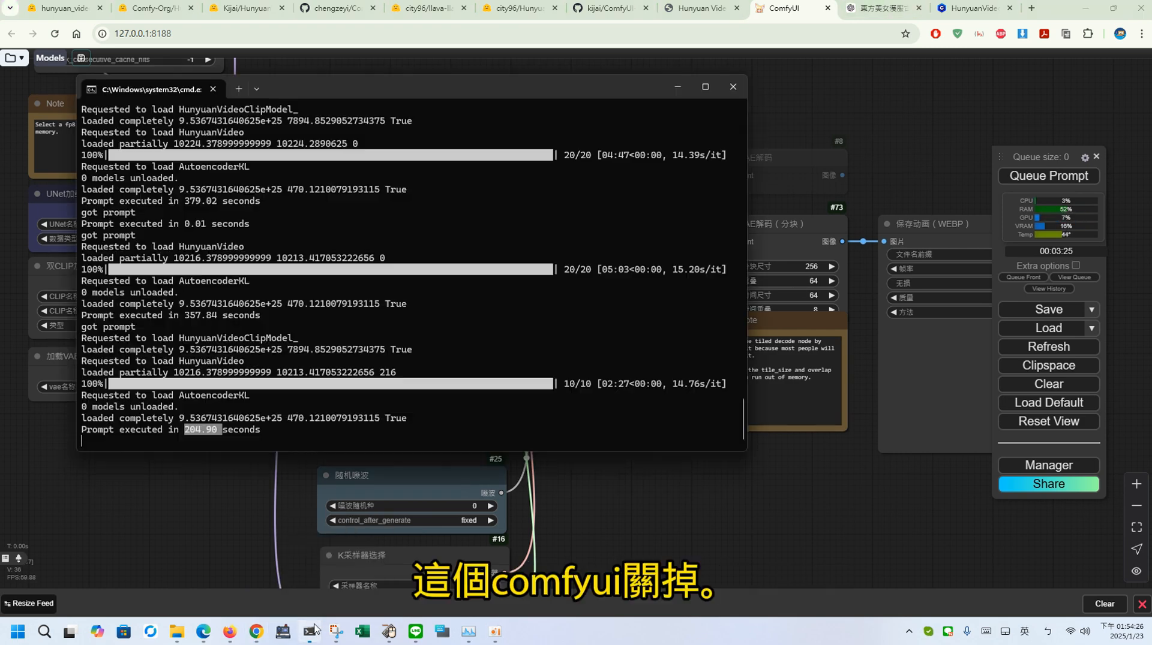
click(743, 79)
click(829, 8)
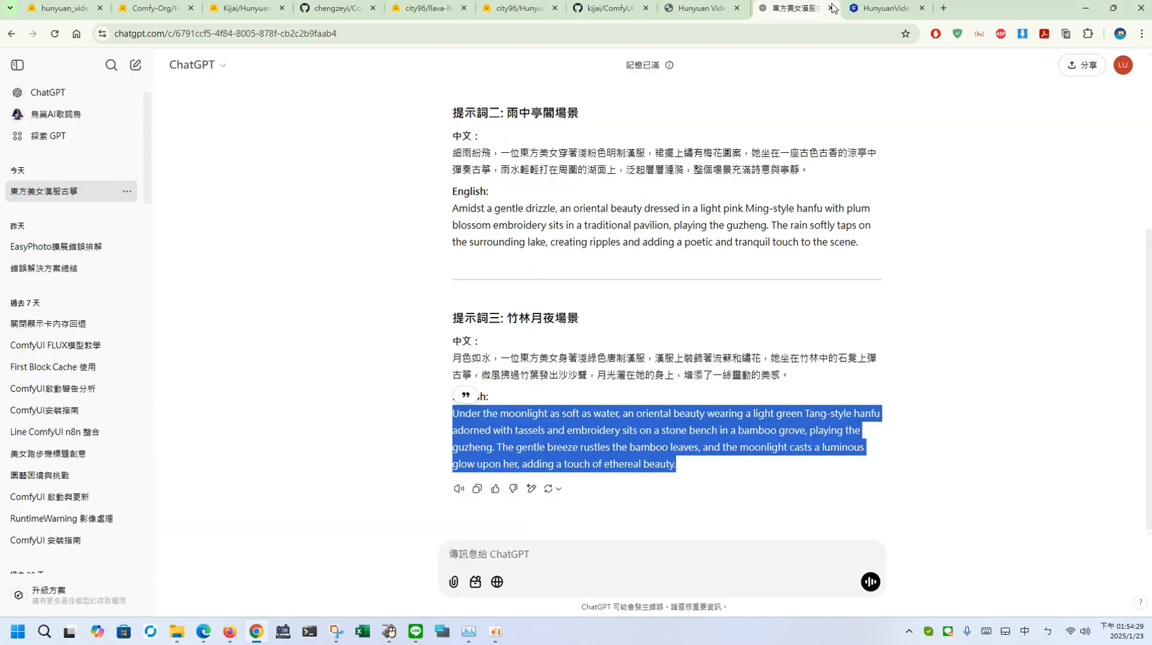
Step: Switch to File Explorer, find run_comfyui_1.bat in the ComfyUI folder and open it in Notepad
click(178, 631)
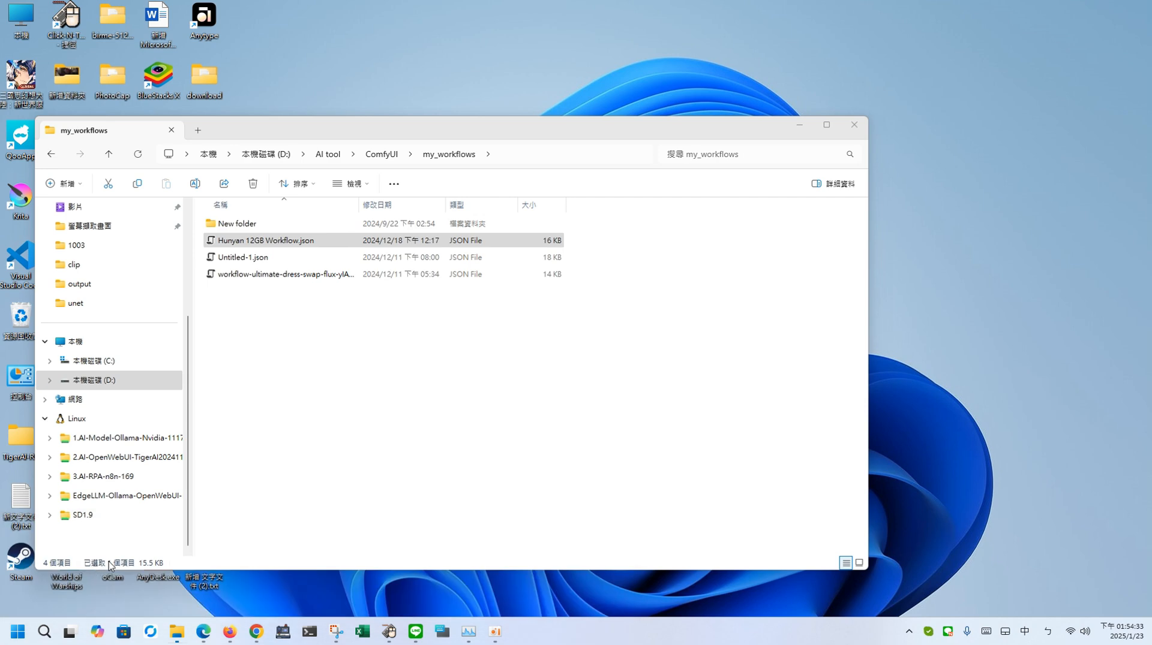
click(102, 570)
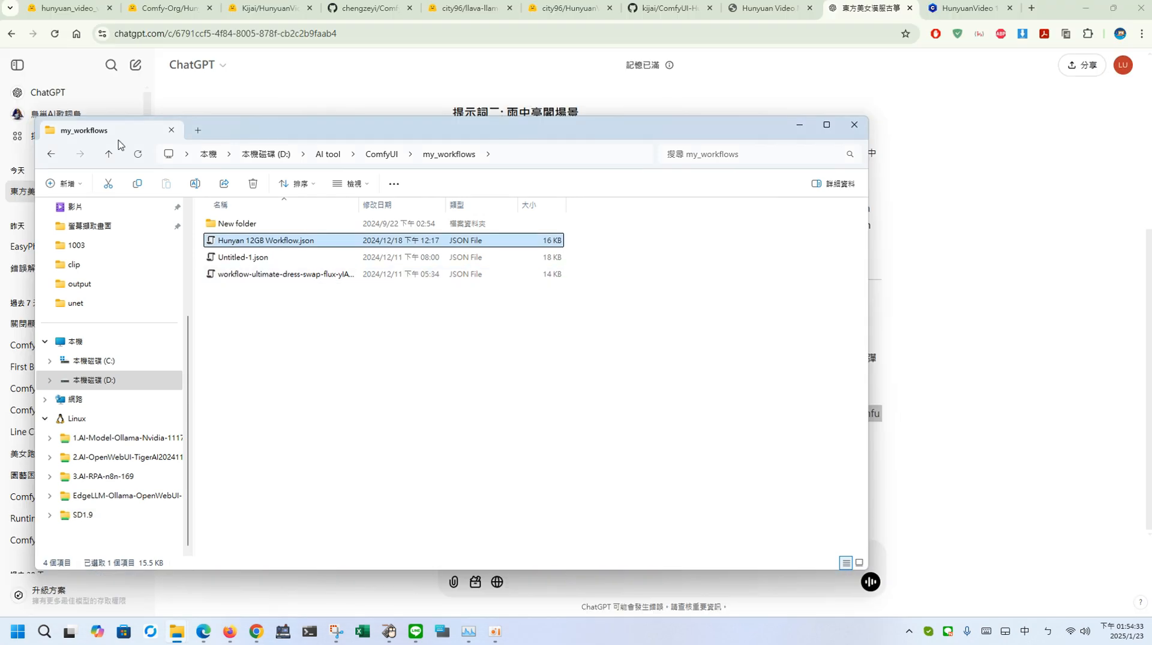
click(51, 154)
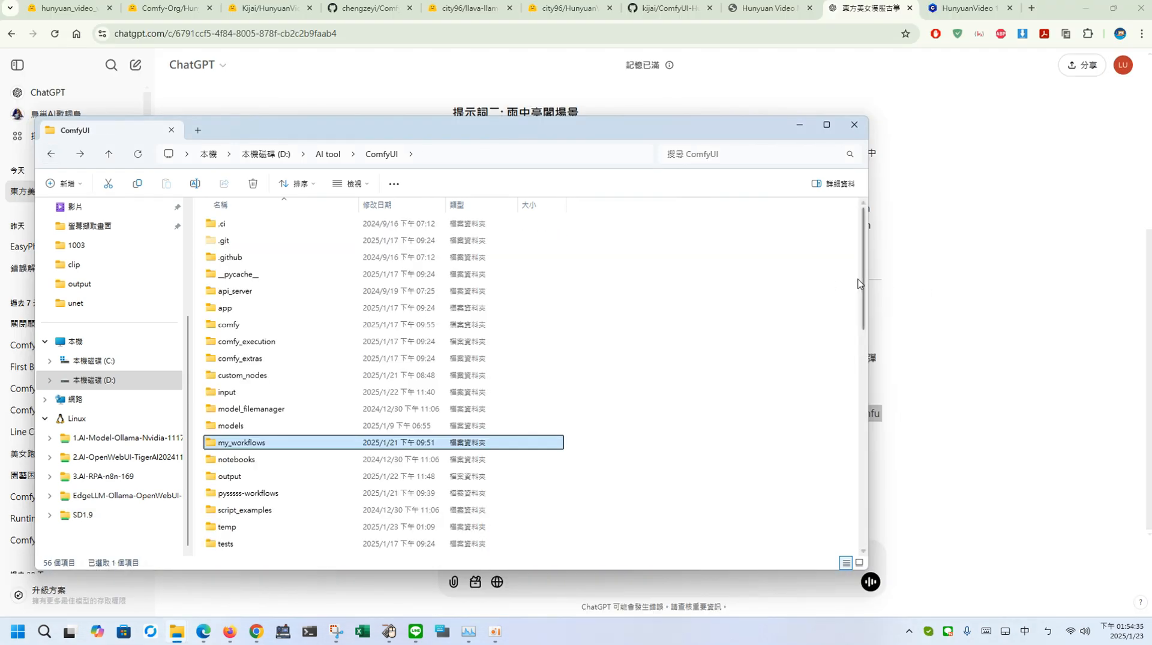
drag(863, 340, 854, 509)
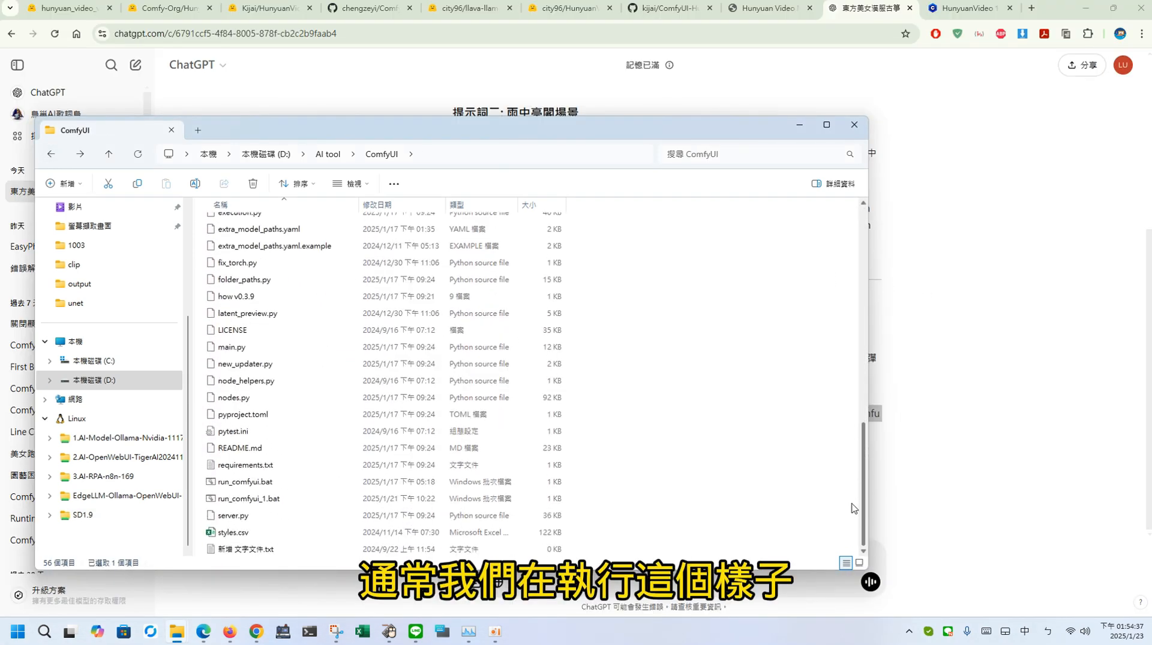
click(263, 346)
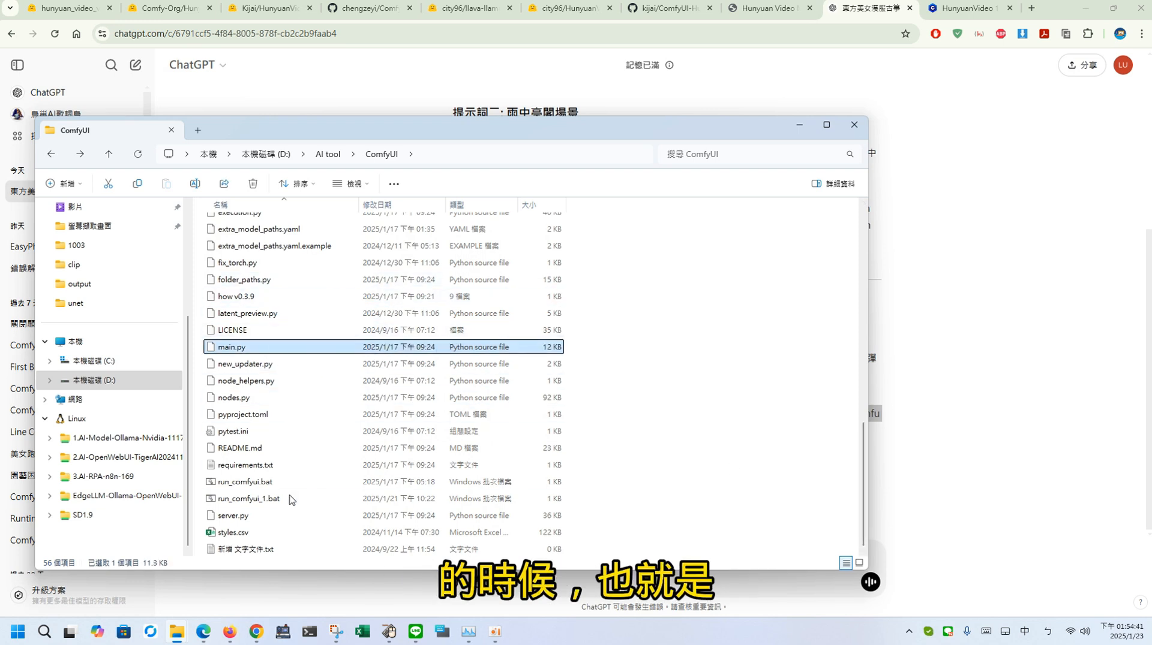
right_click(268, 501)
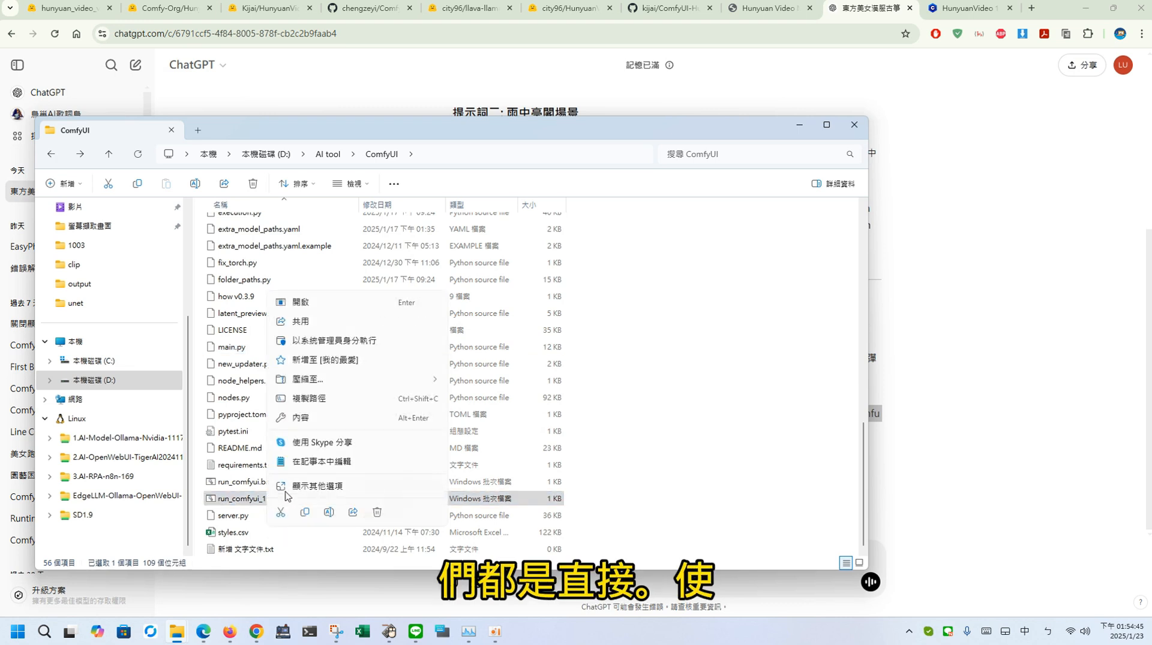
click(373, 463)
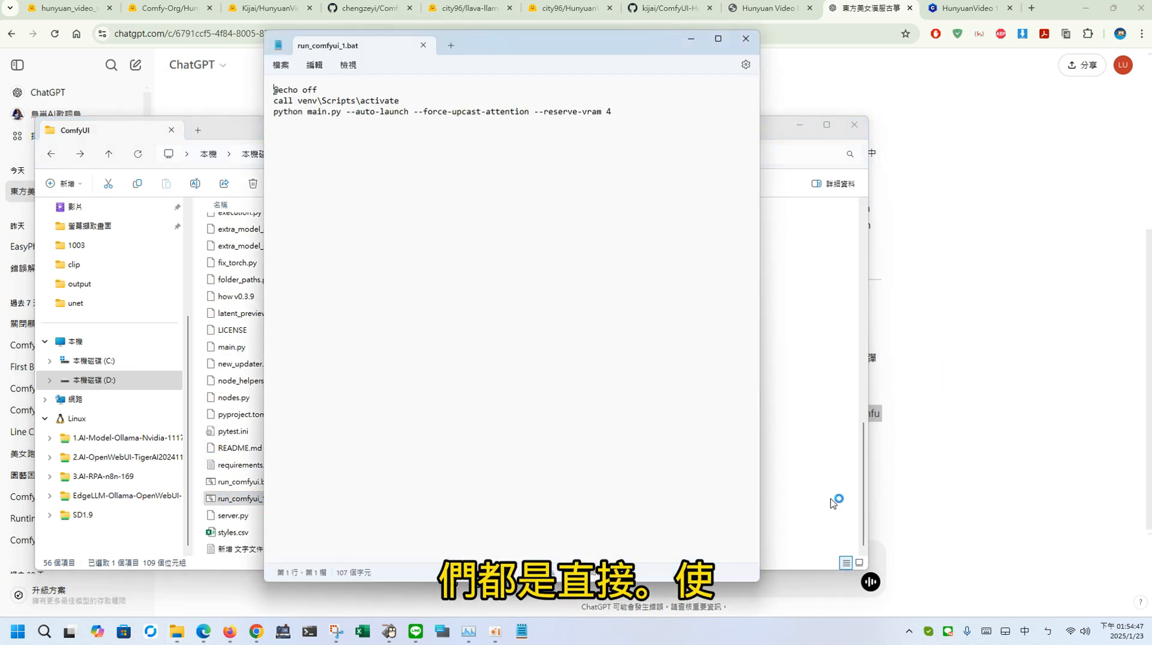
Step: Examine the launch line in run_comfyui_1.bat, highlighting python main.py and the --reserve-vram 4 argument
drag(342, 112, 276, 116)
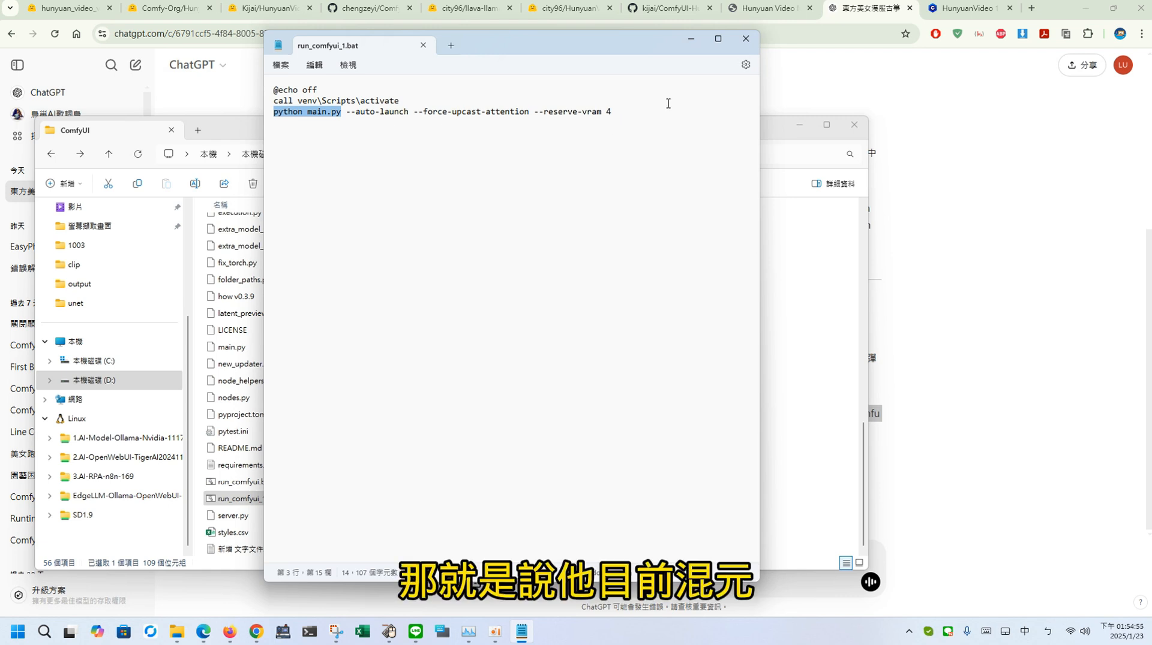
drag(653, 109, 550, 118)
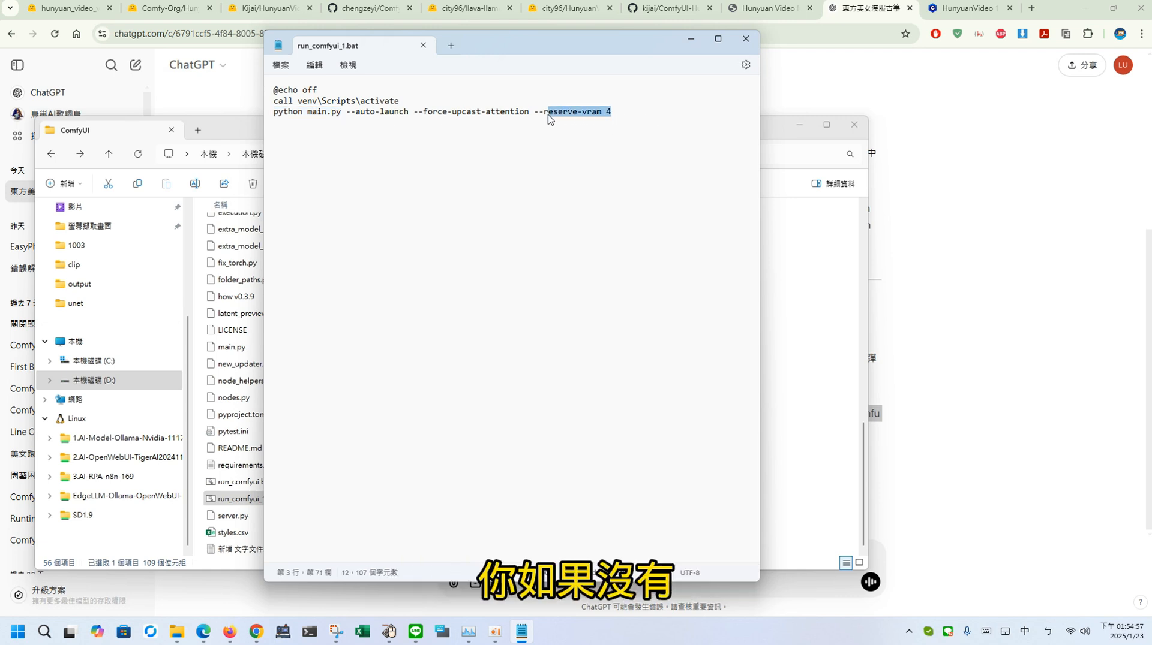
click(624, 112)
drag(609, 113, 538, 117)
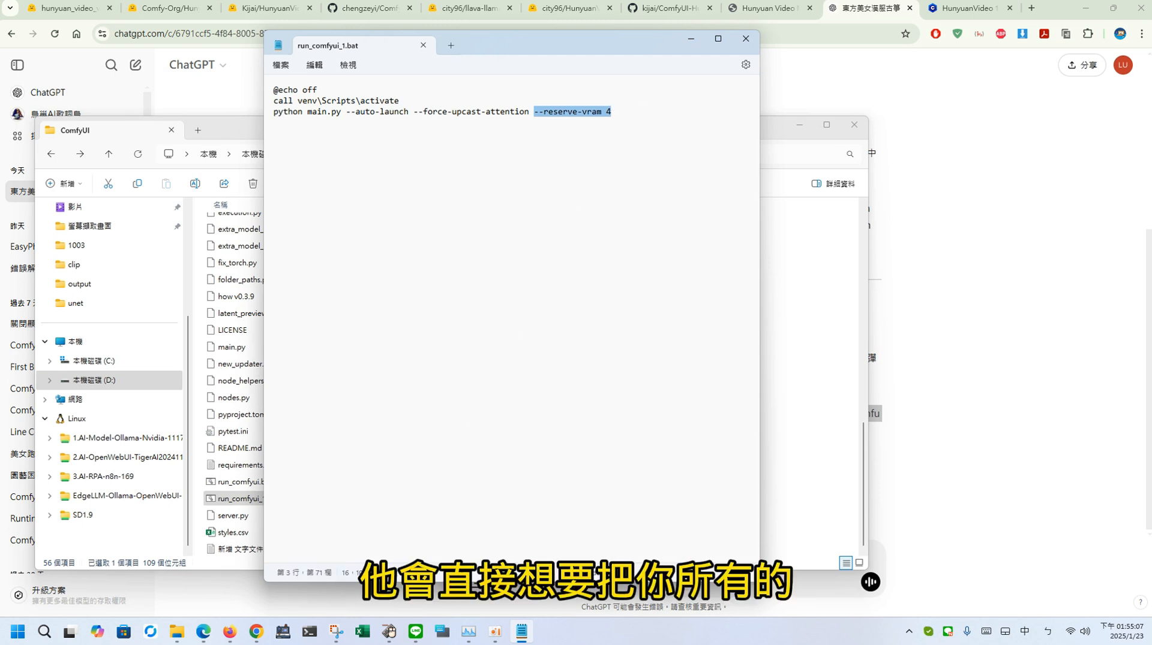
Step: Check the system memory and GPU performance graphs in Task Manager, and return to the batch file
click(468, 632)
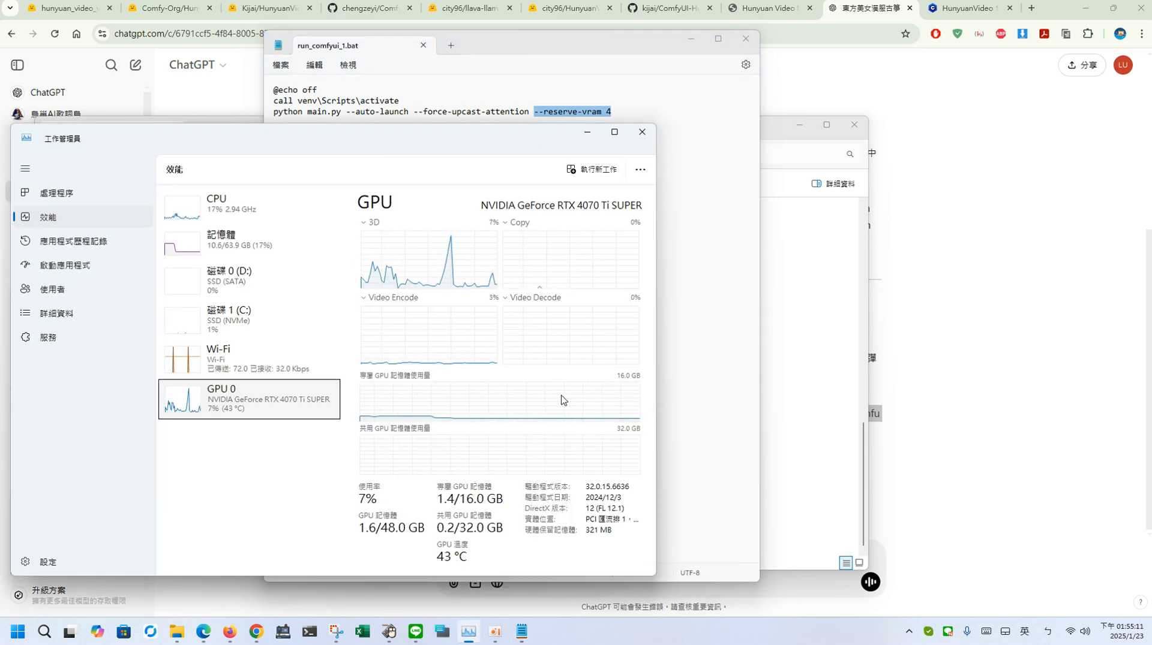
click(241, 237)
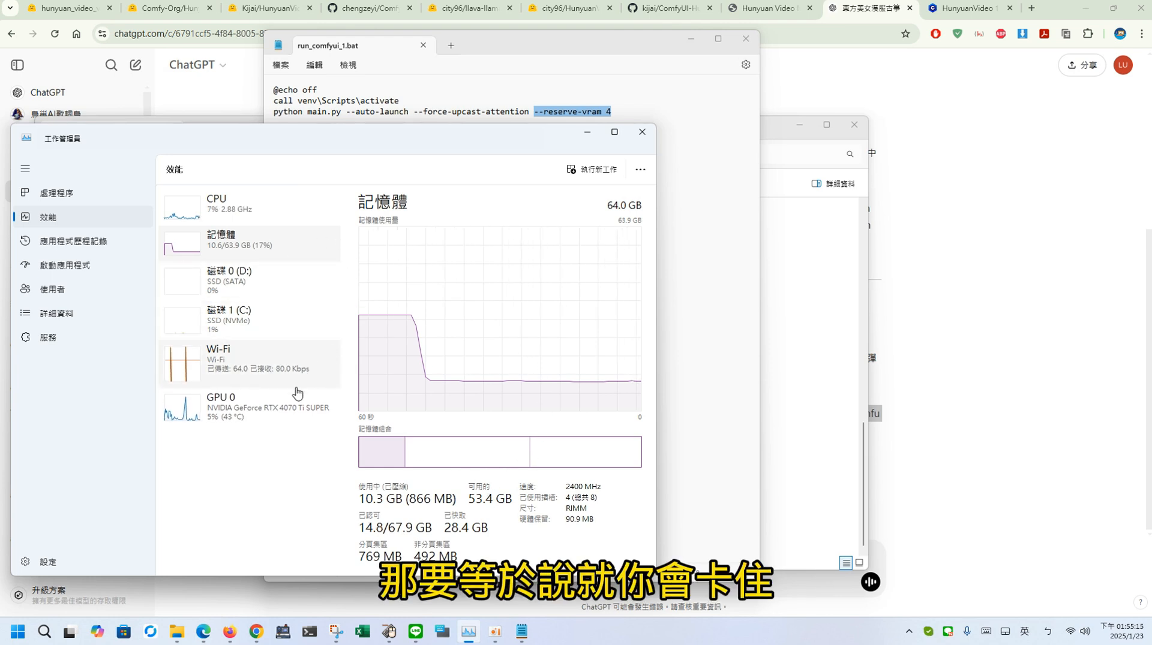
click(294, 401)
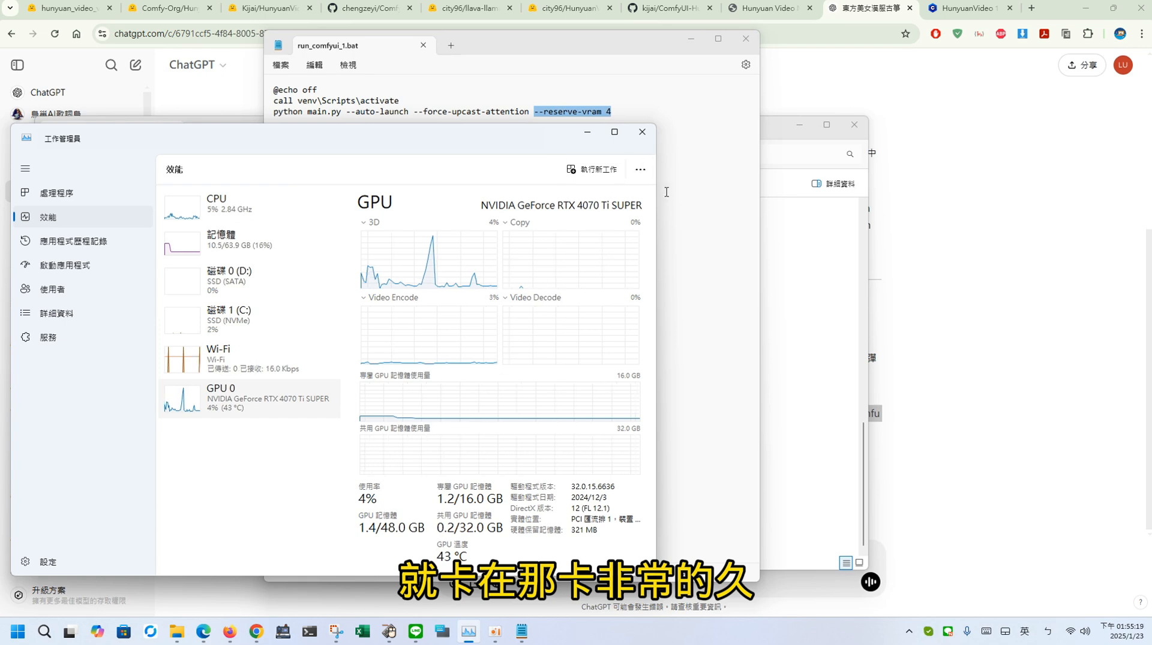
click(587, 136)
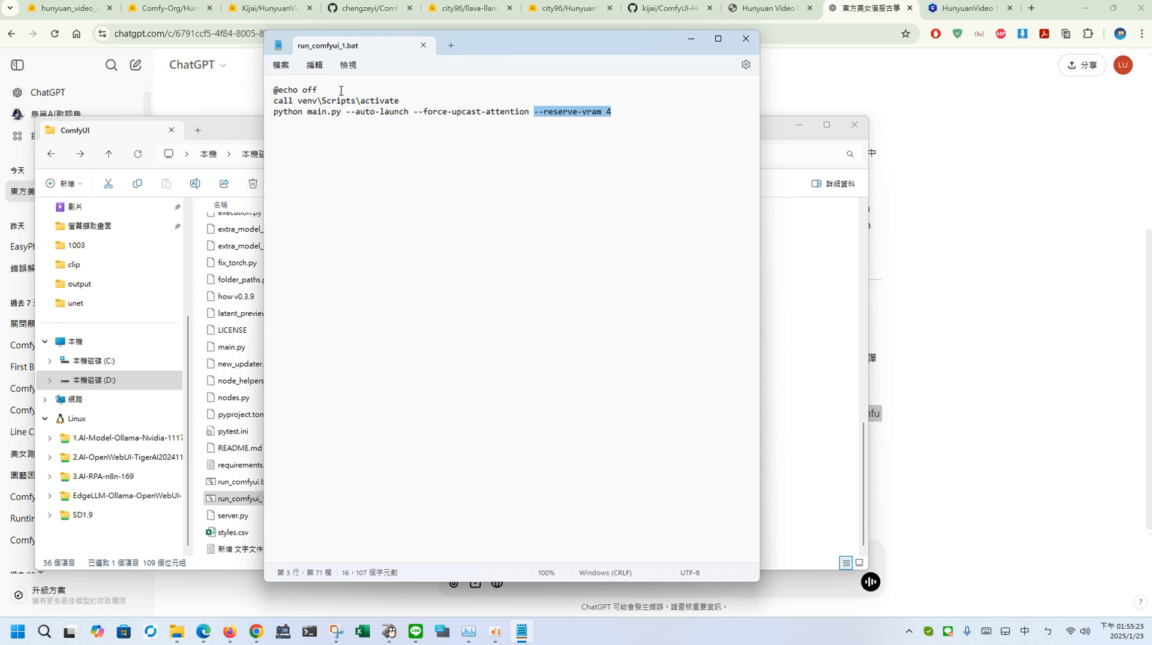
Step: Review the python main.py command and its appended --reserve-vram 4 option once more, and minimize the batch file
drag(346, 111, 306, 114)
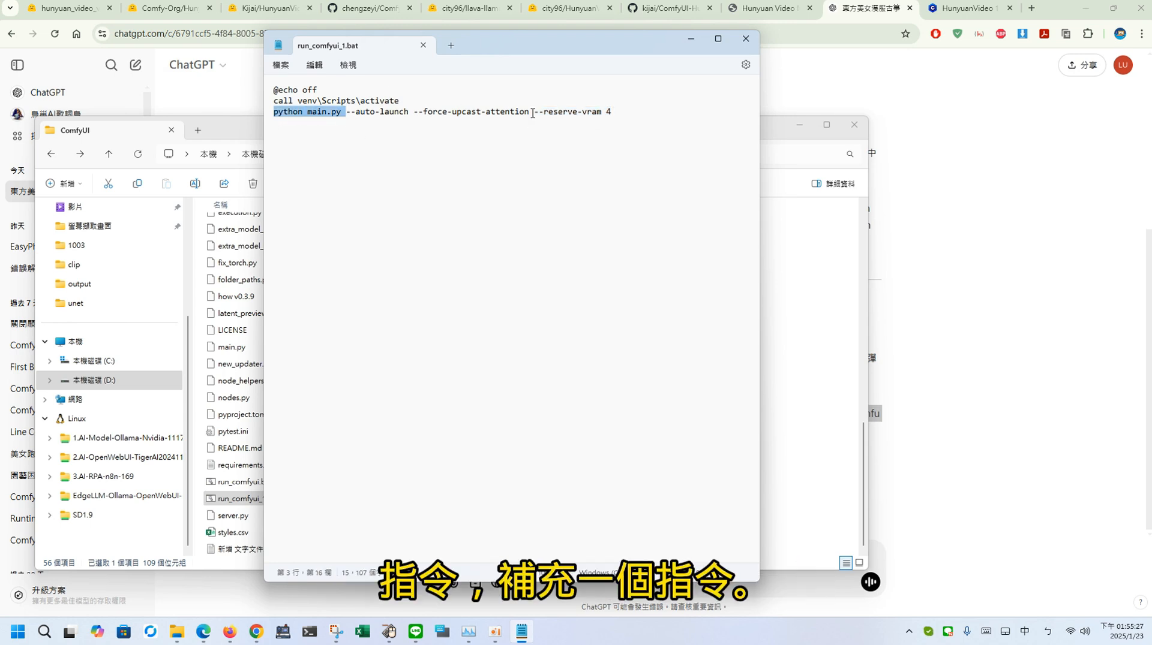
drag(529, 111, 611, 117)
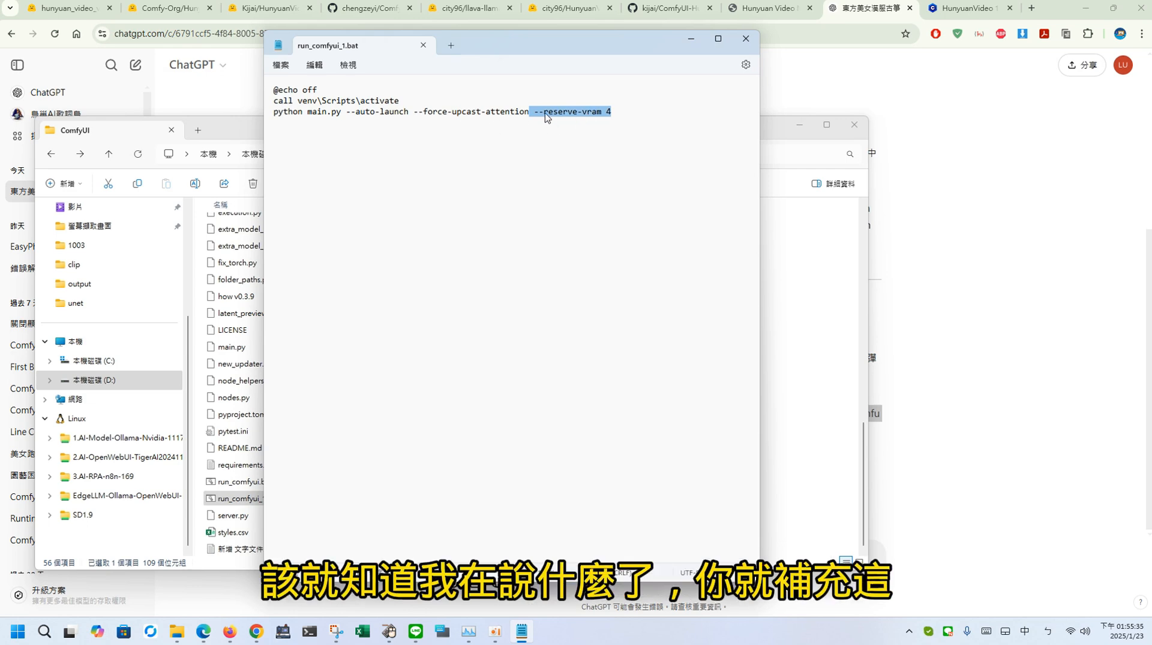
click(691, 43)
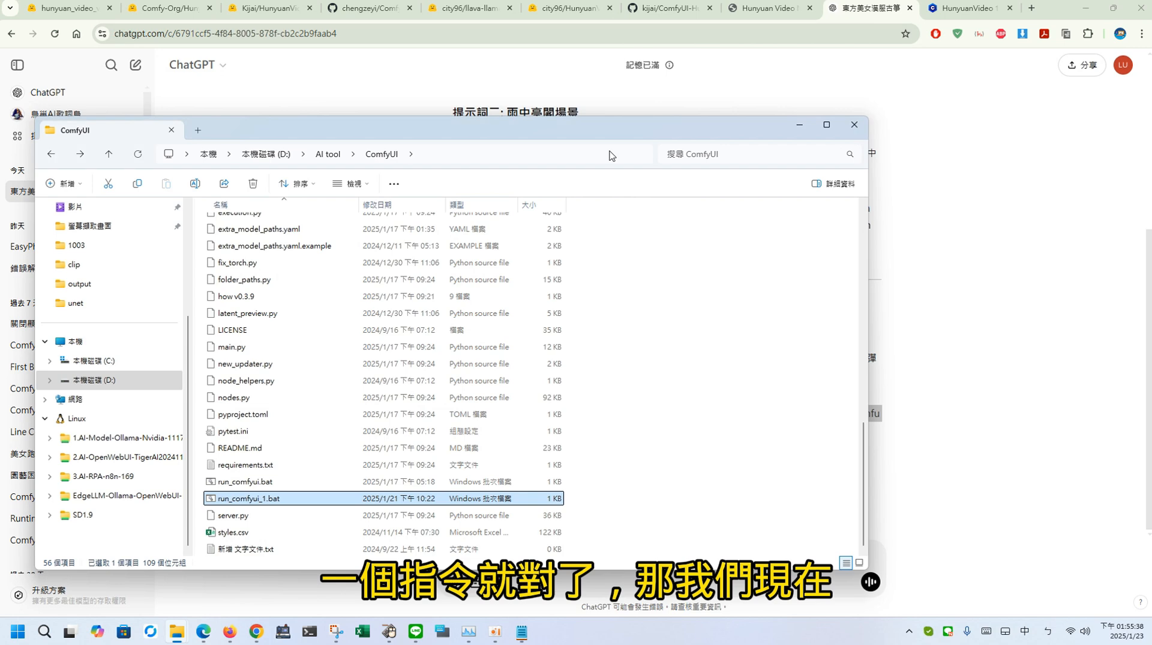
Step: Start ComfyUI with run_comfyui_1.bat and minimize the ComfyUI folder window
double_click(269, 500)
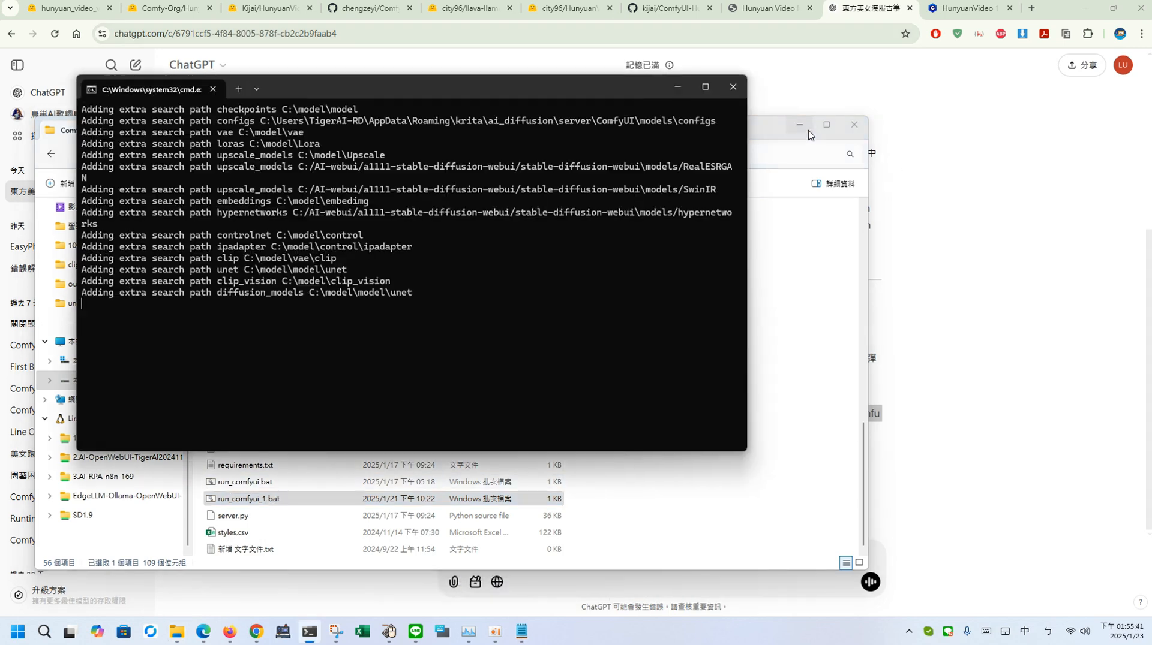
click(810, 134)
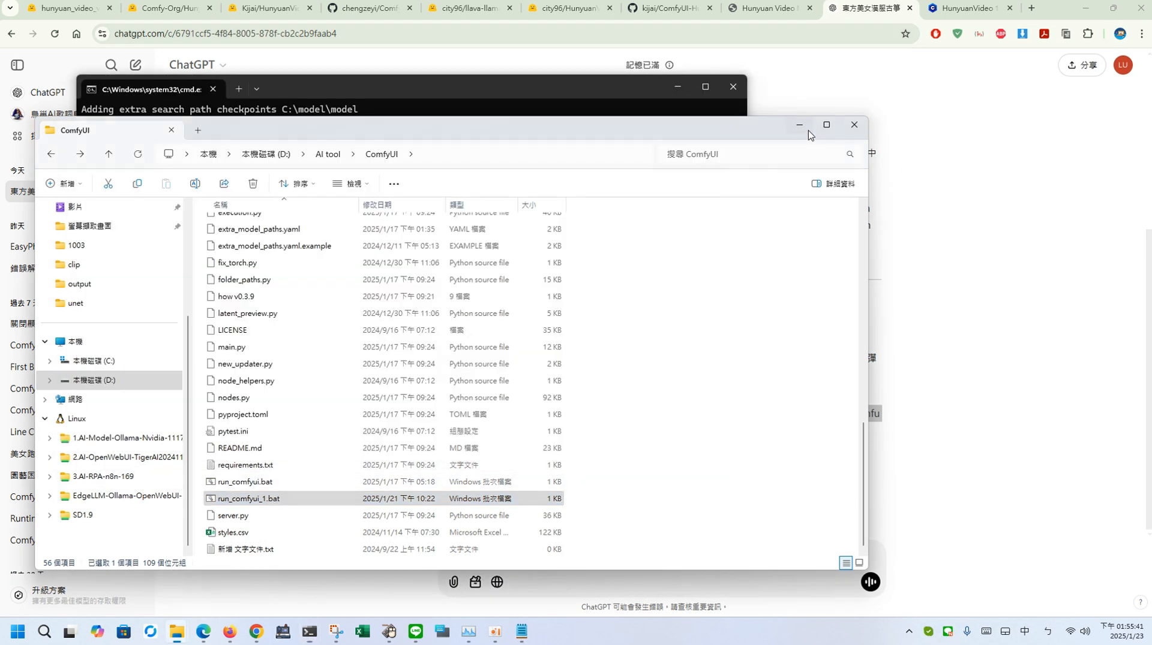
click(804, 128)
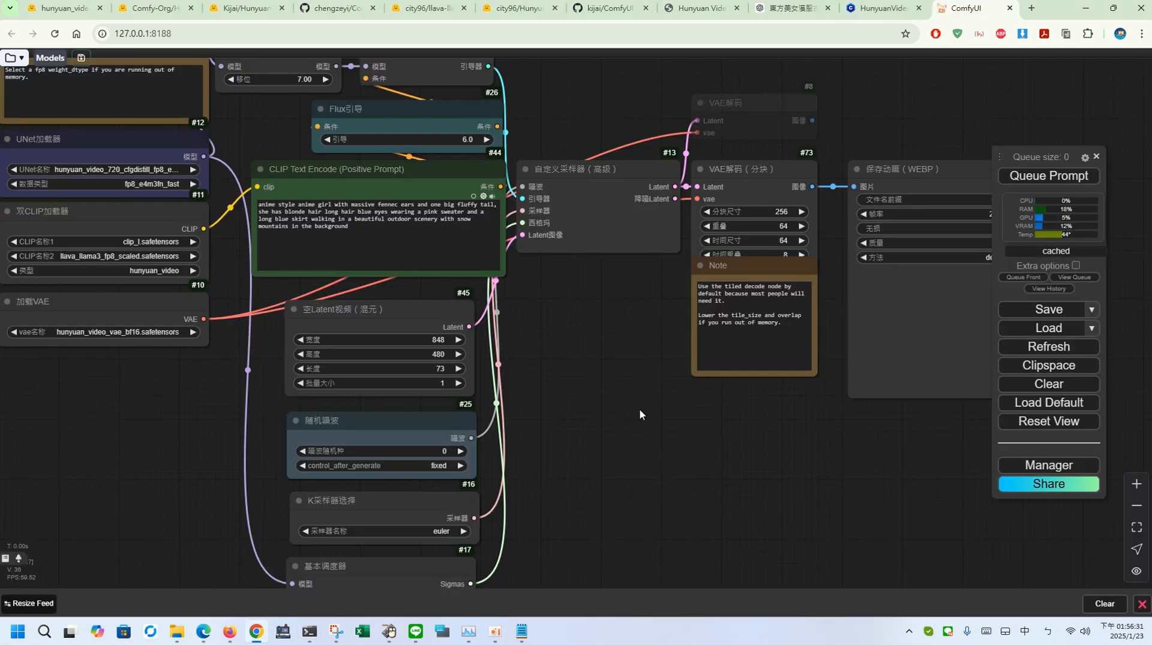
Step: Choose hunyuan_video_720_cfgdistill_fp8_e4m3fn as the UNet, llava_llama3_fp8_scaled as the second CLIP and hunyuan_video_vae_bf16 as the VAE
scroll(771, 491, up, 3)
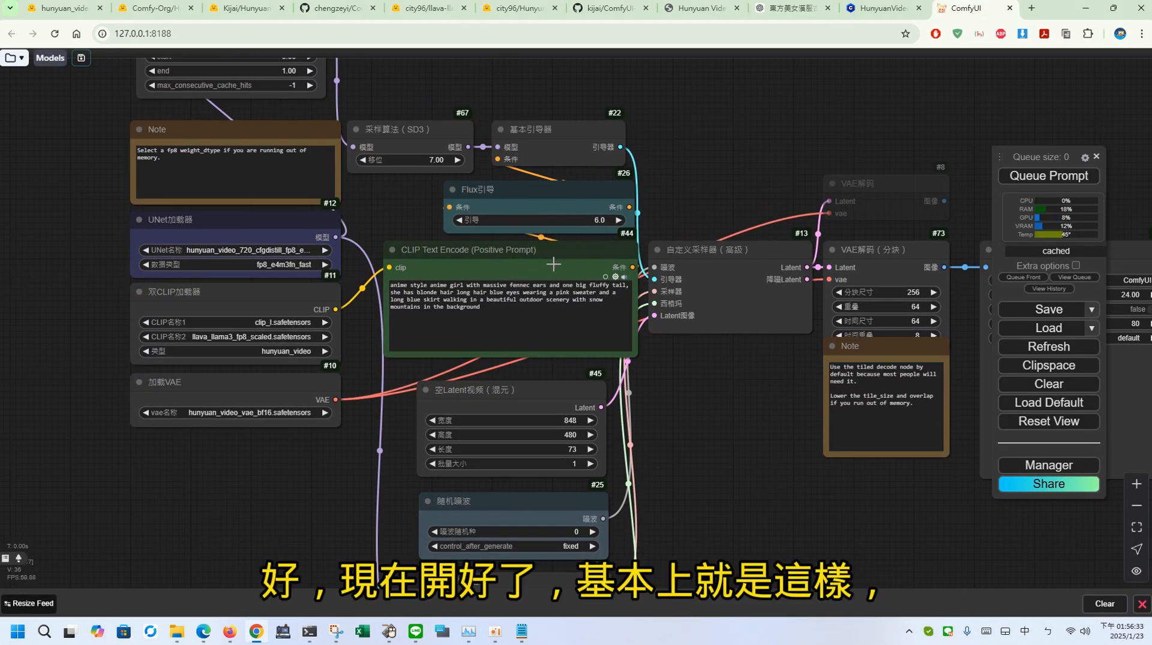
click(263, 248)
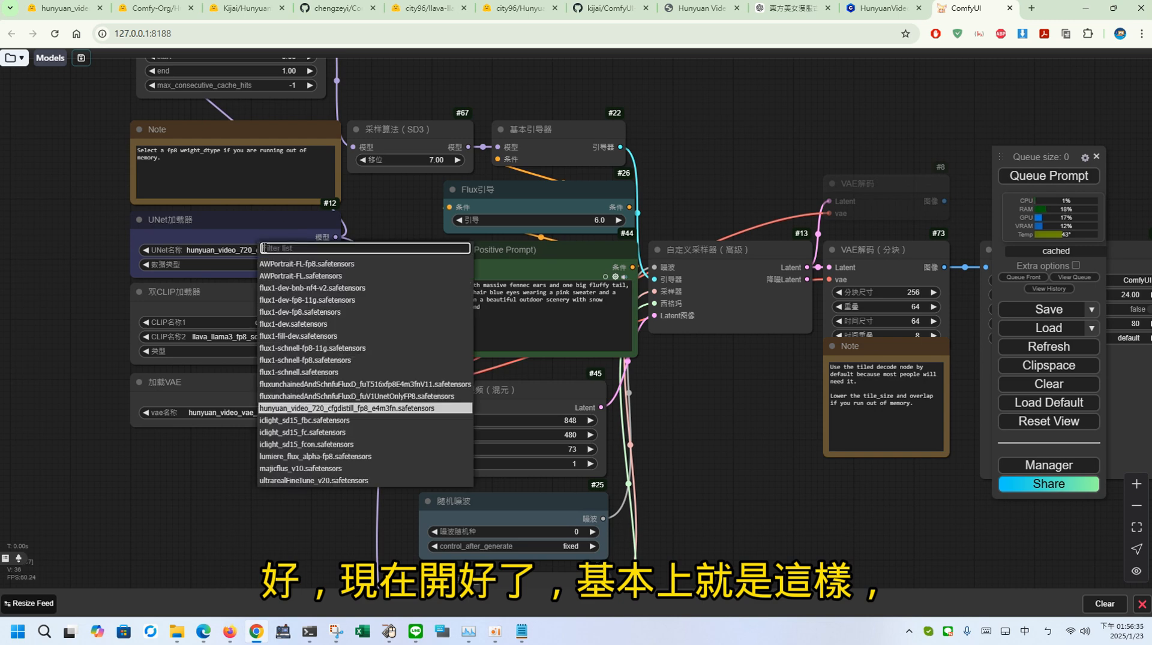
click(397, 408)
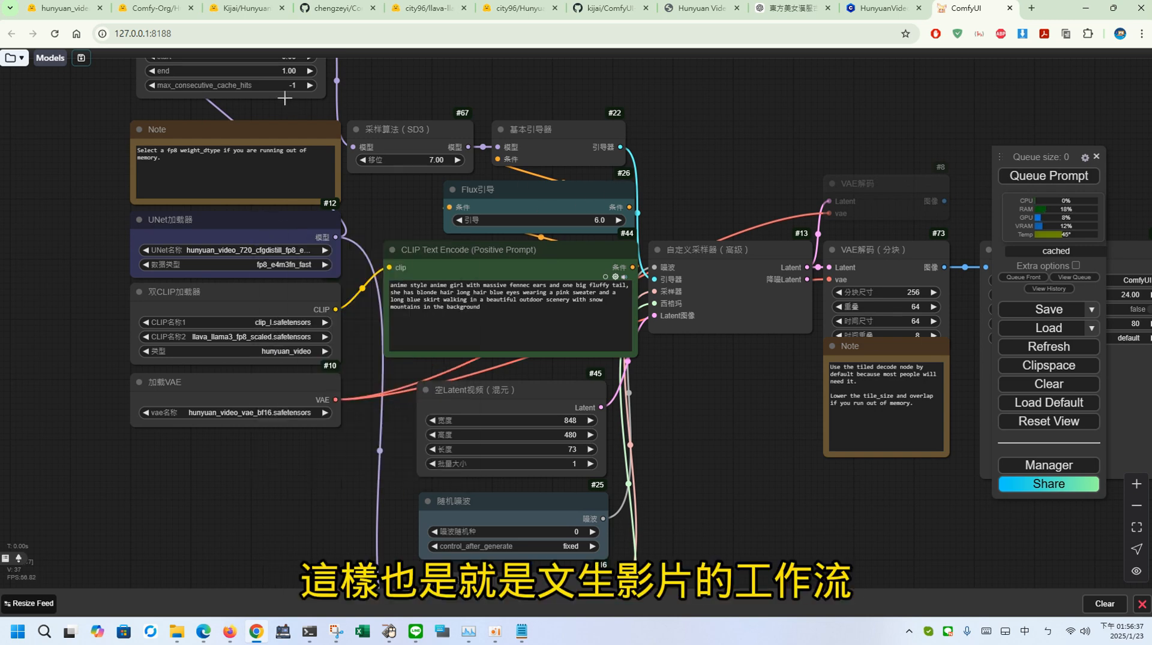
click(273, 336)
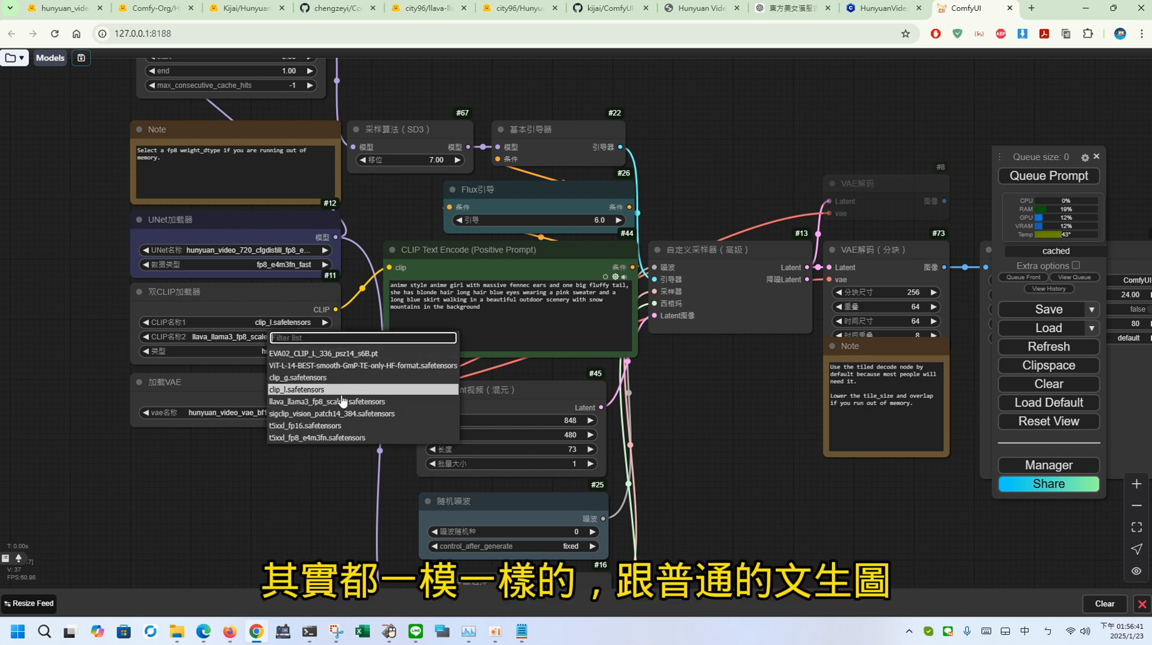
click(348, 400)
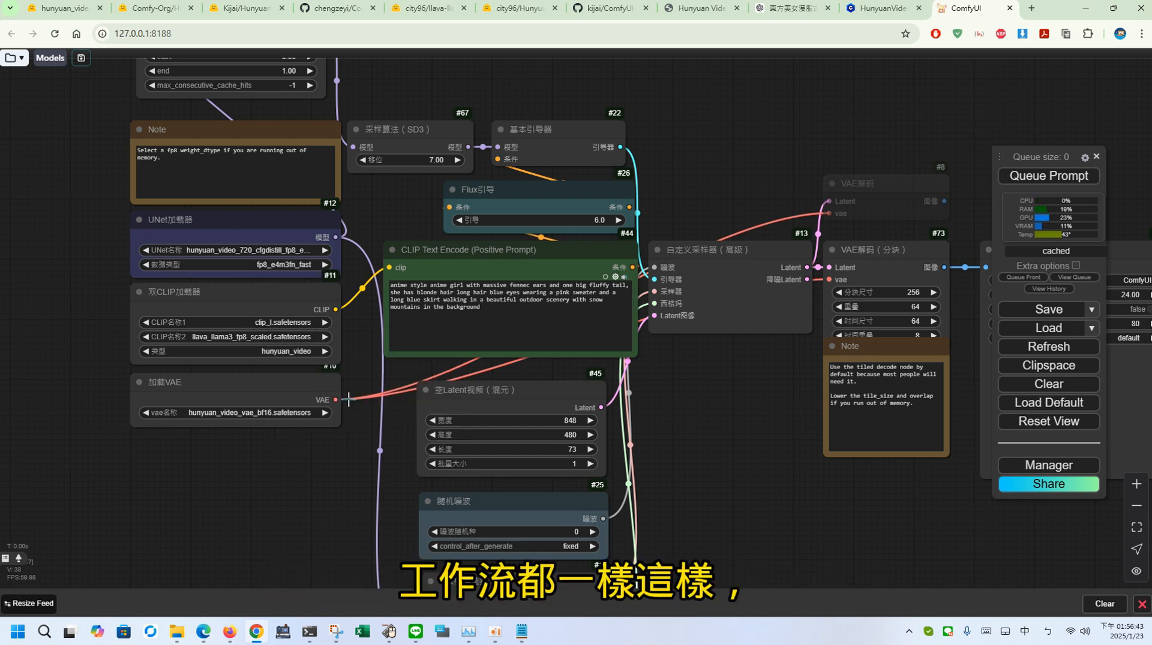
click(280, 413)
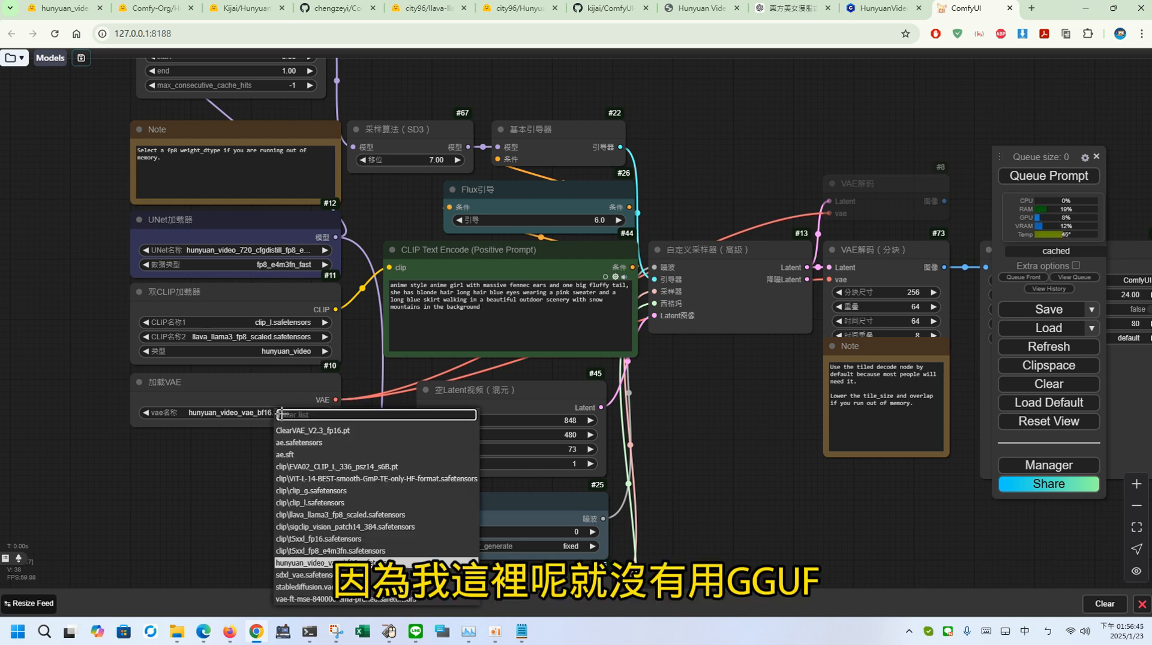
click(318, 564)
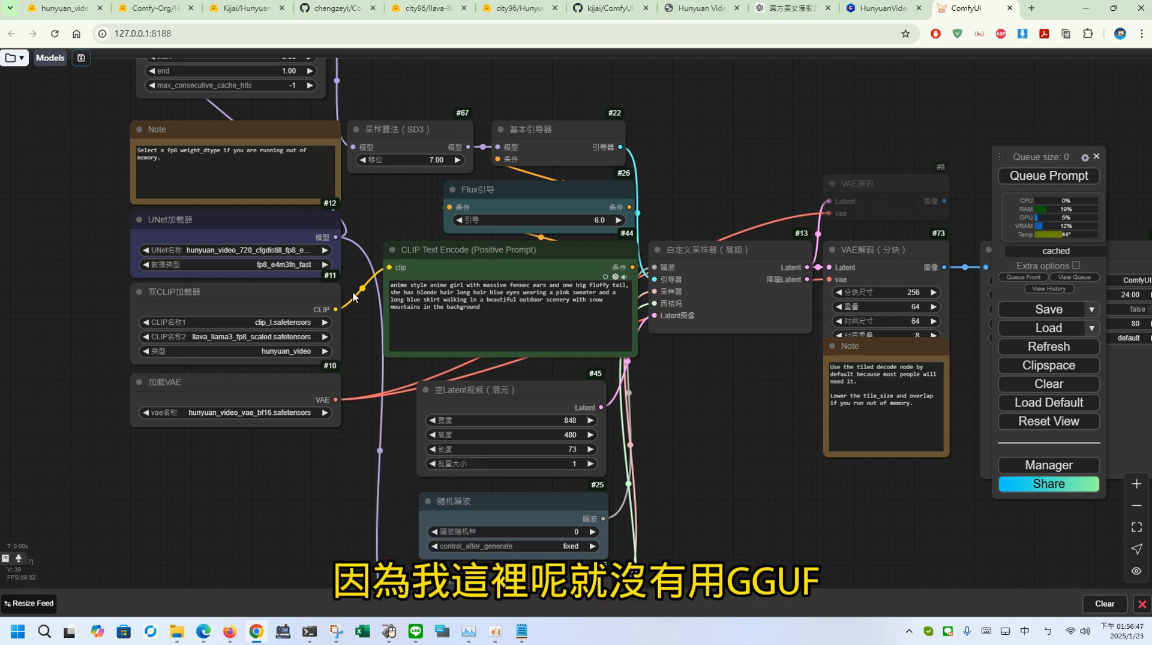
Step: Set the width of the empty Hunyuan latent video node to 768
drag(351, 318, 280, 351)
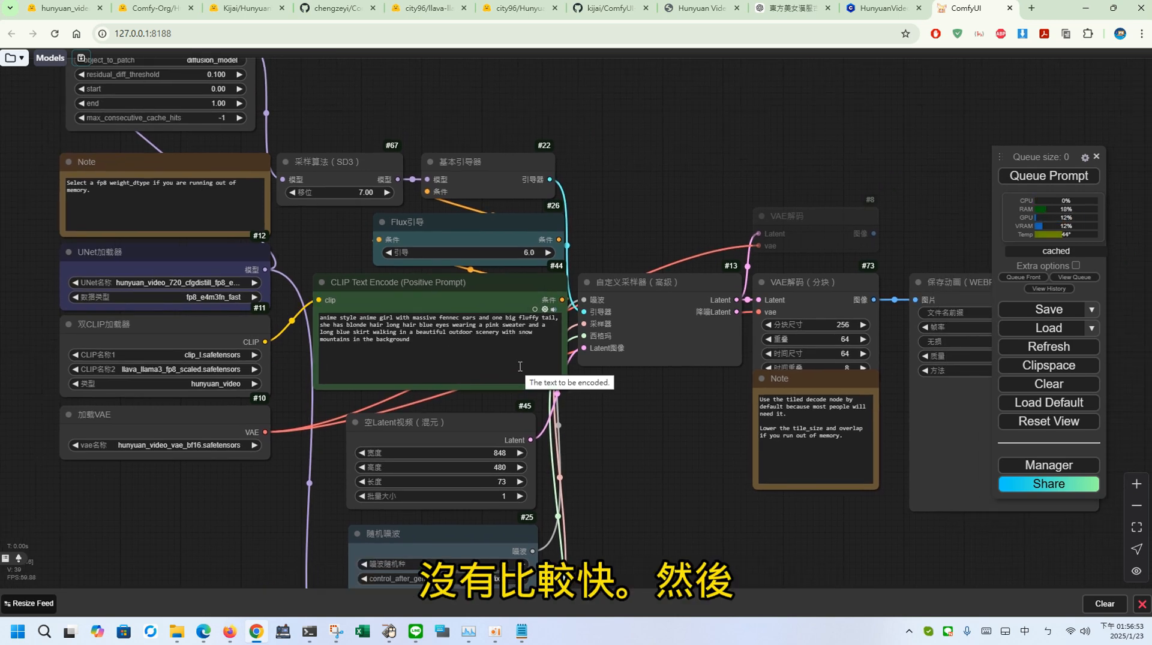
click(462, 453)
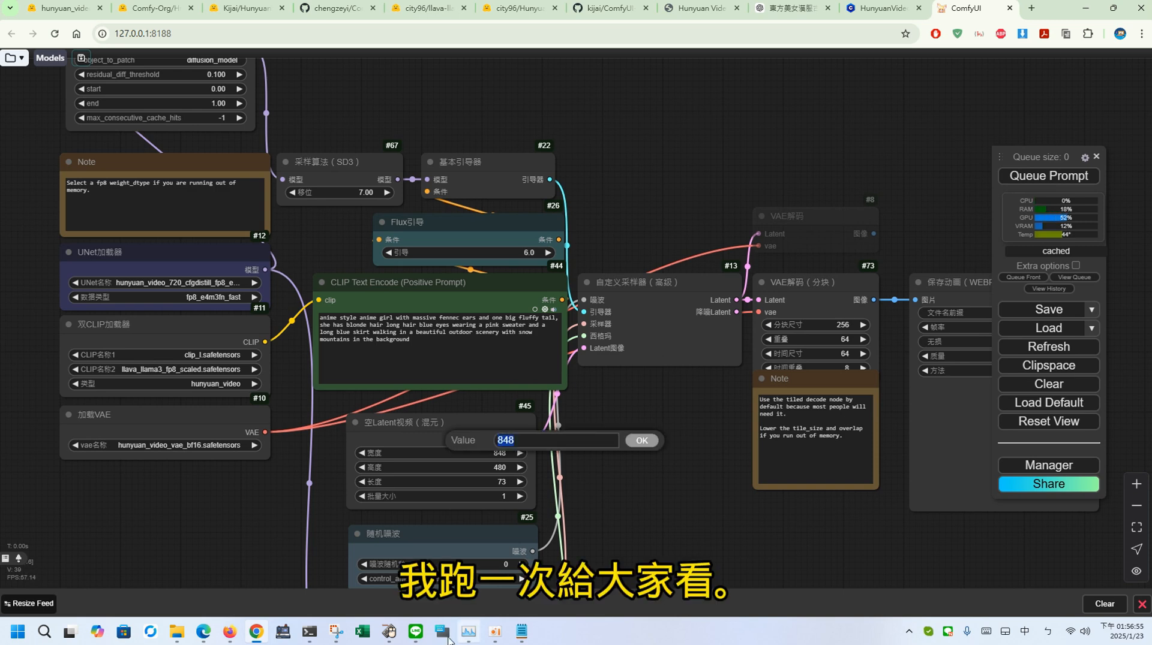
click(388, 632)
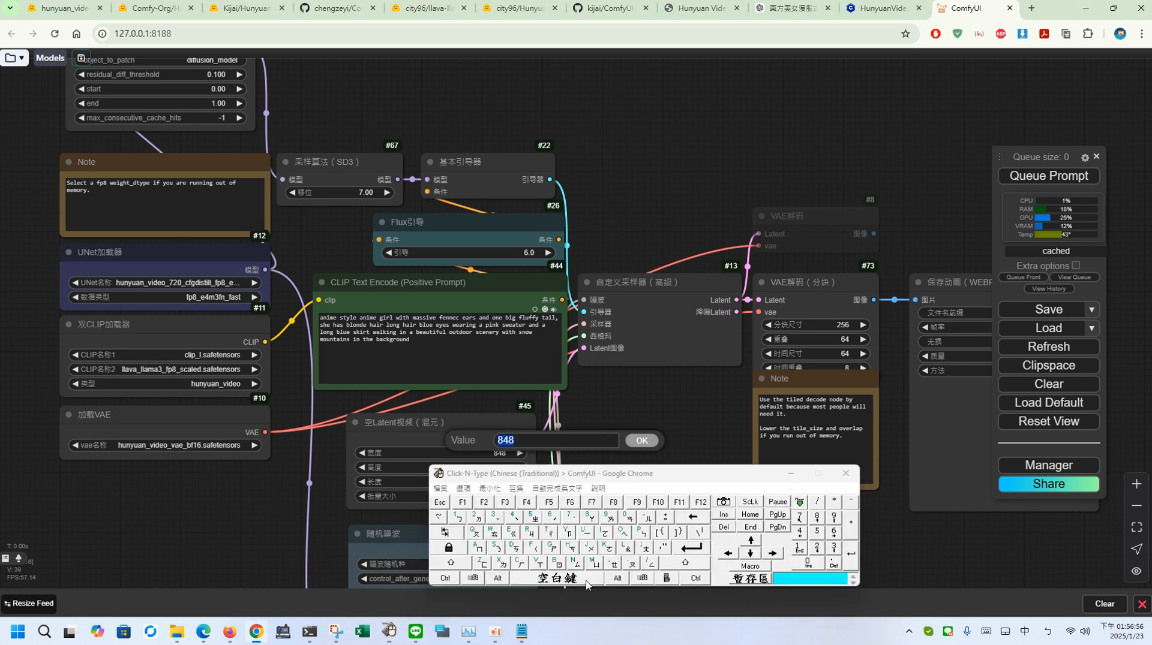
click(799, 519)
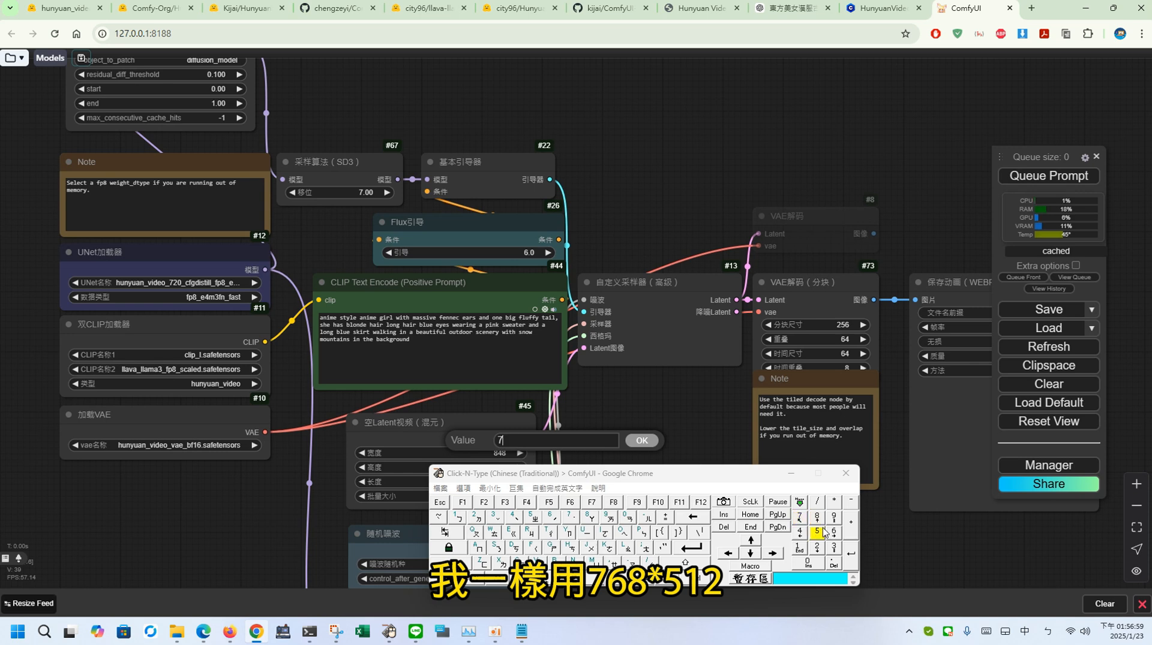
click(833, 532)
click(816, 517)
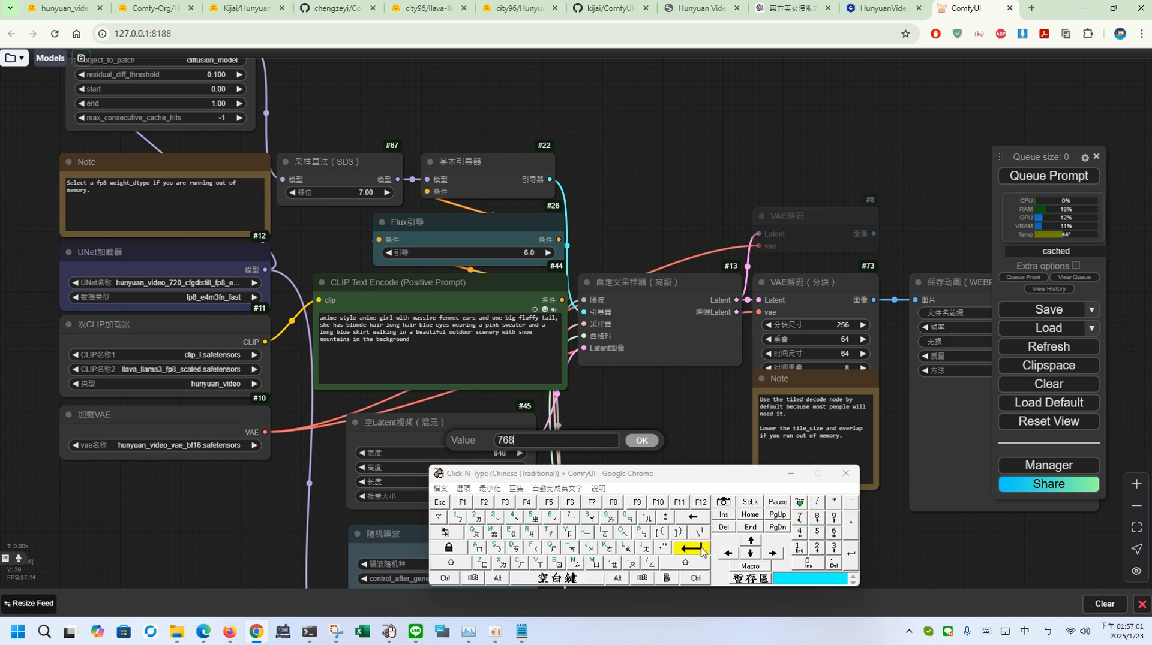
click(691, 548)
drag(594, 476, 727, 476)
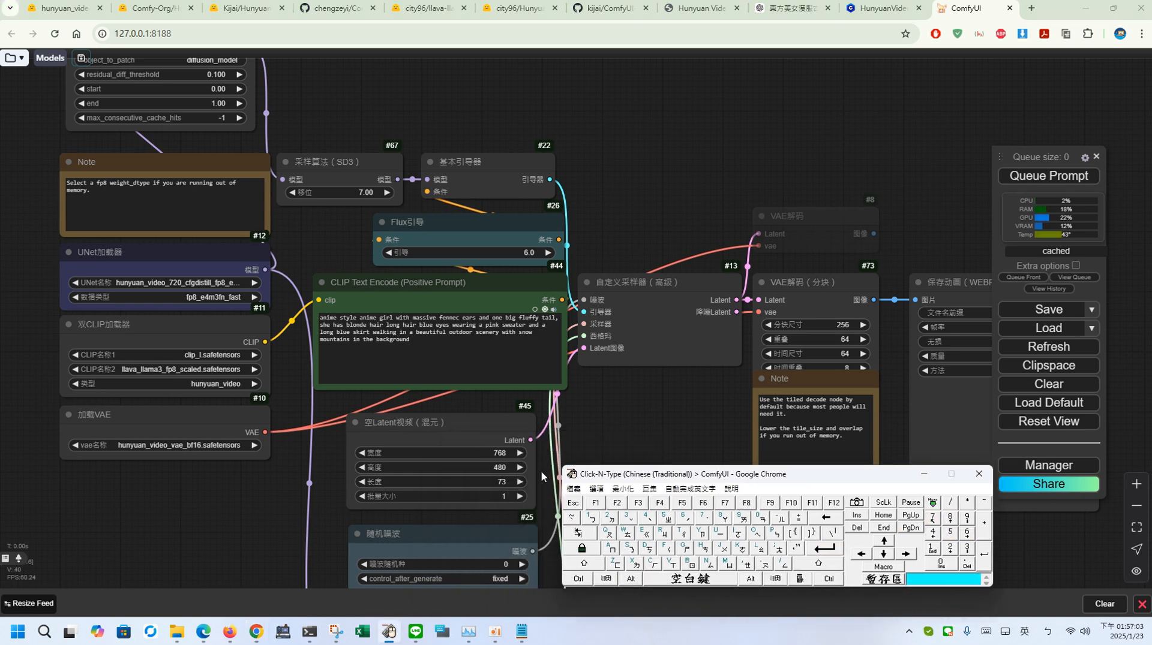
Step: Set the empty latent video's height to 512 and minimize the on-screen keyboard
click(507, 467)
click(950, 533)
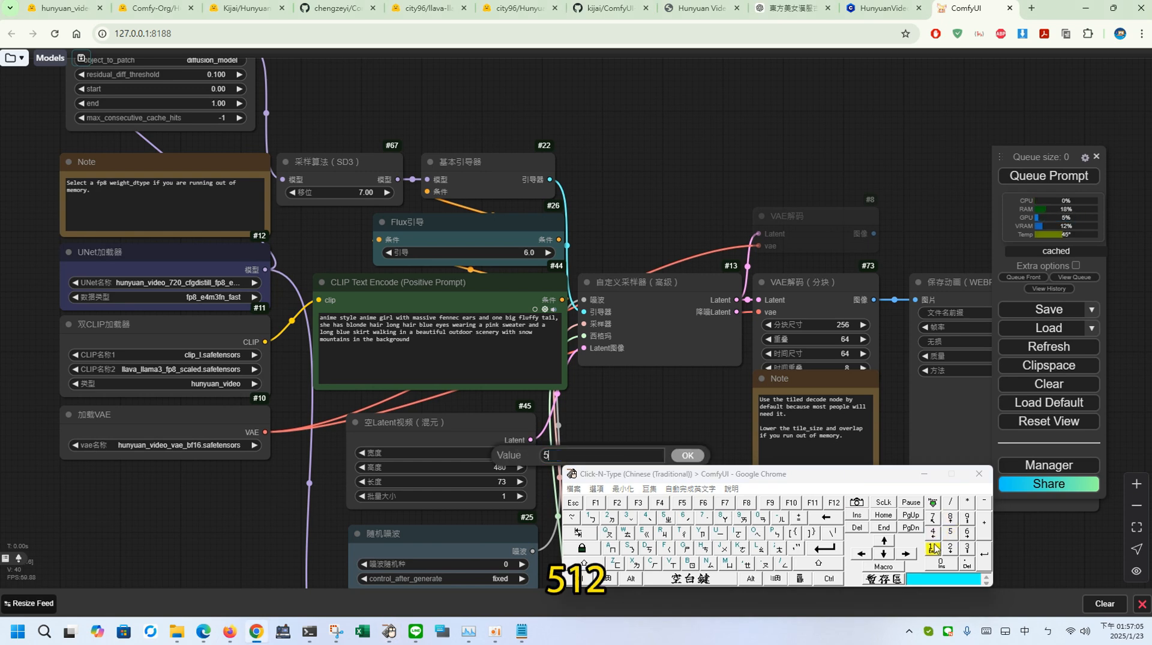
click(933, 548)
click(950, 547)
click(831, 547)
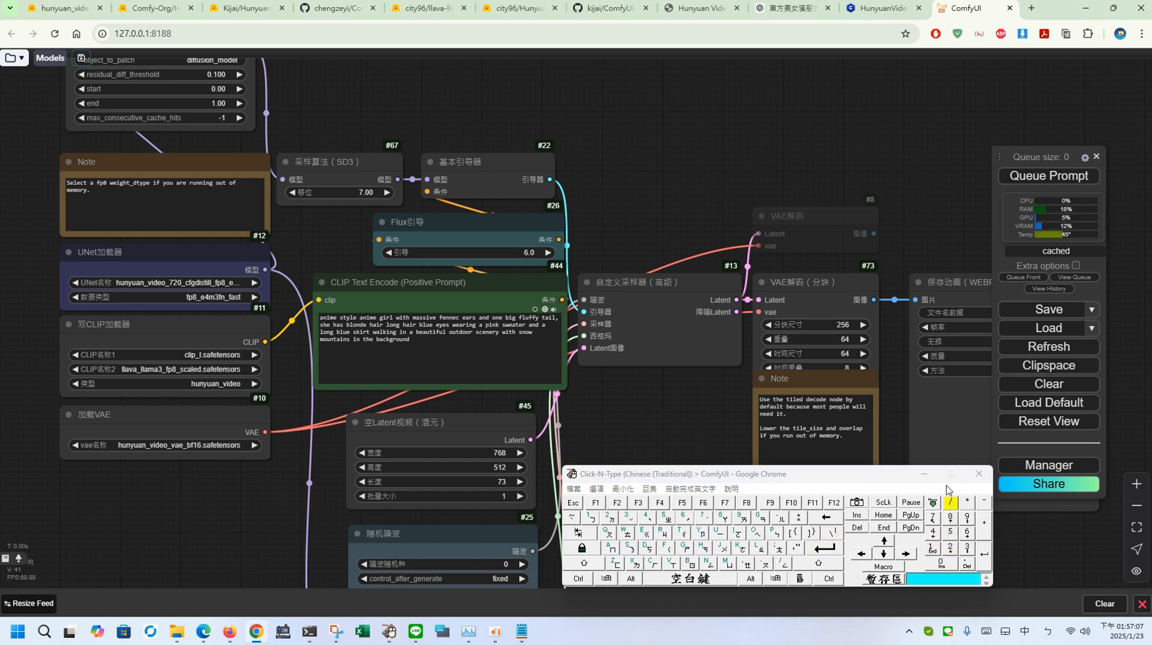
click(924, 473)
Step: Copy the English text of the third prompt, the moonlit bamboo grove scene, from ChatGPT and return to ComfyUI
click(792, 8)
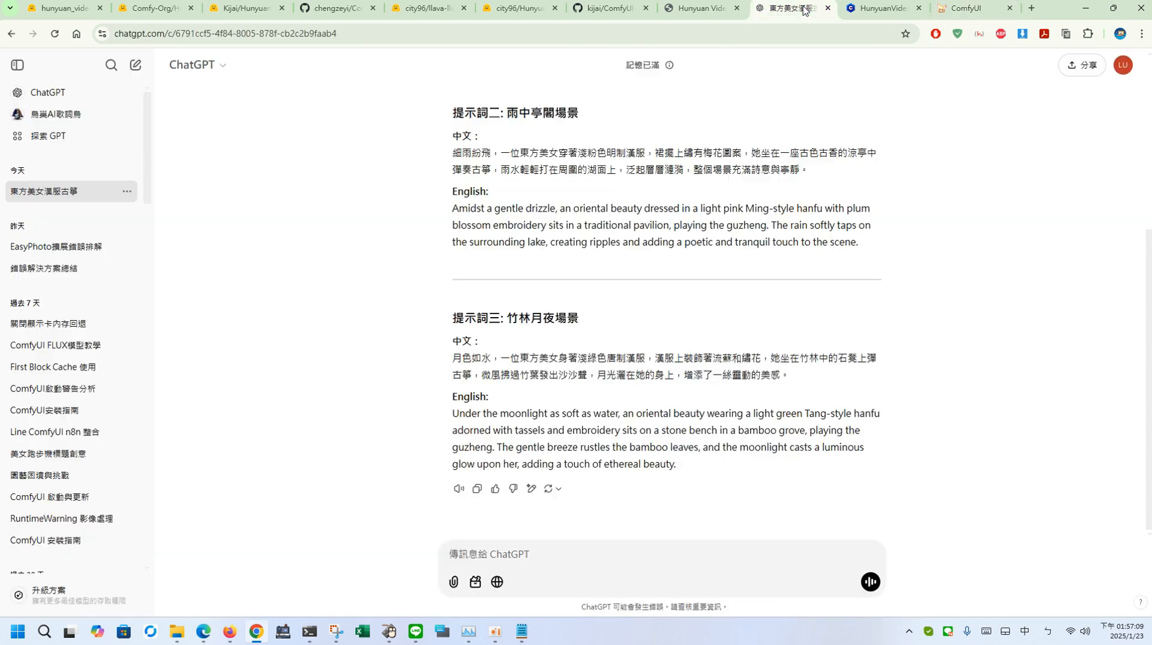
drag(708, 480, 451, 413)
key(ctrl+c)
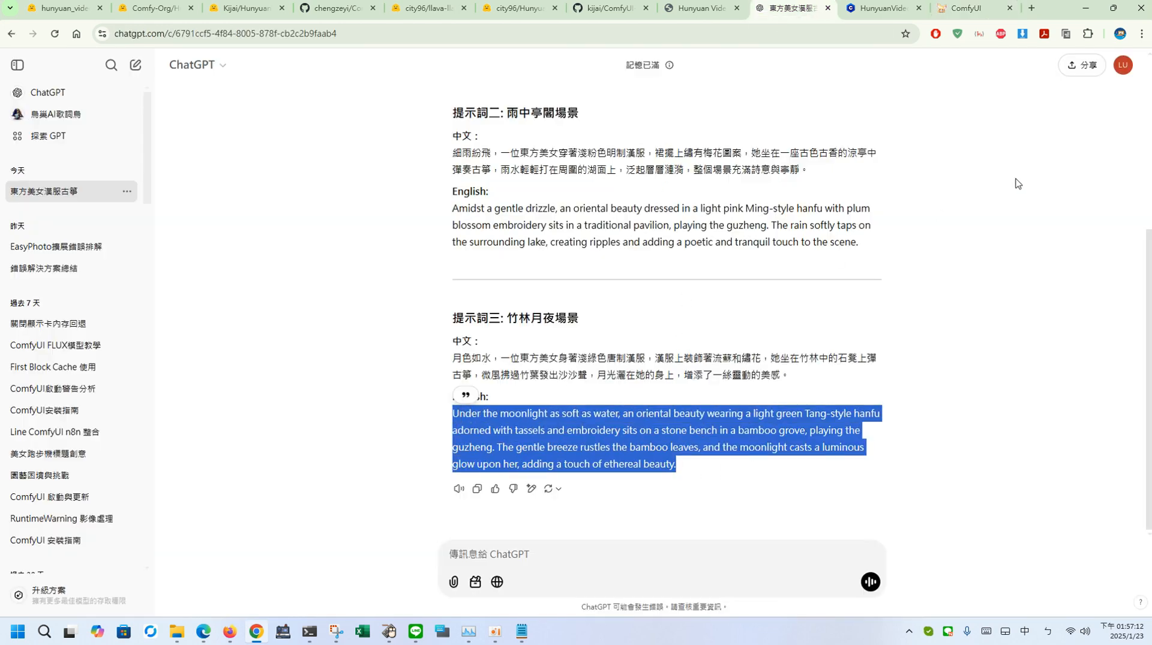
right_click(753, 413)
click(847, 425)
click(973, 6)
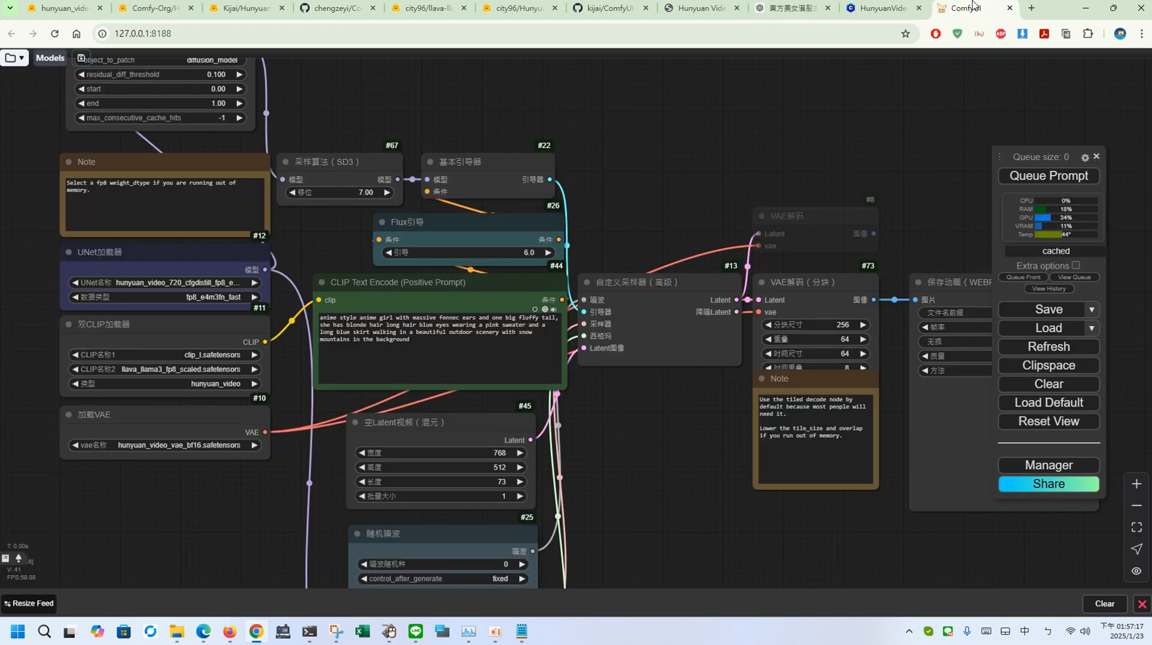
Step: Replace the whole positive prompt text with the copied moonlit bamboo grove description
click(470, 350)
key(ctrl+a)
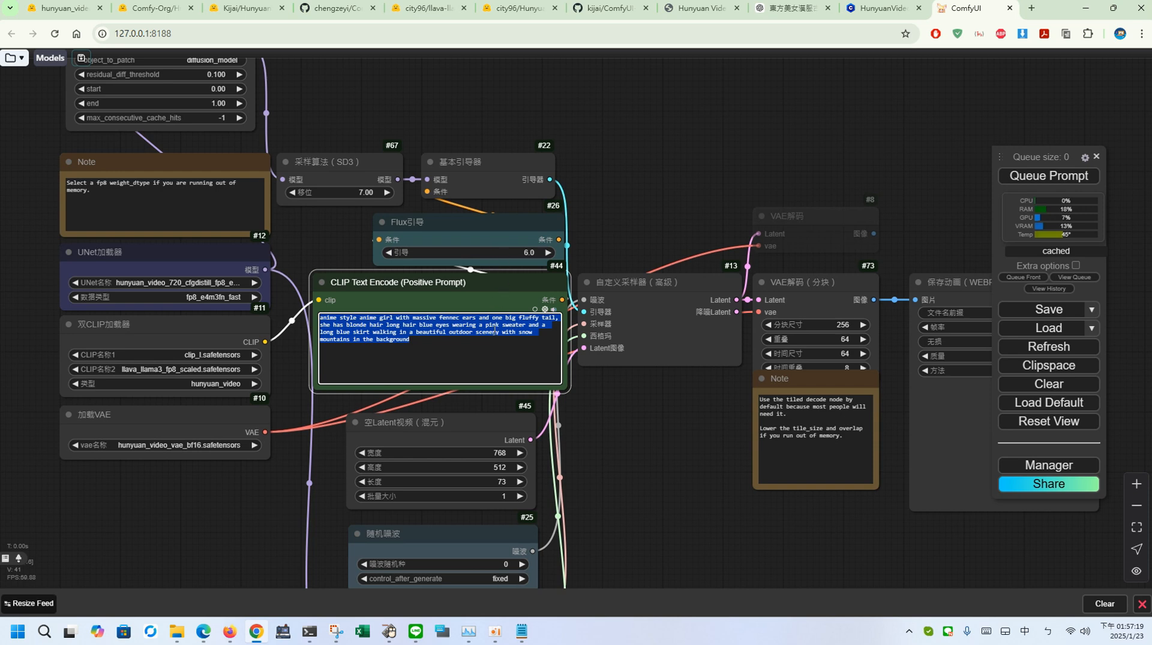
right_click(494, 331)
click(620, 67)
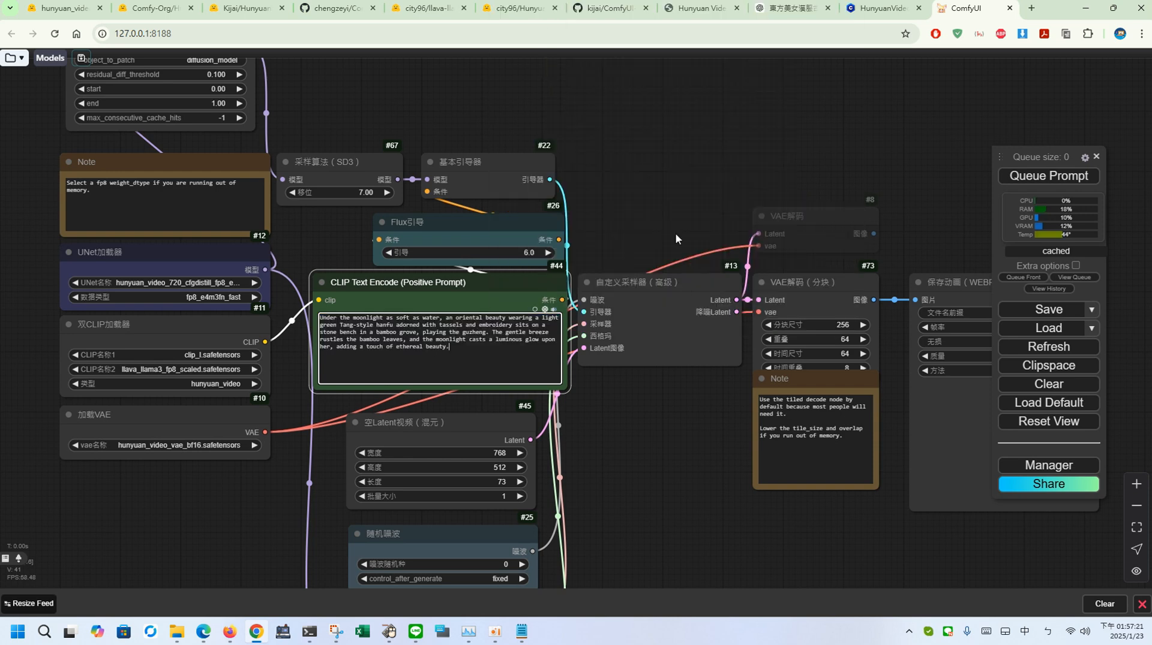
Step: Set the overlap of the tiled VAE decode node to 32
drag(633, 474, 538, 420)
click(730, 292)
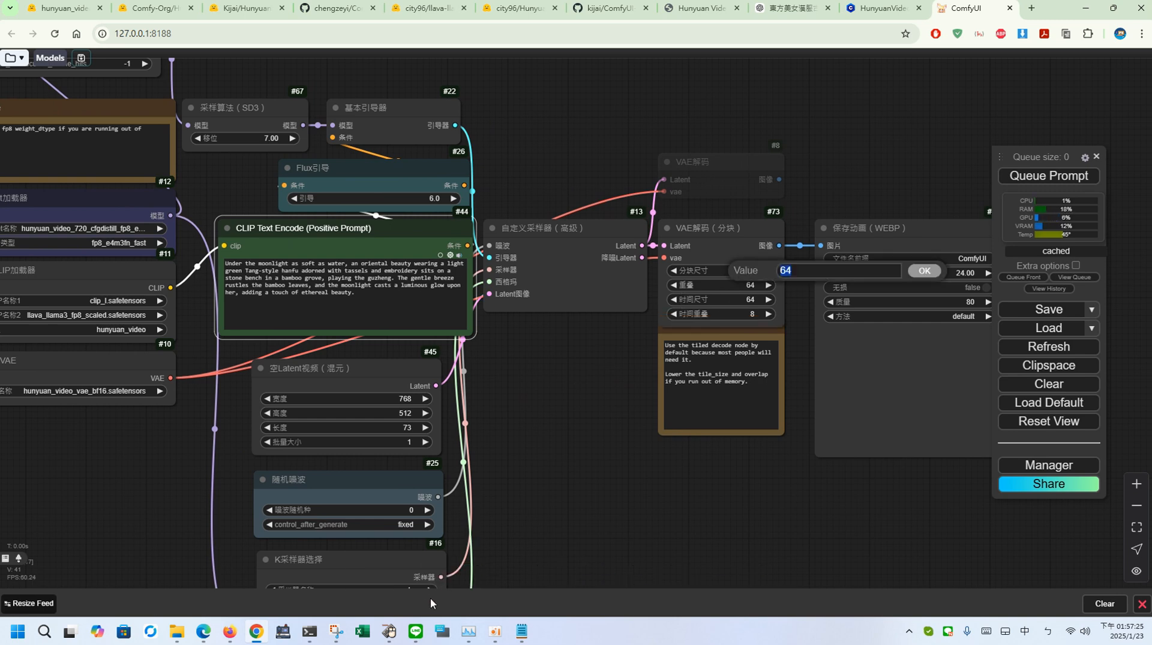
click(388, 632)
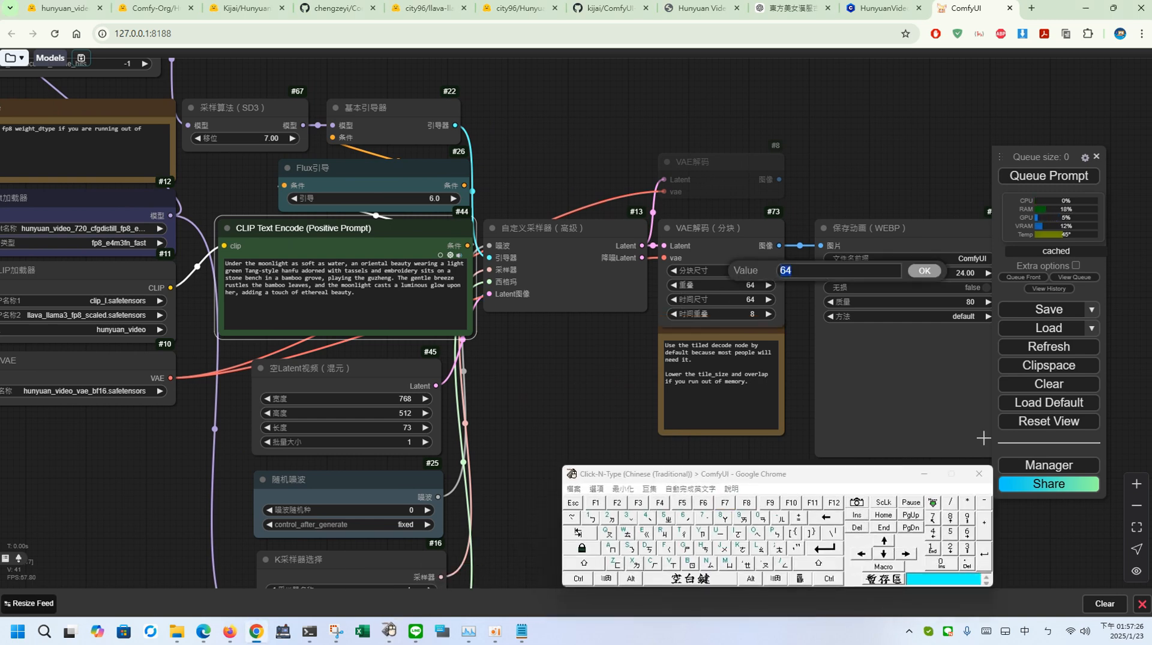
click(967, 549)
click(950, 548)
click(984, 554)
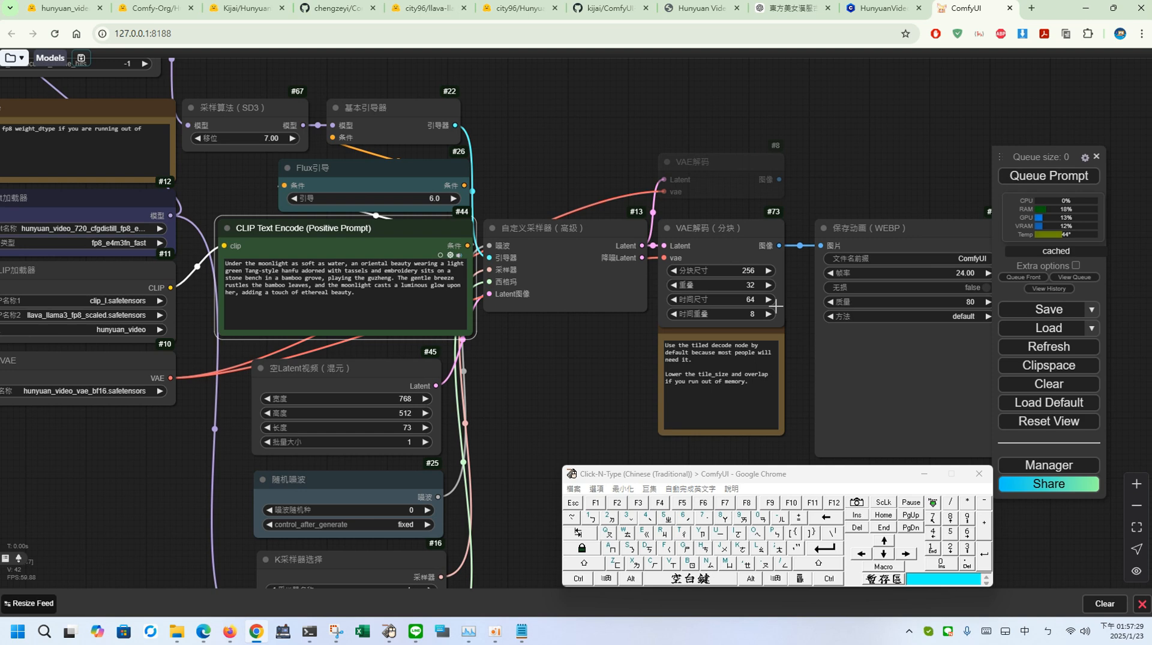
Step: Set the temporal size of the tiled VAE decode node to 32
click(746, 300)
click(967, 550)
click(950, 549)
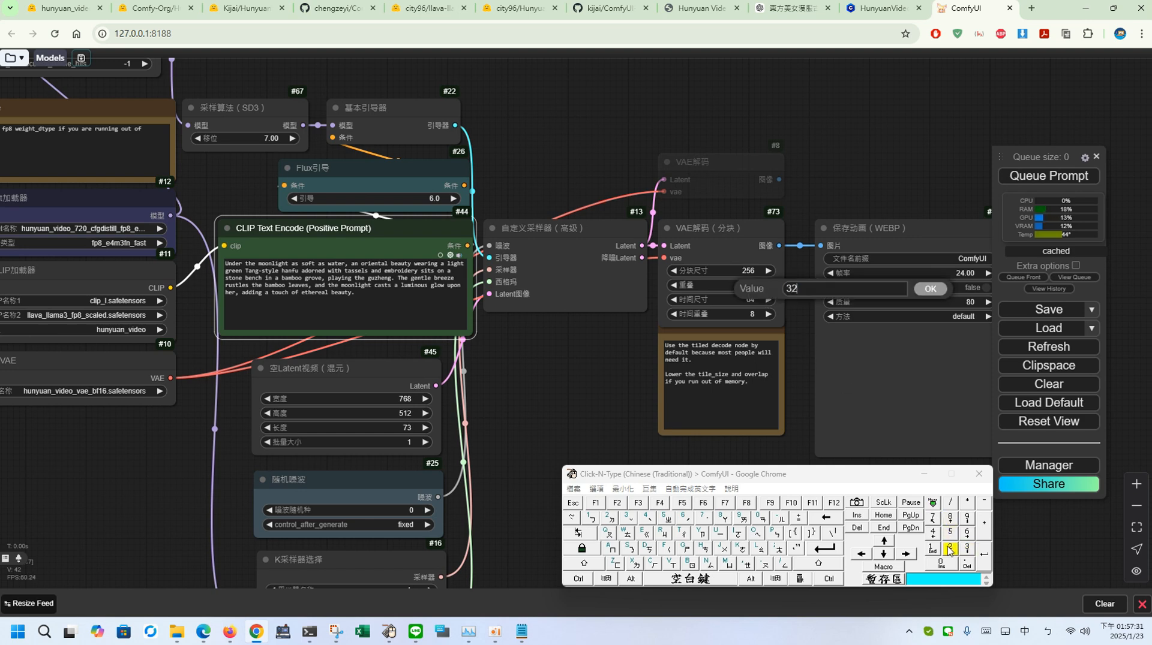
click(984, 554)
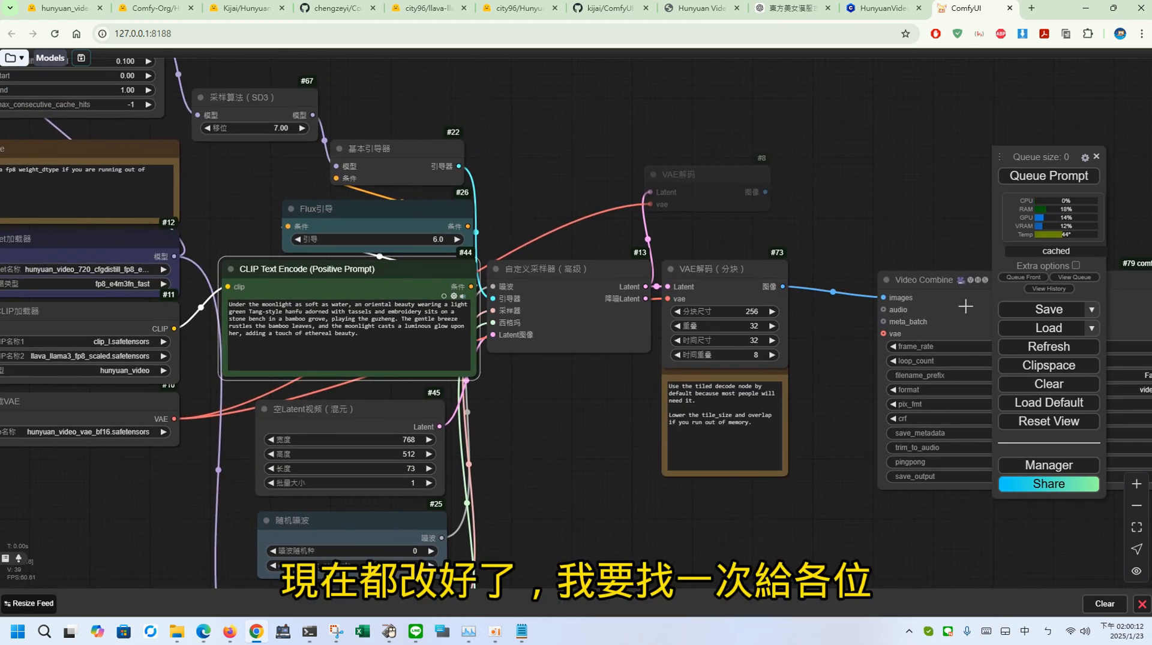
Step: Queue the prompt and inspect the Apply First Block Cache node and the sampler while the workflow runs
click(1028, 180)
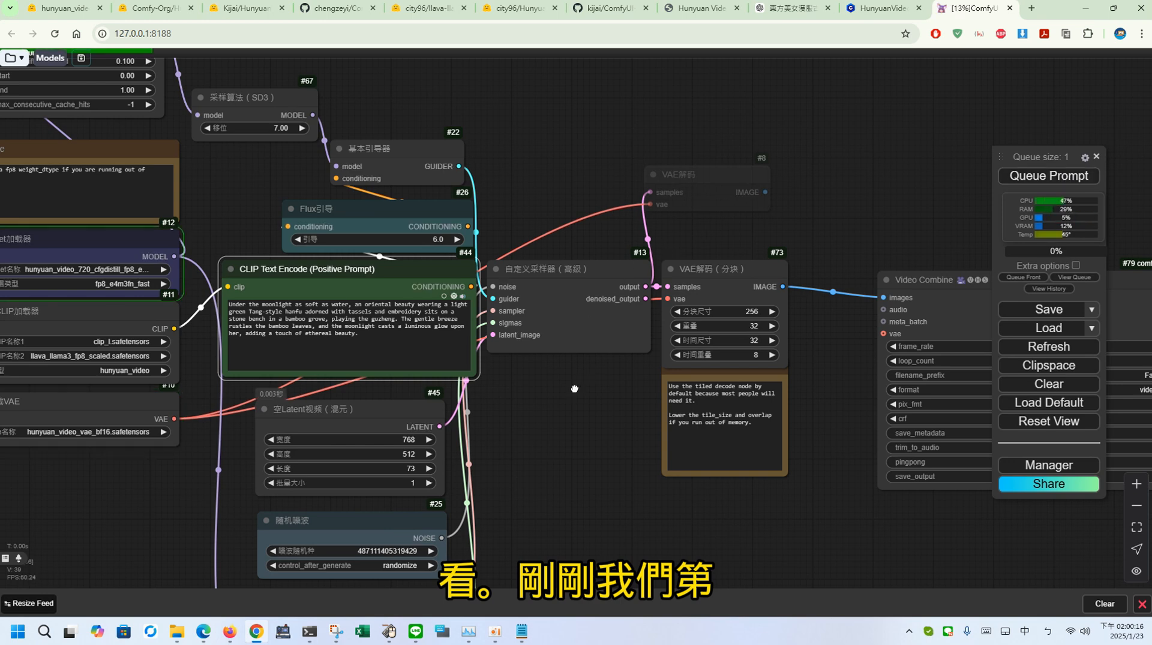
drag(575, 388, 621, 393)
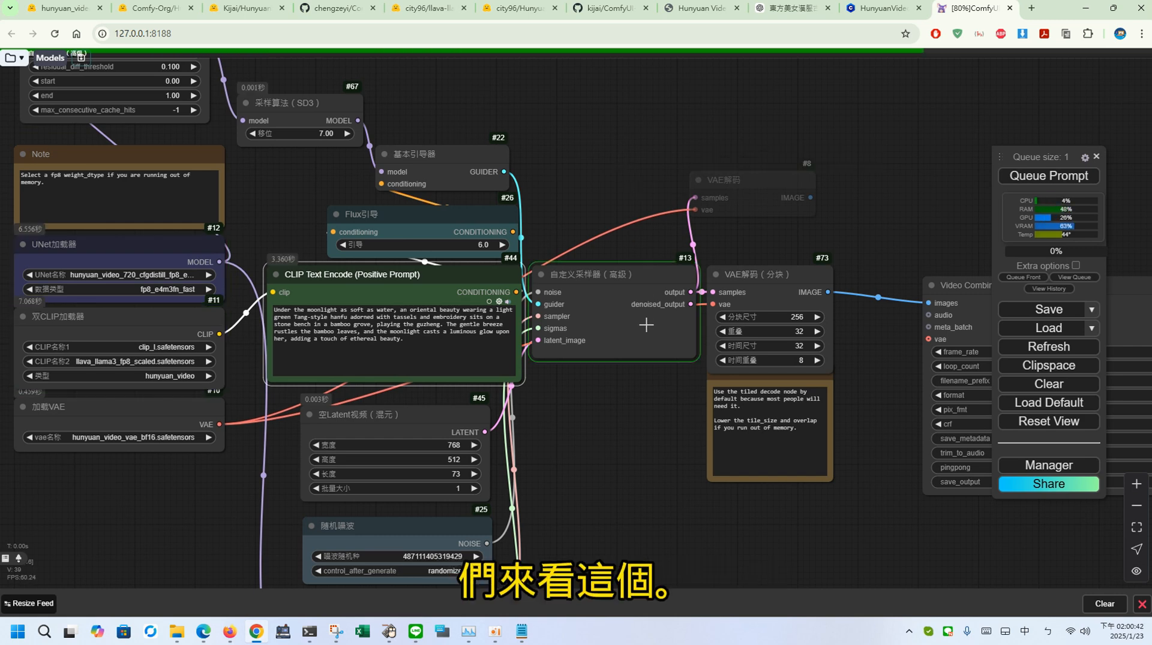
drag(654, 396, 606, 254)
drag(561, 289, 794, 598)
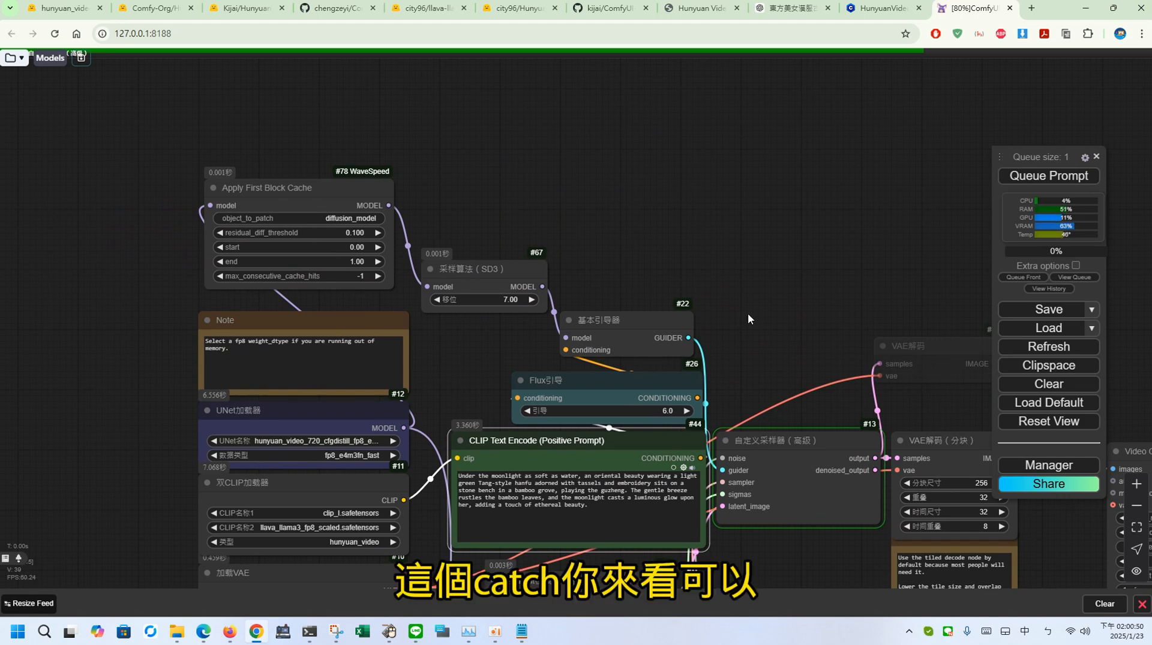
drag(747, 313, 541, 145)
drag(577, 422, 538, 379)
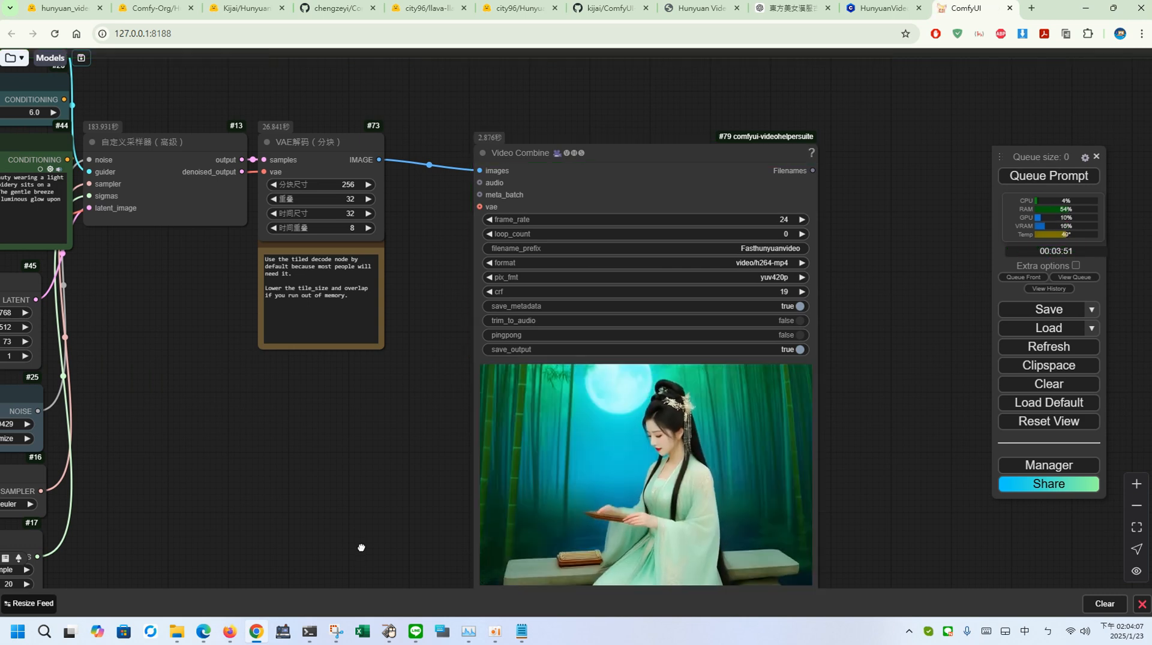
Step: Review the generated video in the Video Combine node and check the prompt execution time in the console
drag(360, 545, 384, 467)
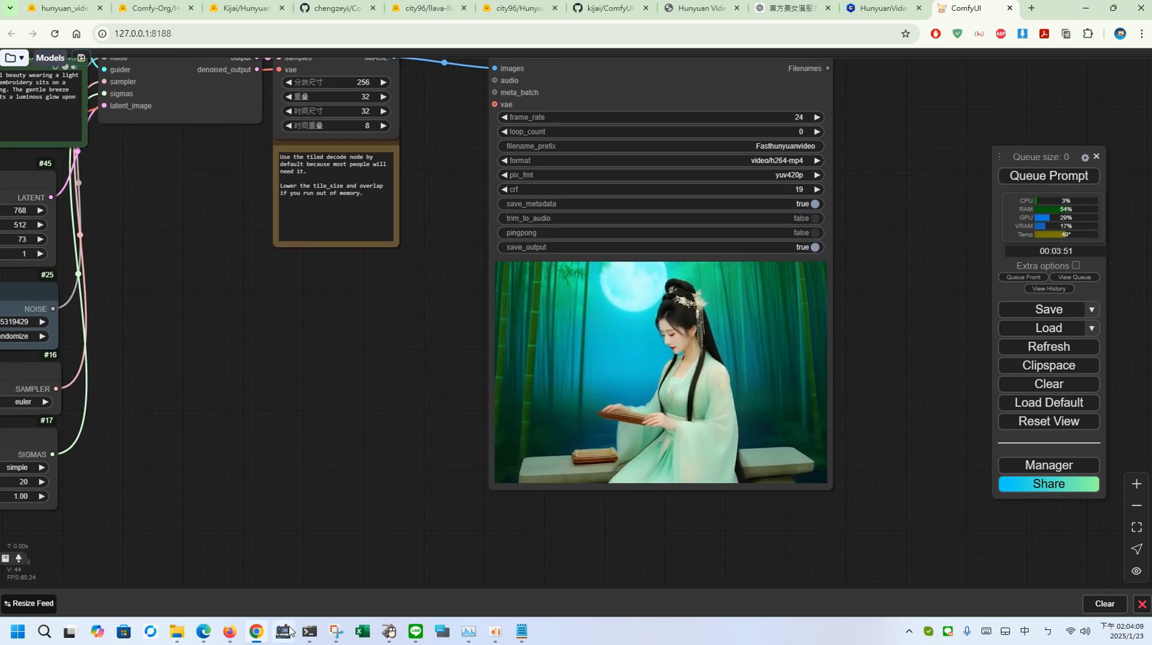
click(307, 632)
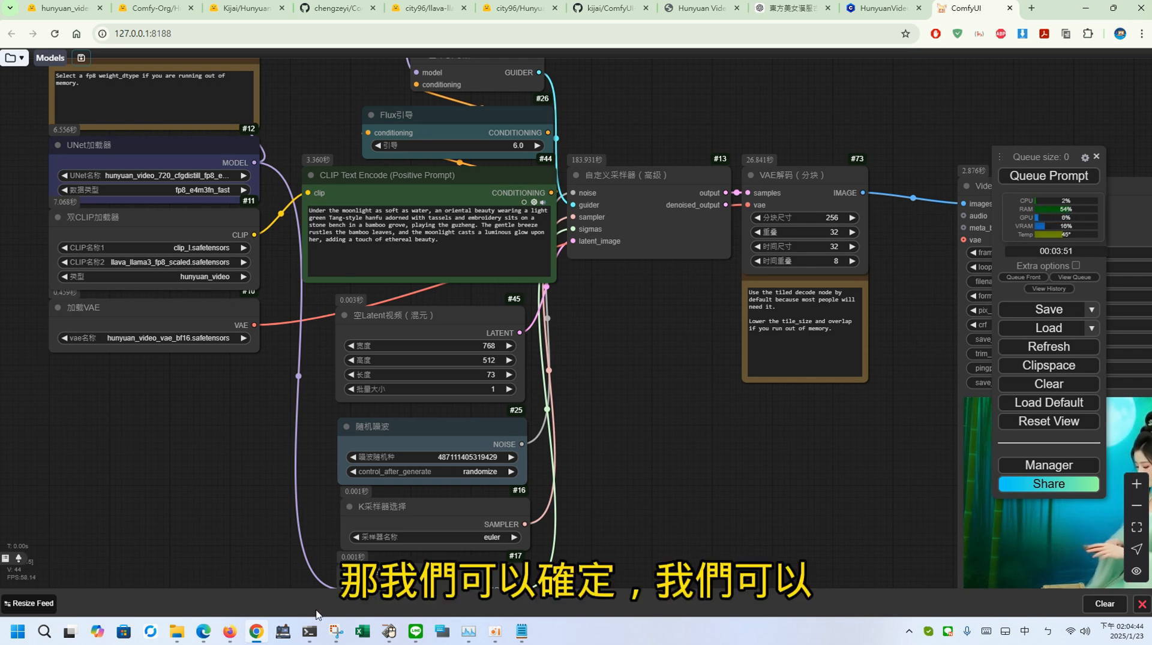
click(309, 631)
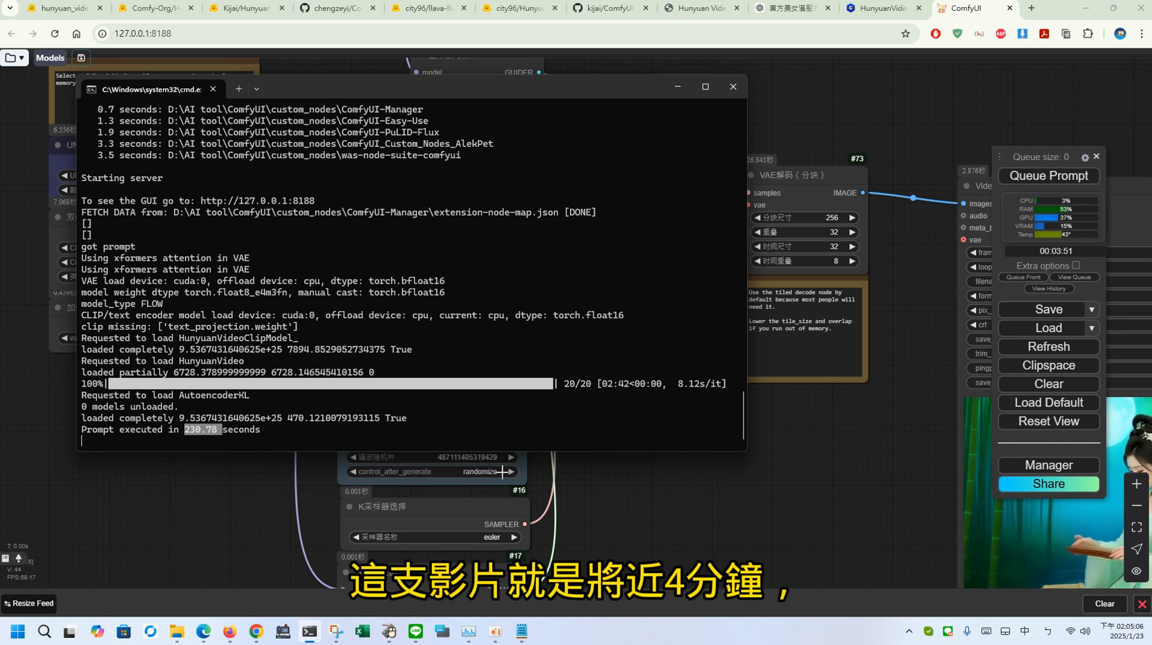
click(596, 471)
Step: Move the UNet, dual CLIP and VAE loaders away from the other nodes to free space for a LoRA node
drag(627, 450, 345, 338)
drag(390, 307, 889, 598)
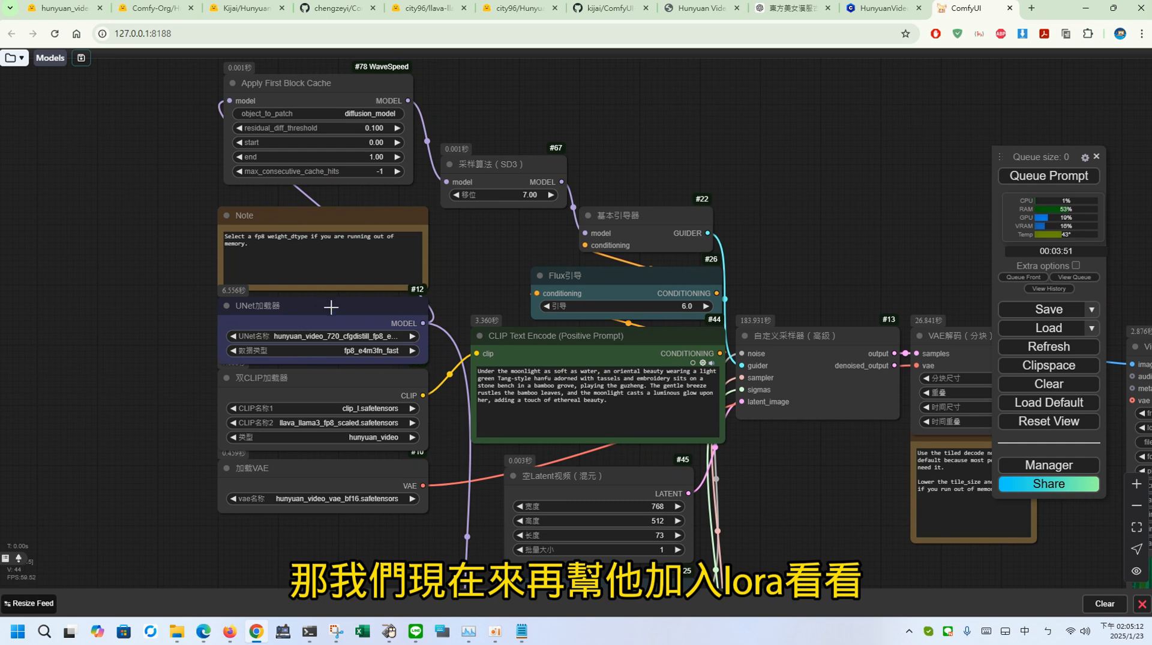
drag(337, 307, 107, 303)
drag(135, 529, 436, 471)
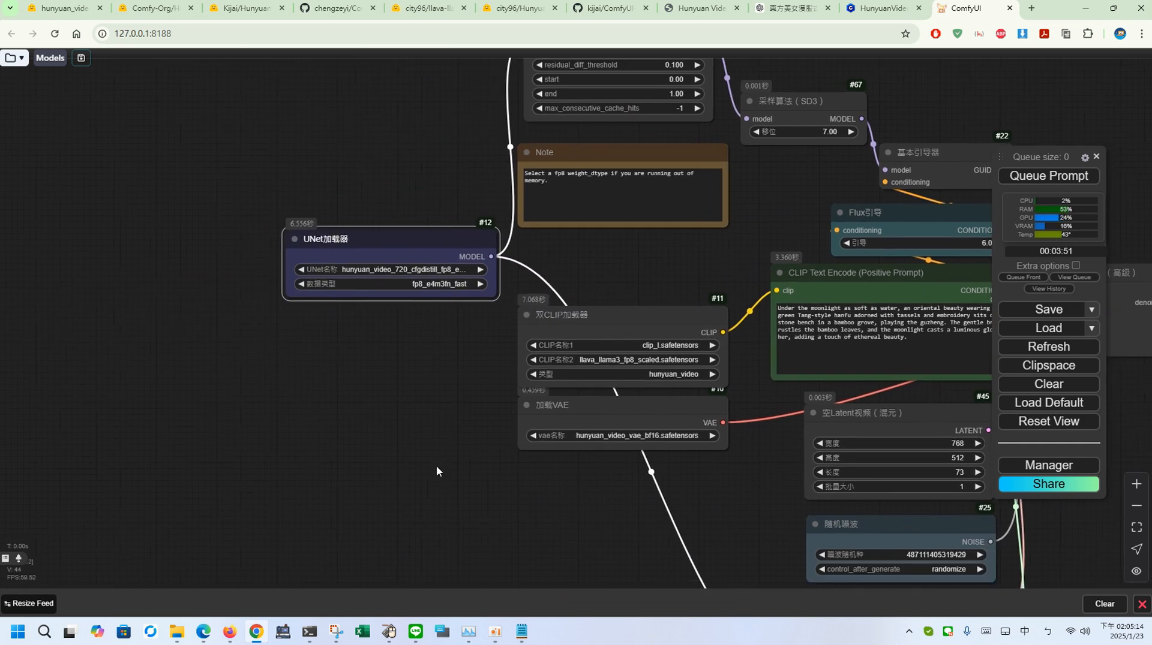
drag(593, 413, 303, 473)
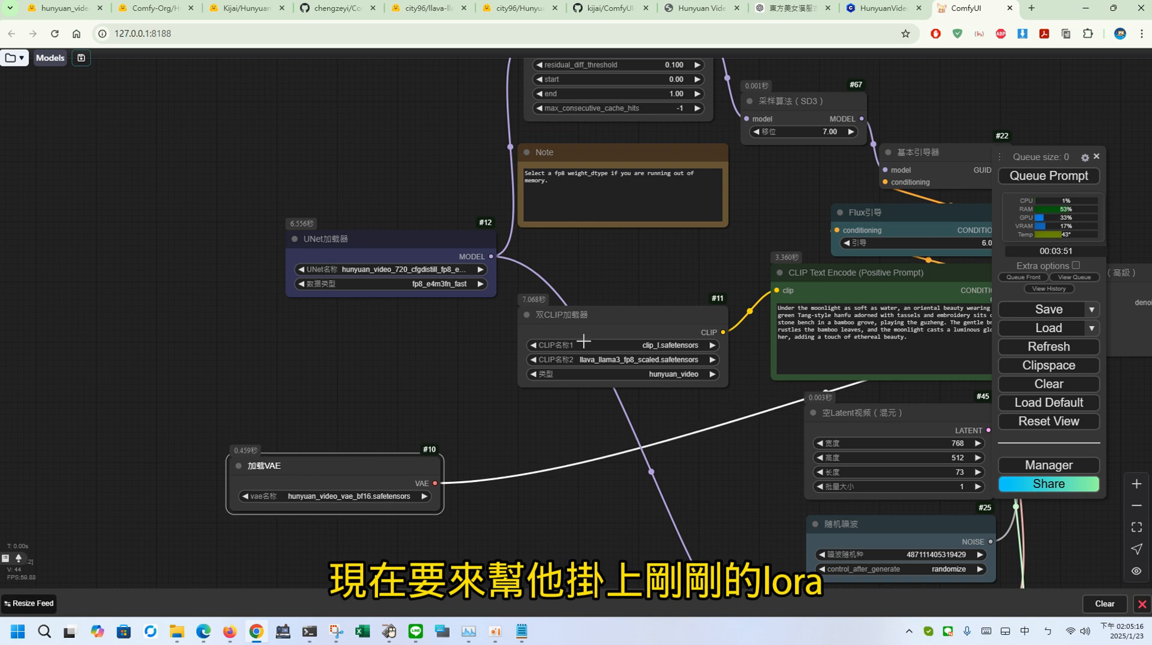
drag(629, 319, 226, 345)
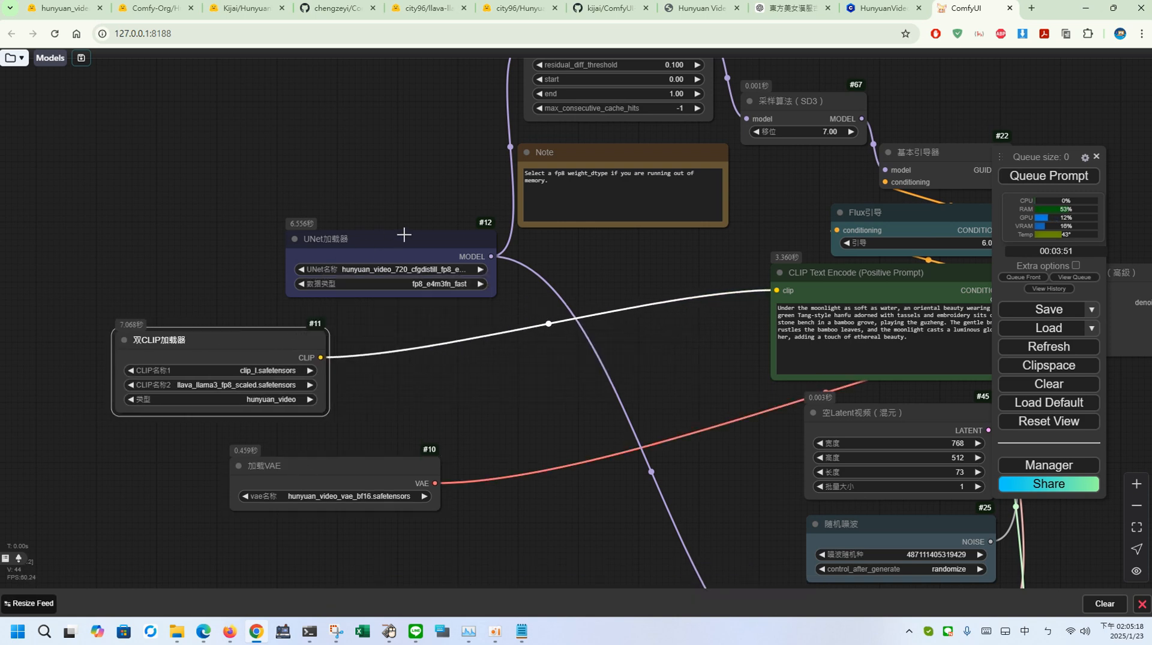
drag(404, 235, 323, 235)
drag(253, 230, 173, 230)
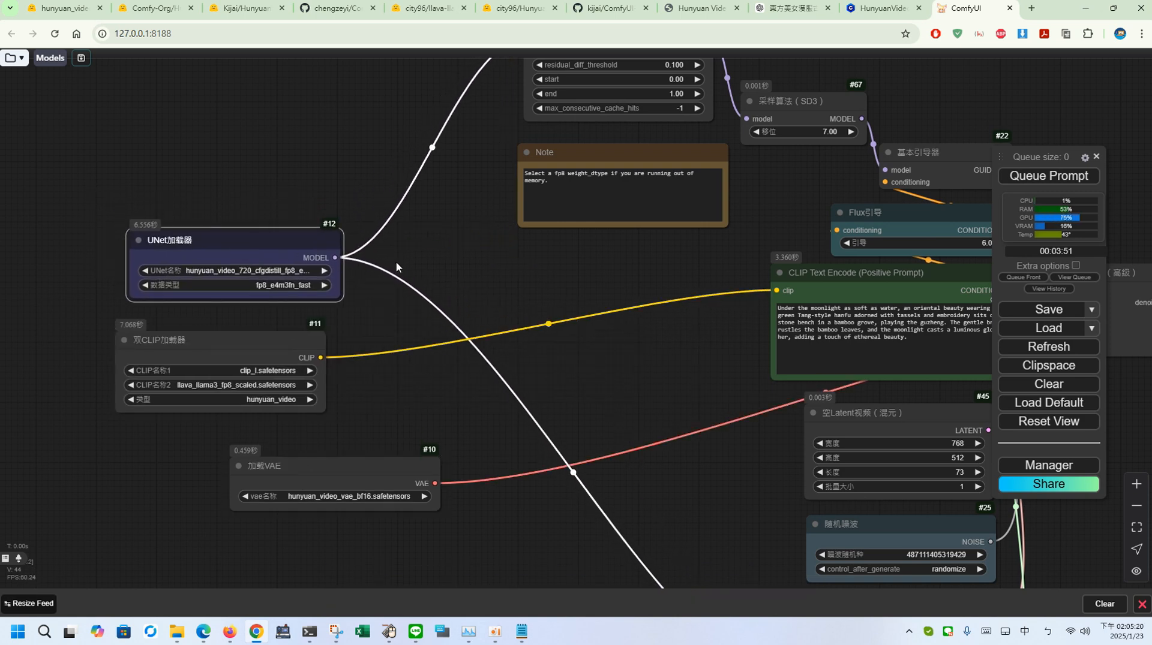
Step: Add a LoraLoader node from the UNet loader's MODEL output and place it beside the UNet loader
drag(335, 258, 464, 251)
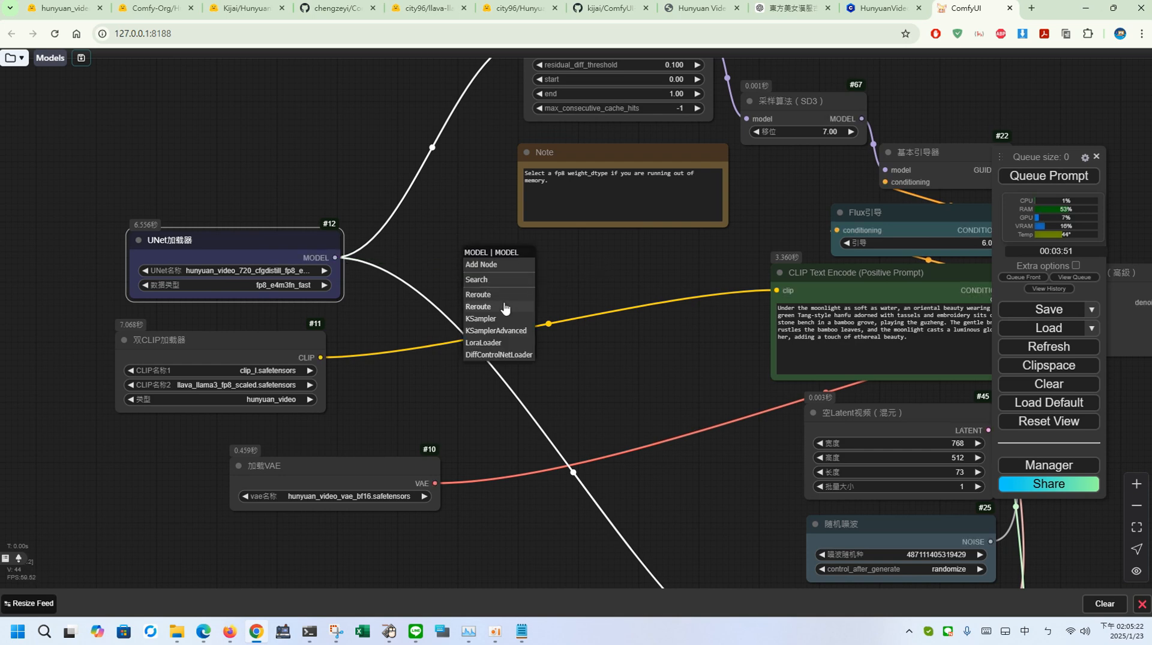
click(485, 343)
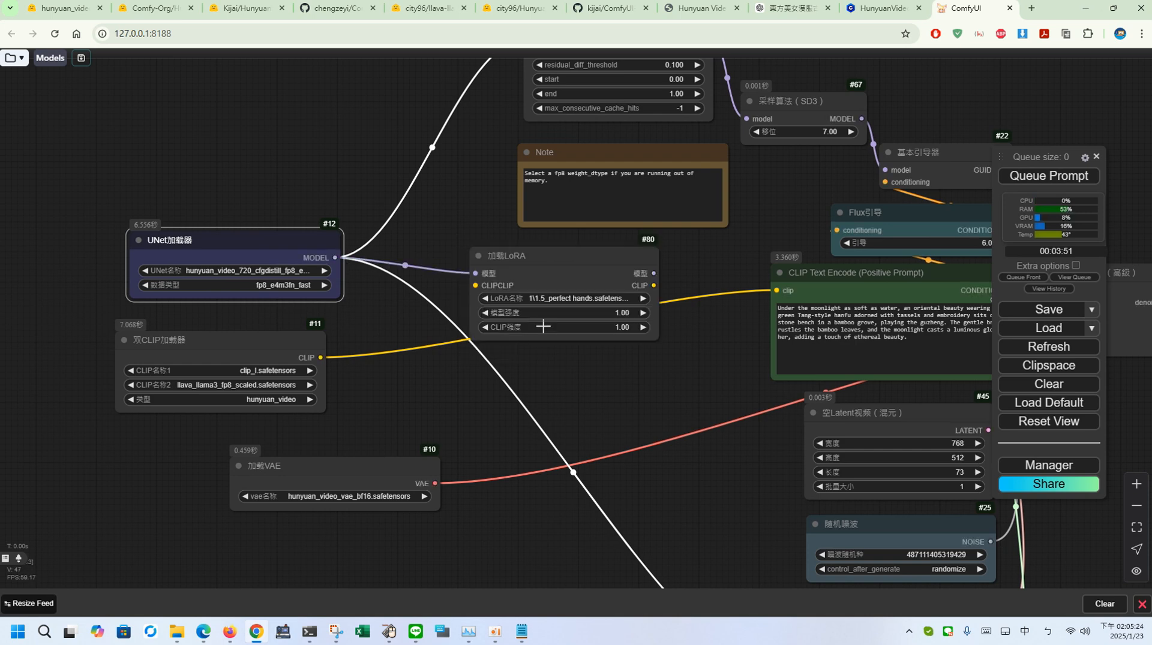
drag(608, 275, 493, 263)
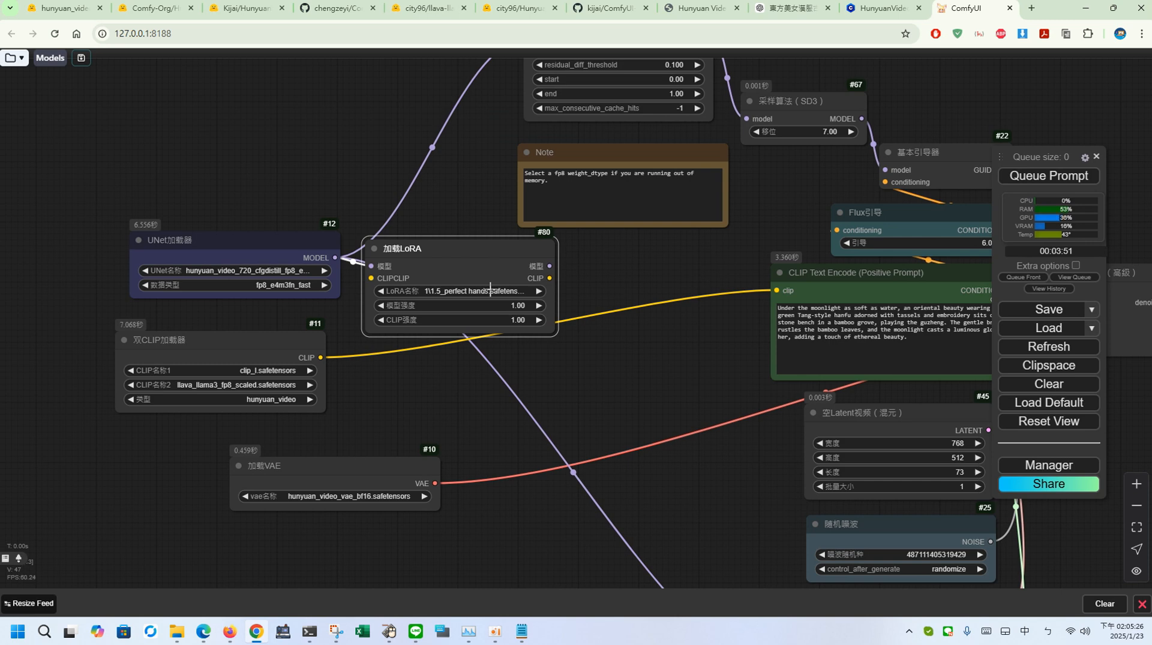
Step: Filter the LoRA list for "hy" and select hyvideo_FastVideo_LoRA-fp8.safetensors in the LoRA loader
click(490, 290)
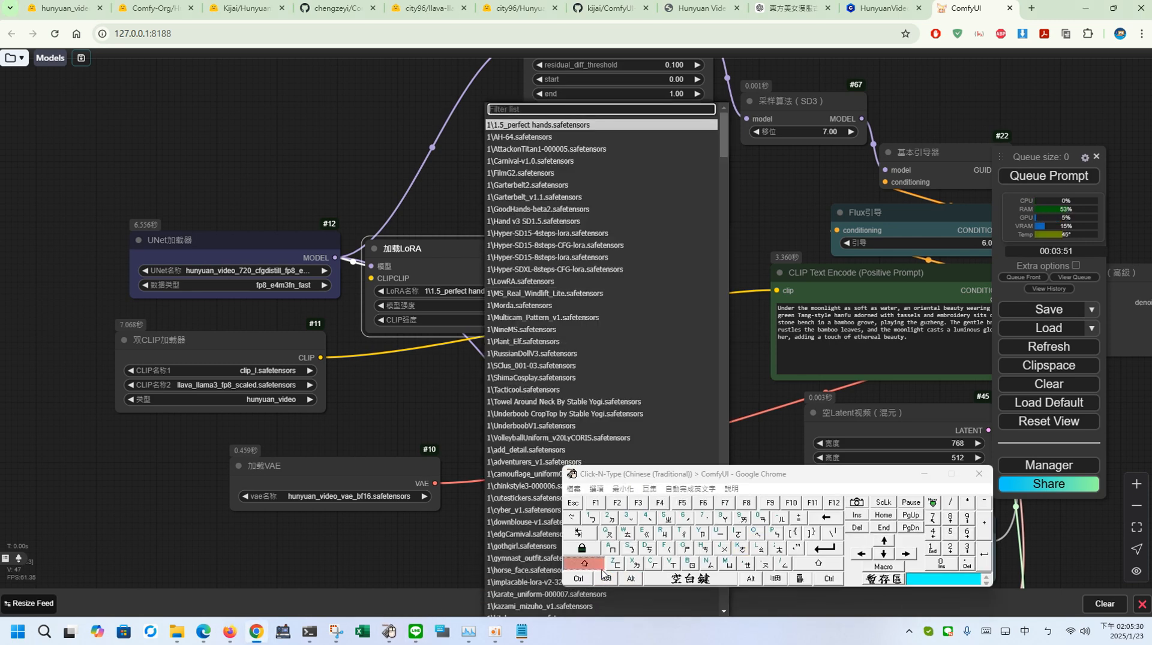
click(702, 533)
click(702, 534)
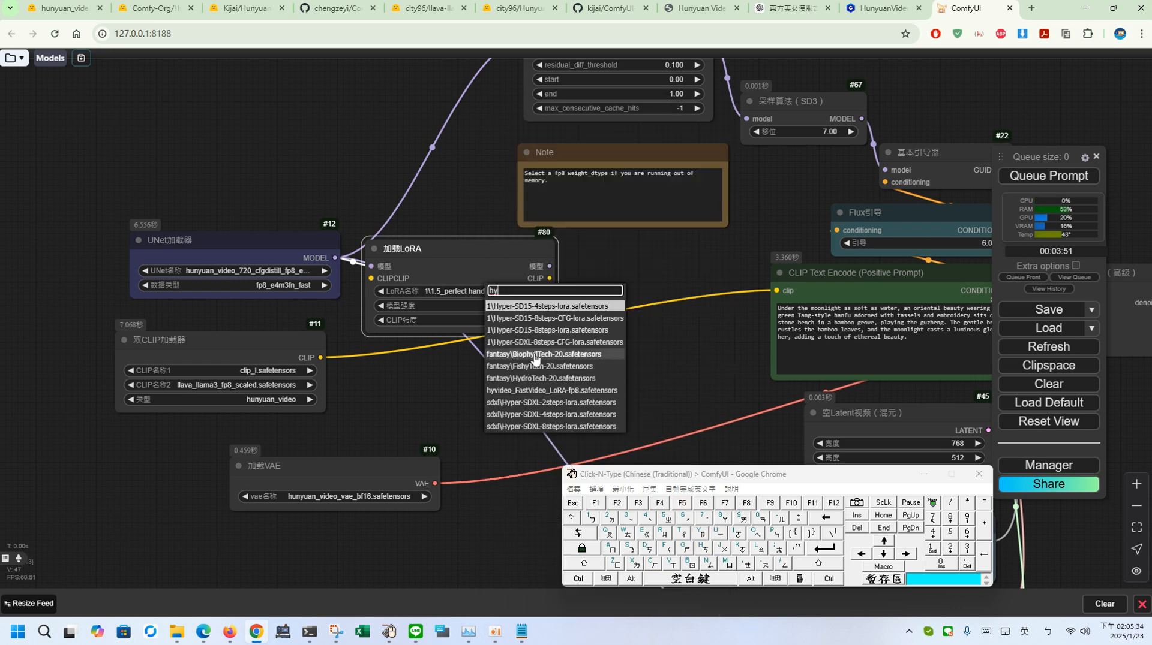
click(531, 390)
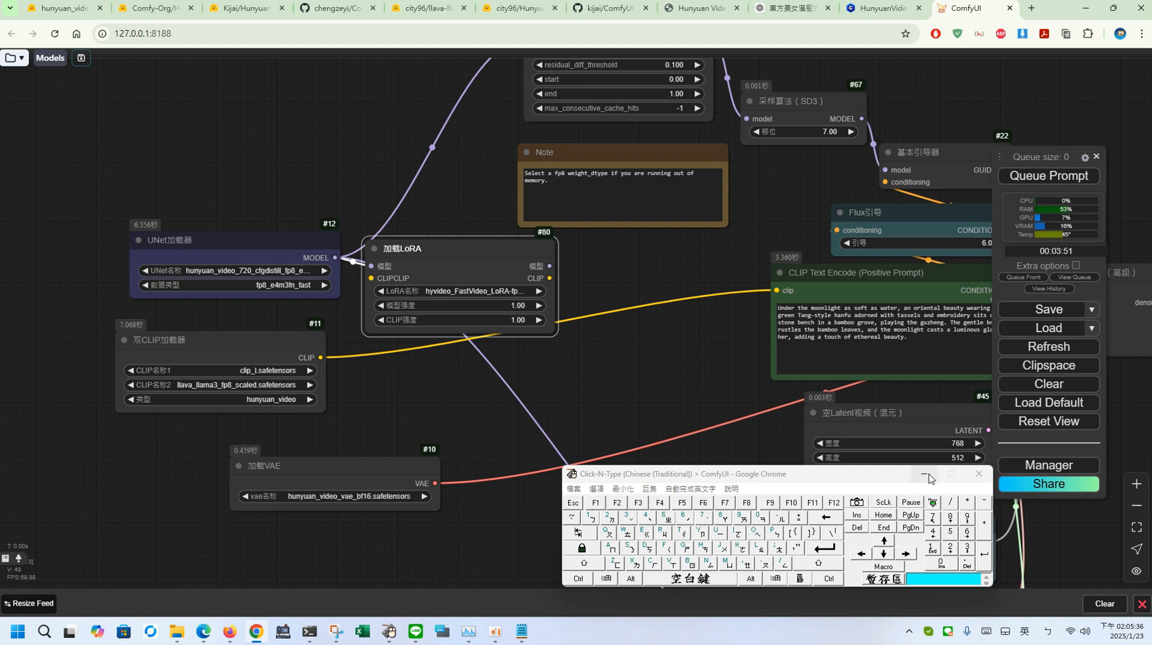
click(926, 476)
Step: Connect the LoRA loader's model output to the model inputs of Apply First Block Cache and the basic scheduler
scroll(681, 402, up, 3)
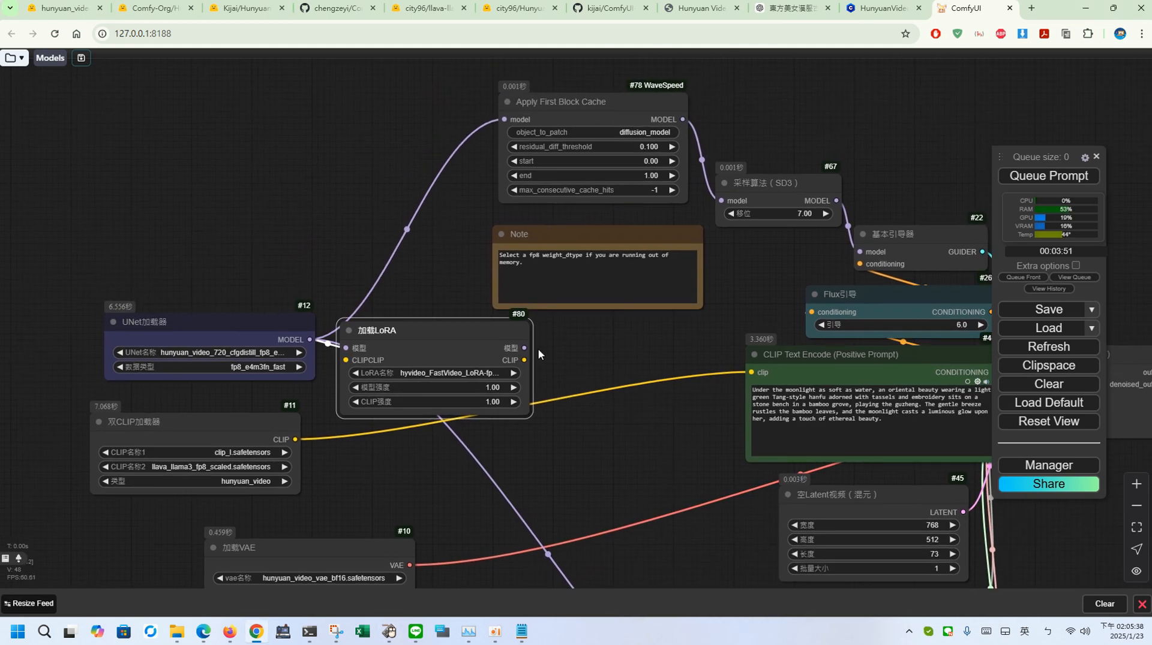
drag(527, 348, 504, 120)
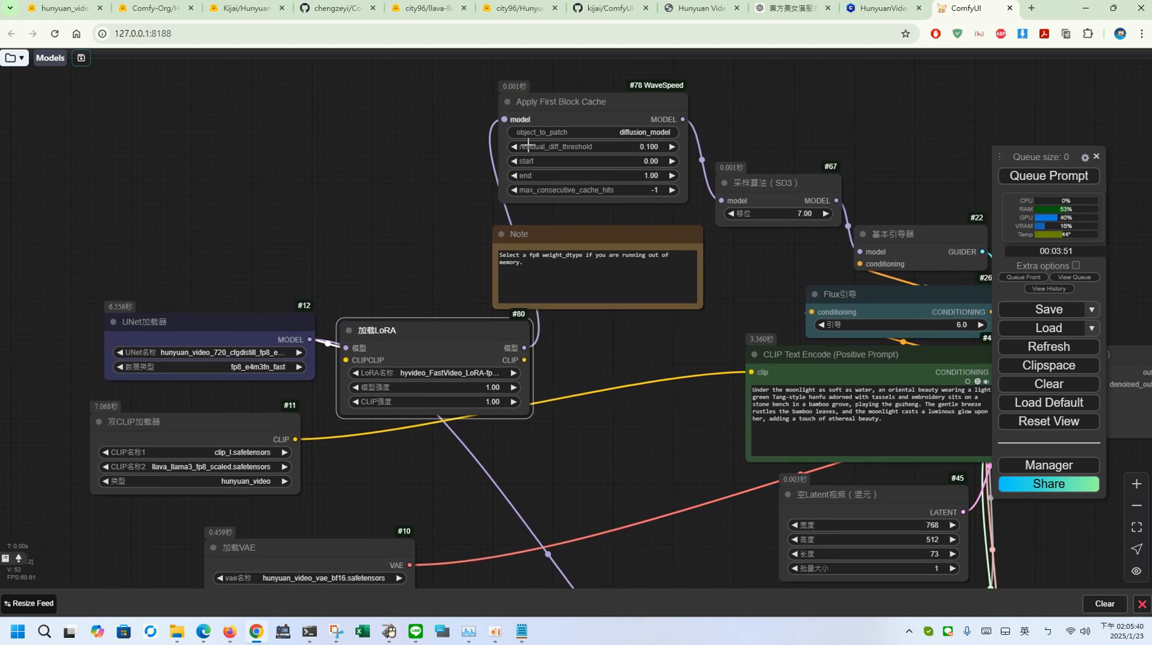
drag(666, 424, 591, 239)
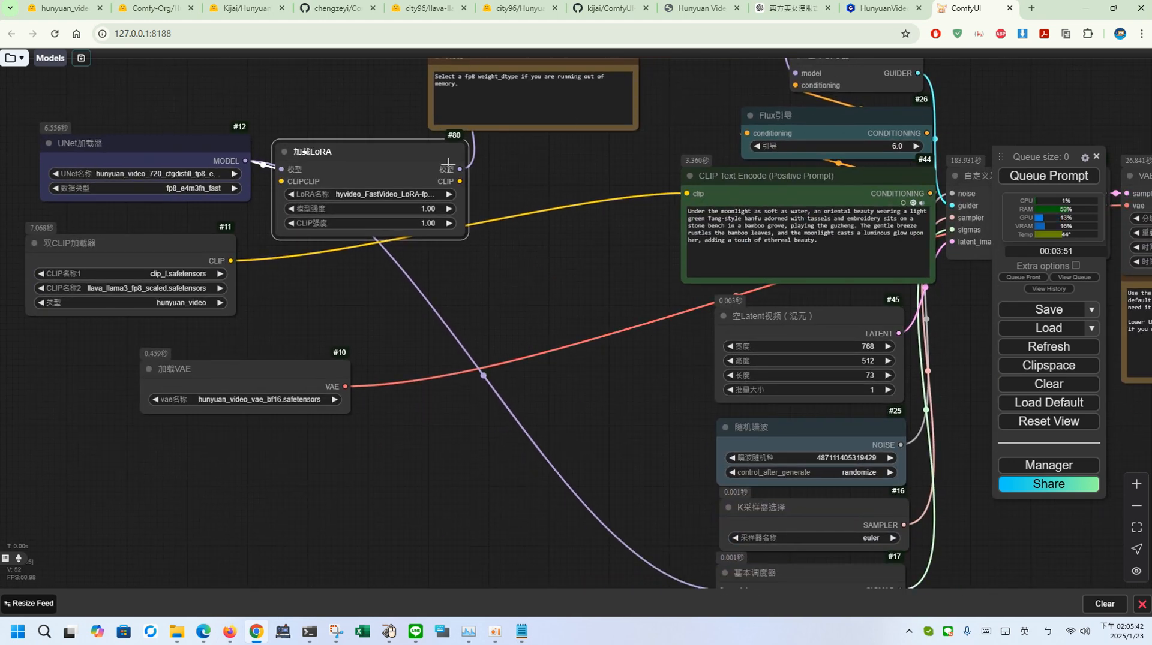
drag(459, 169, 720, 587)
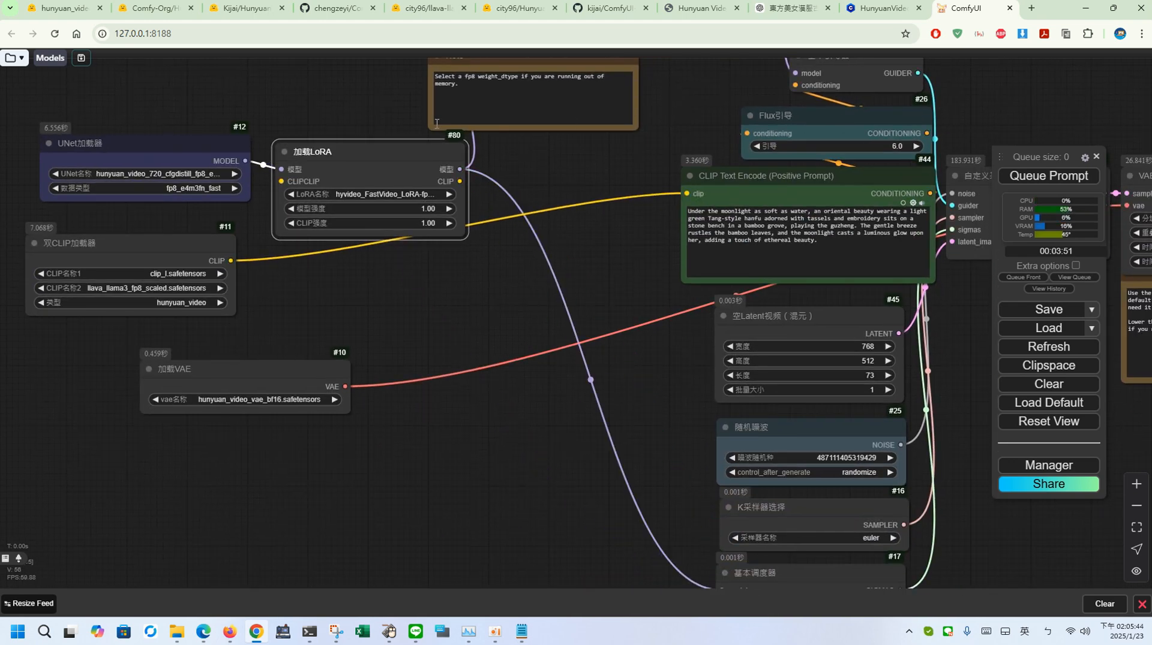
Step: Reposition the LoRA loader and the UNet loader so that the links between the nodes are clearly visible
drag(420, 146, 496, 227)
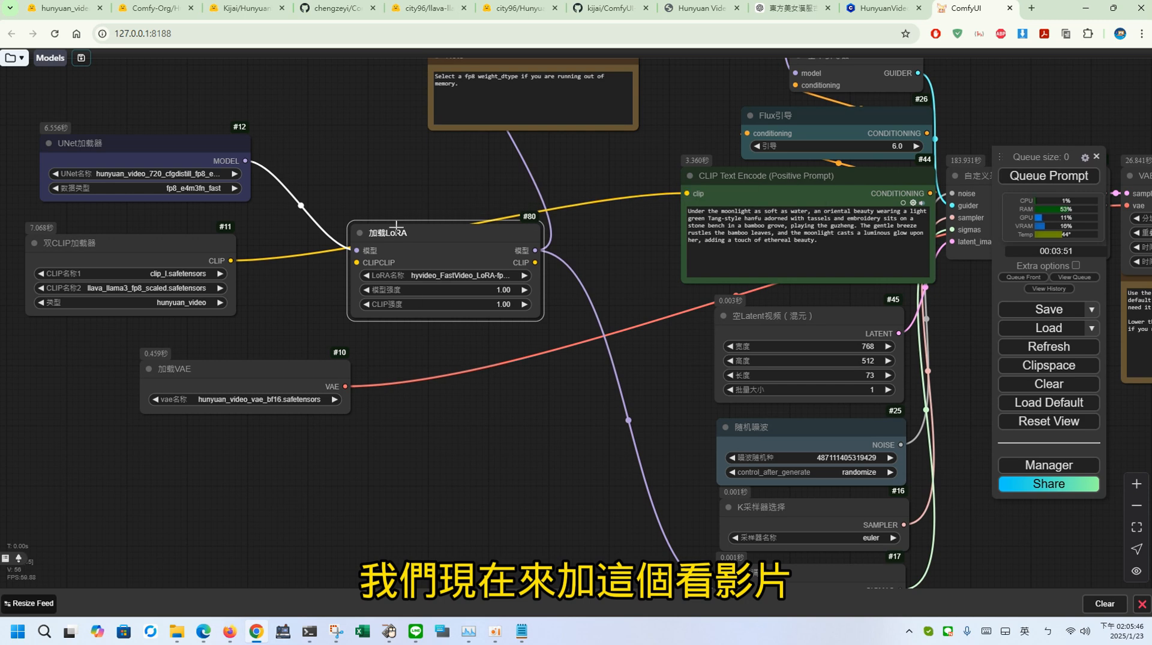
drag(614, 443, 578, 334)
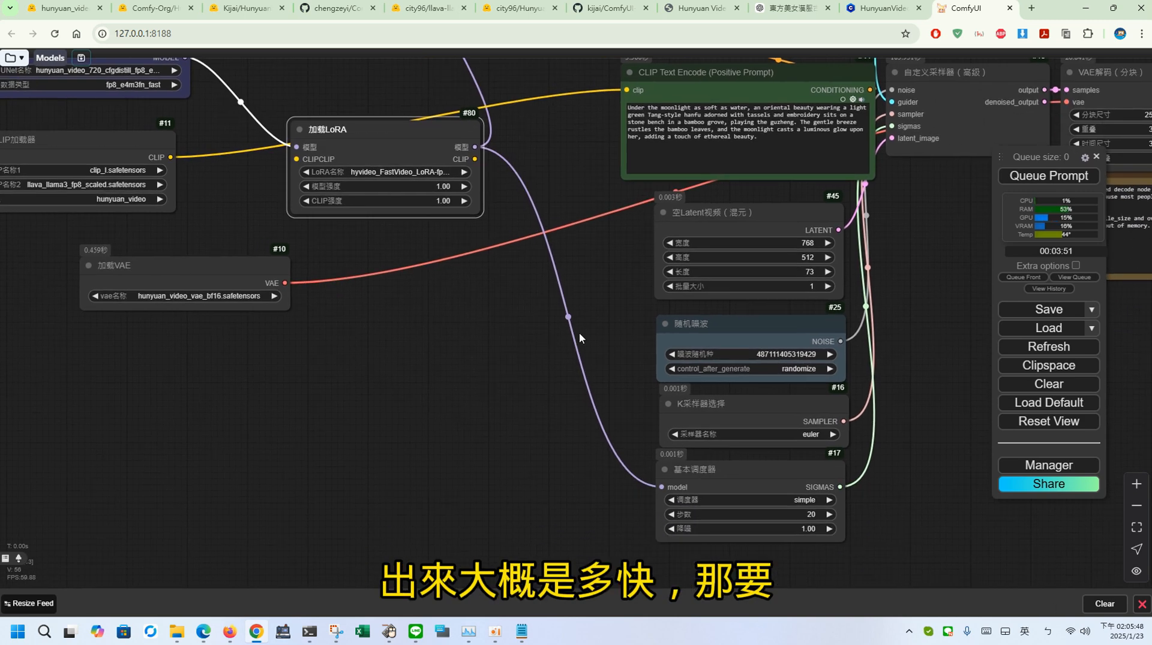
drag(491, 313, 666, 454)
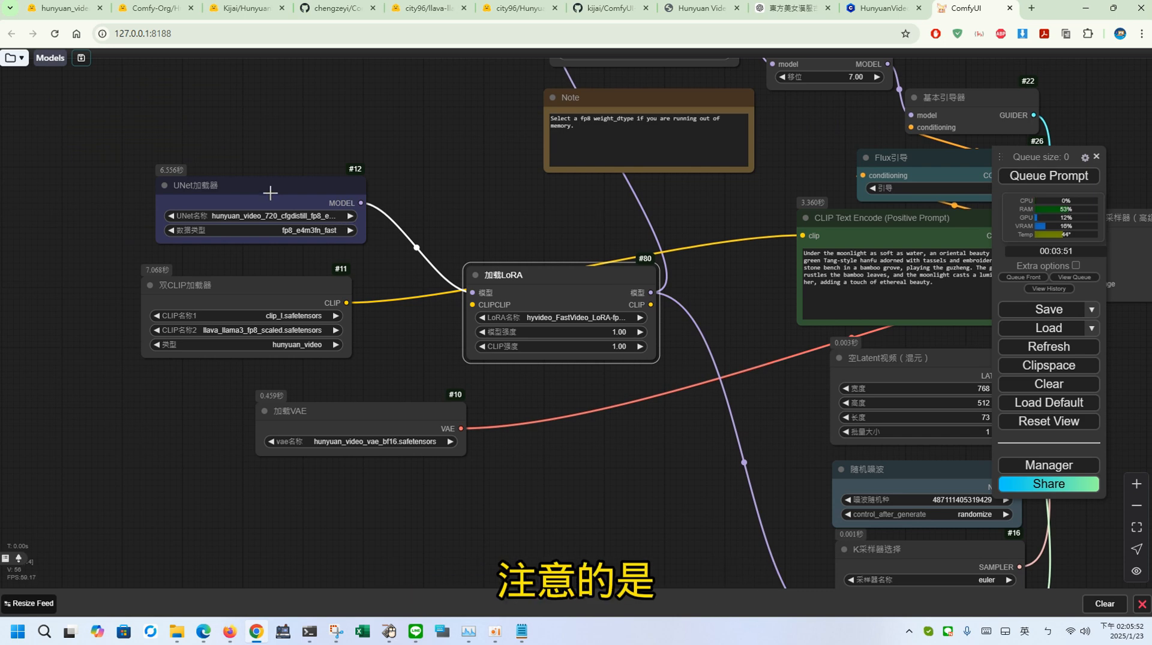
drag(270, 193, 311, 176)
drag(471, 178, 473, 242)
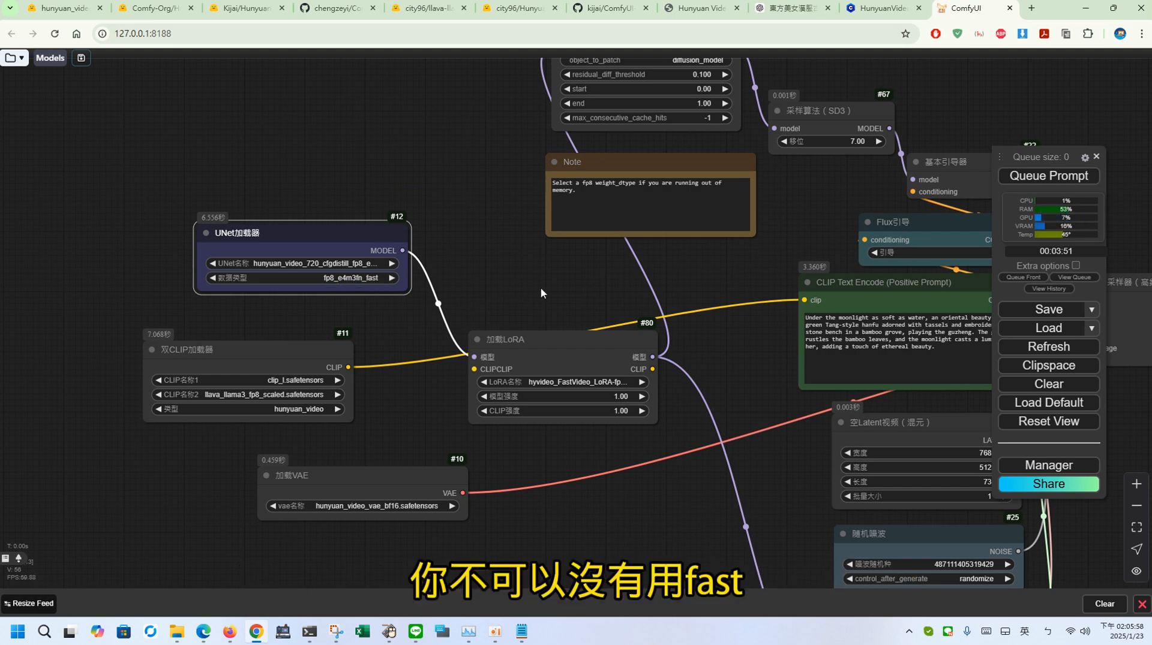
Step: Try to queue the prompt with only the LoRA loader's model link connected, and dismiss the error dialog
drag(541, 292, 235, 235)
drag(793, 443, 541, 441)
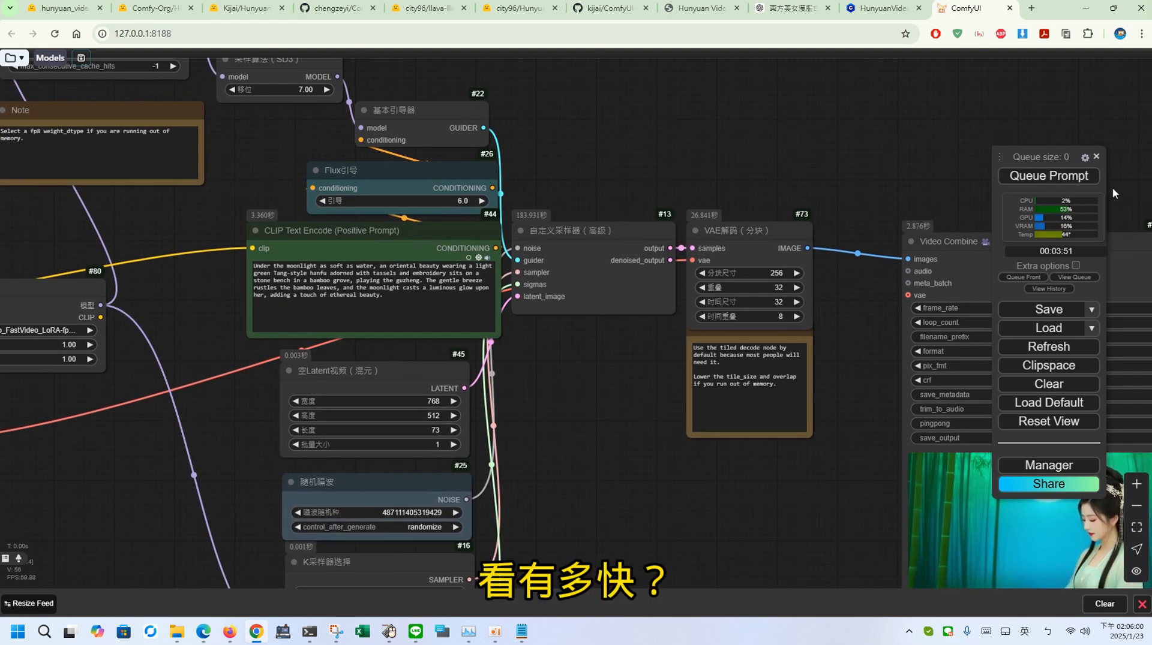
click(1049, 176)
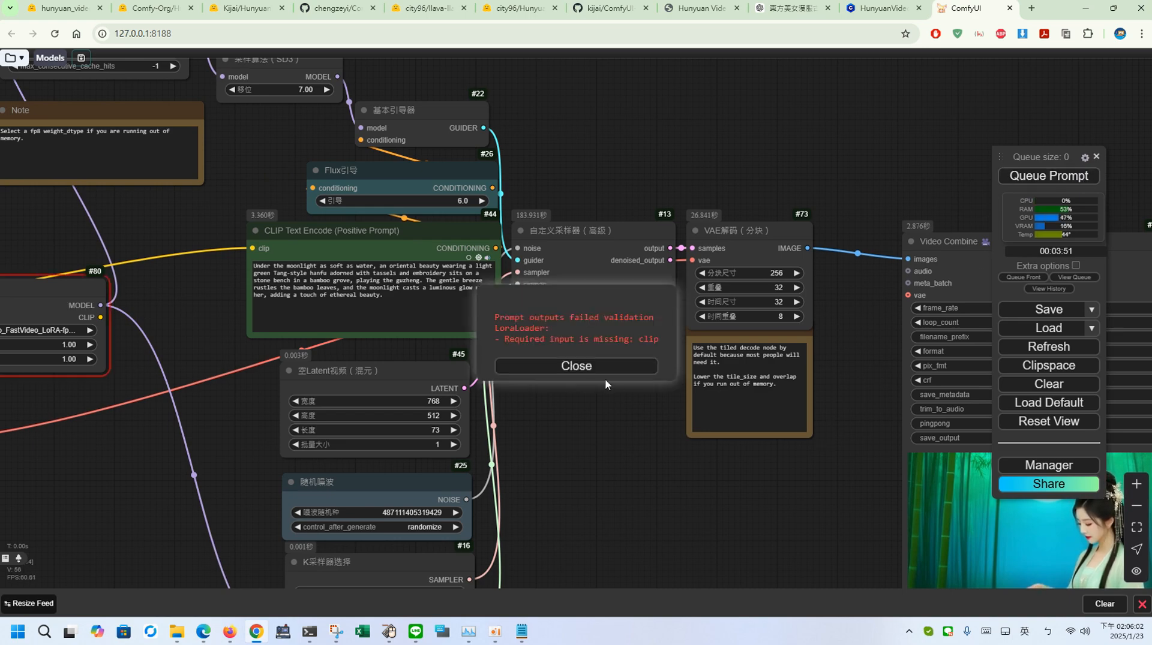
click(593, 369)
Step: Route the dual CLIP loader's output through the LoRA loader to the positive prompt's CLIP Text Encode node, and queue the prompt
drag(708, 395, 1150, 370)
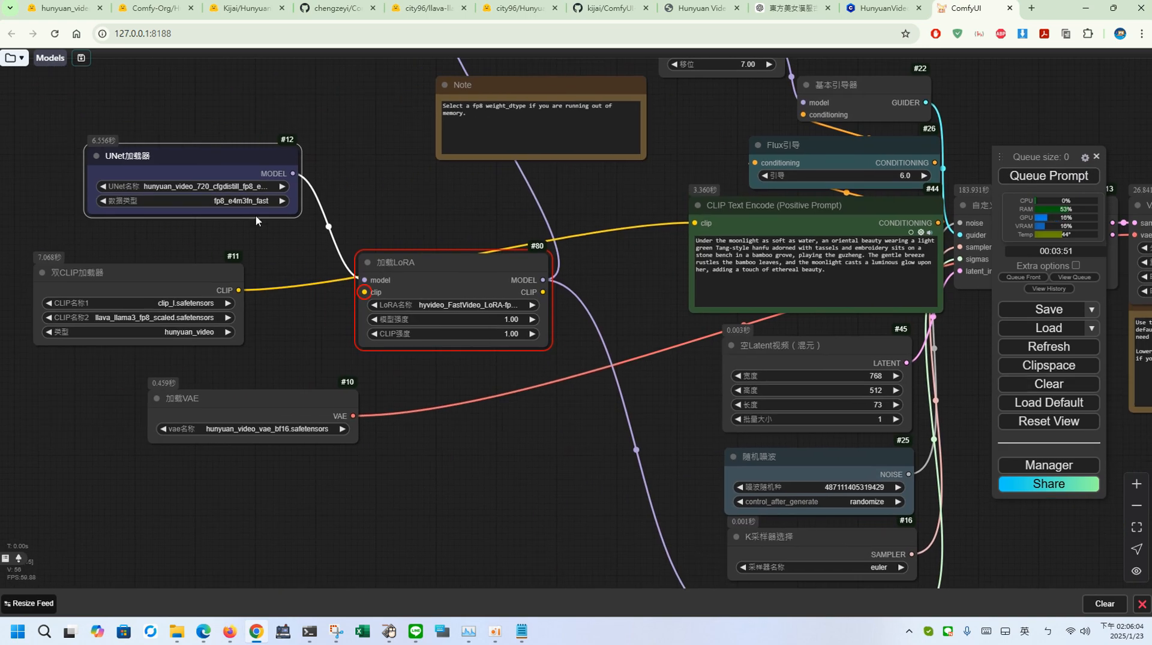
drag(238, 290, 366, 293)
drag(543, 293, 695, 223)
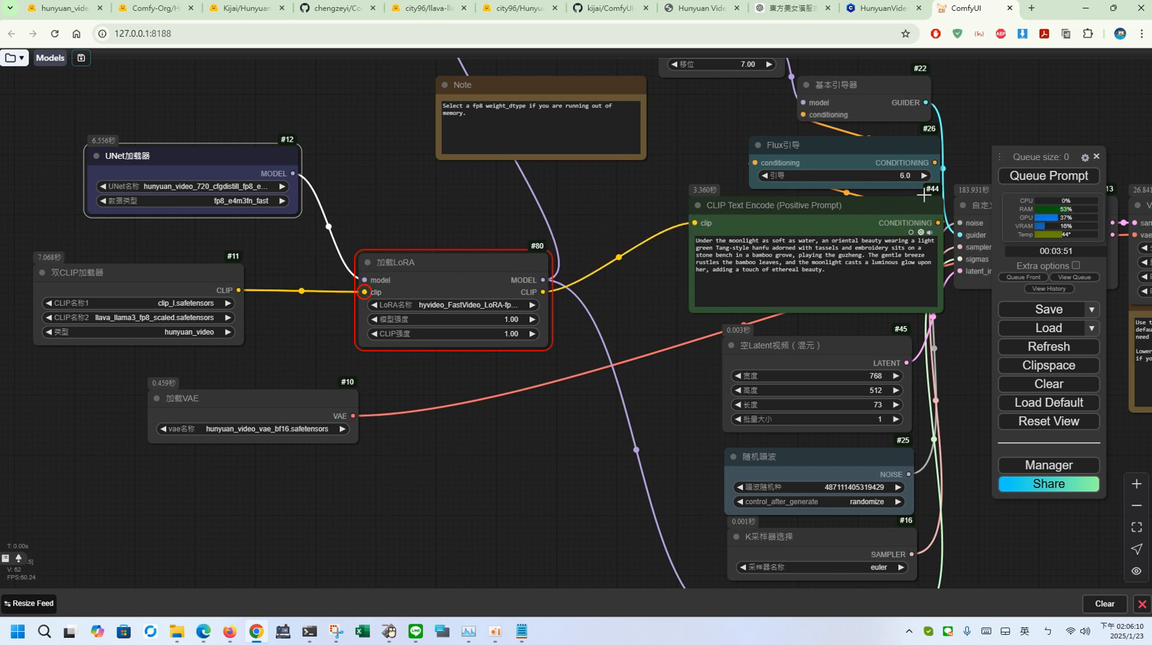
click(1049, 175)
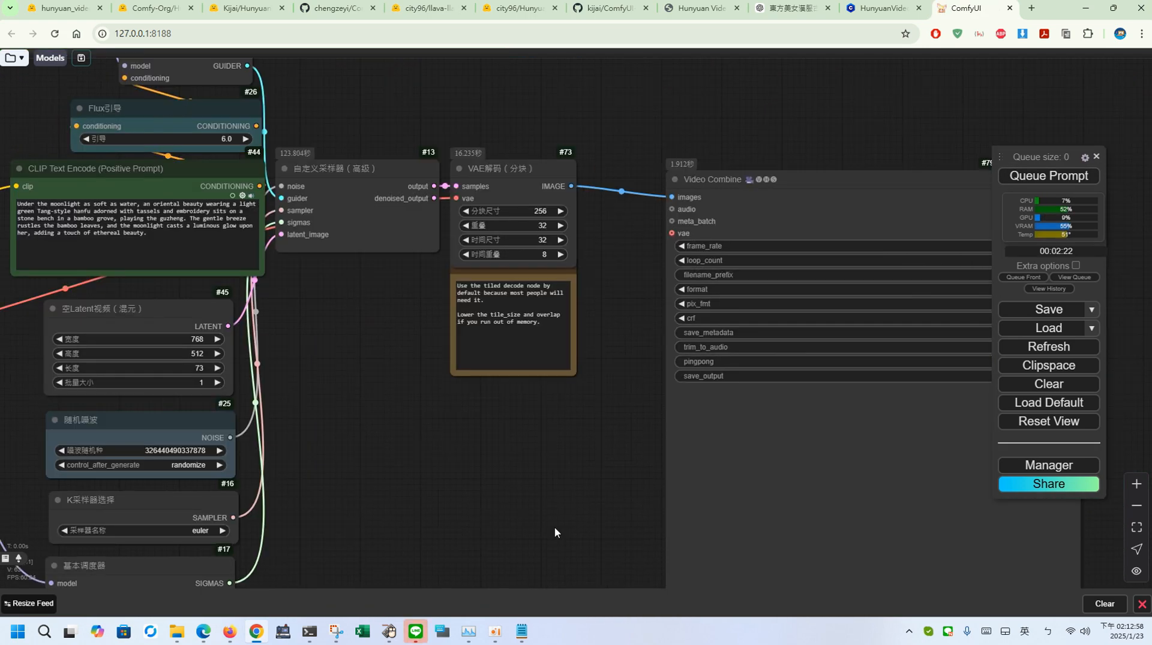
Step: Check the prompt execution time in the console against the basic scheduler's step count and the LoRA loader settings
drag(550, 516, 520, 458)
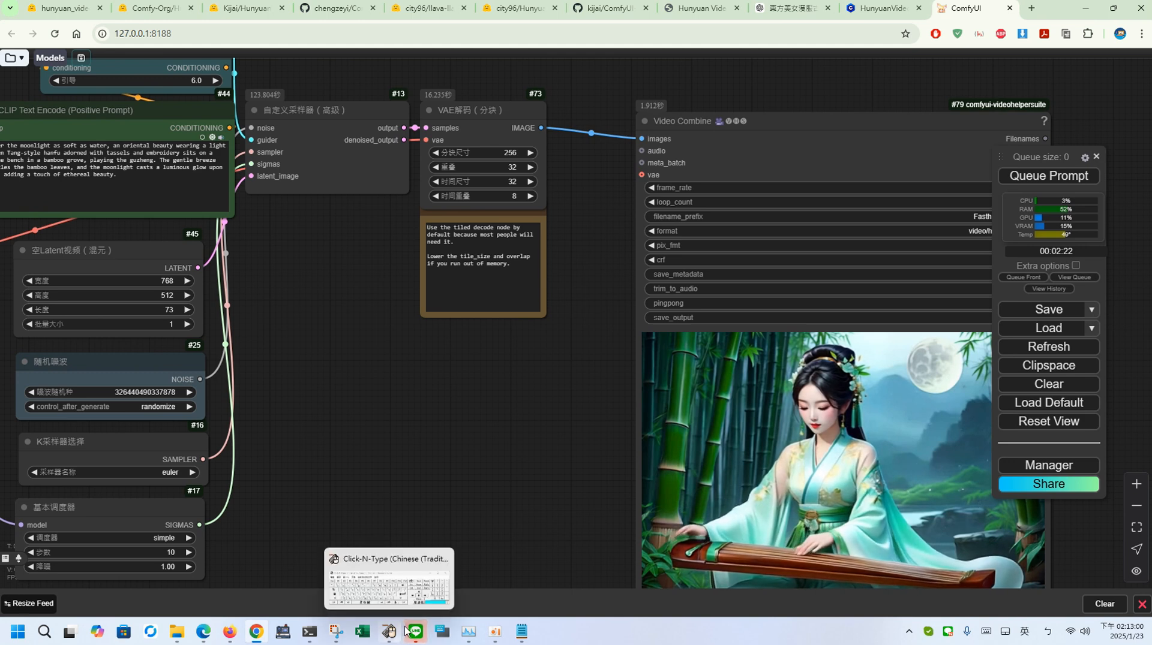
click(309, 633)
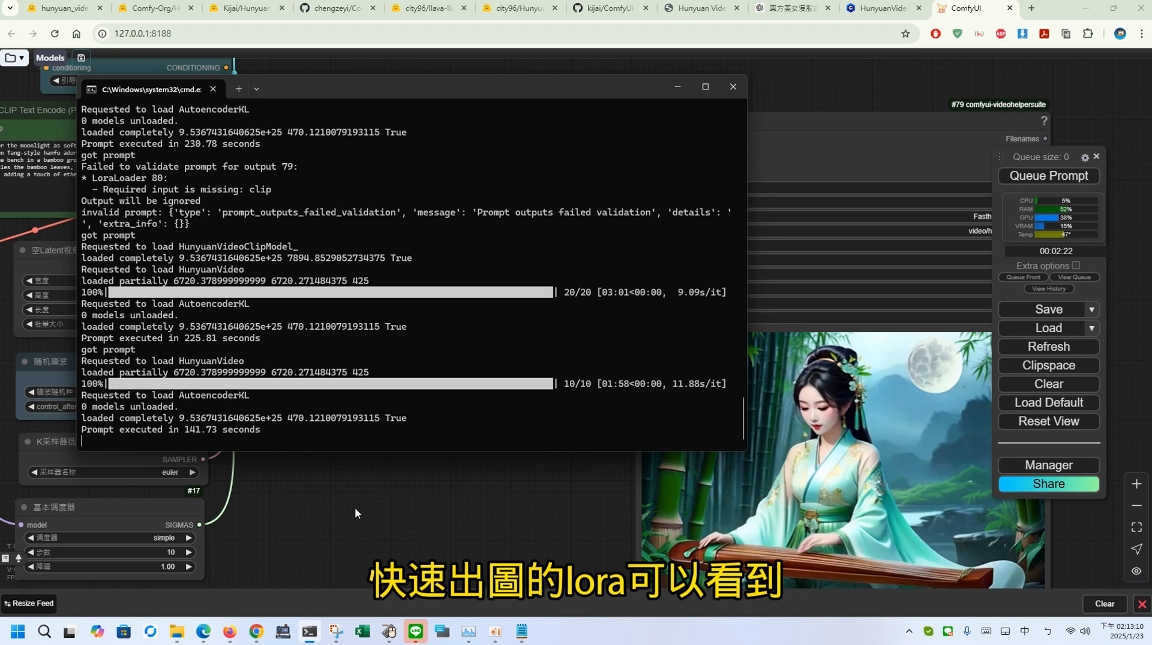
drag(363, 506, 640, 439)
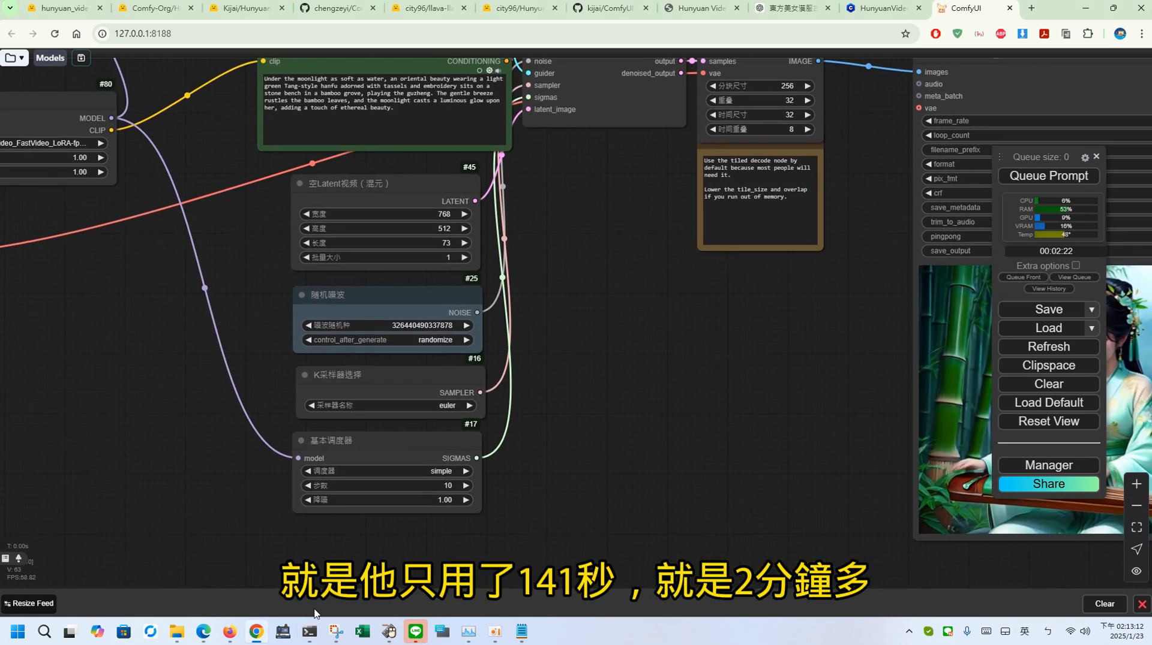
click(309, 631)
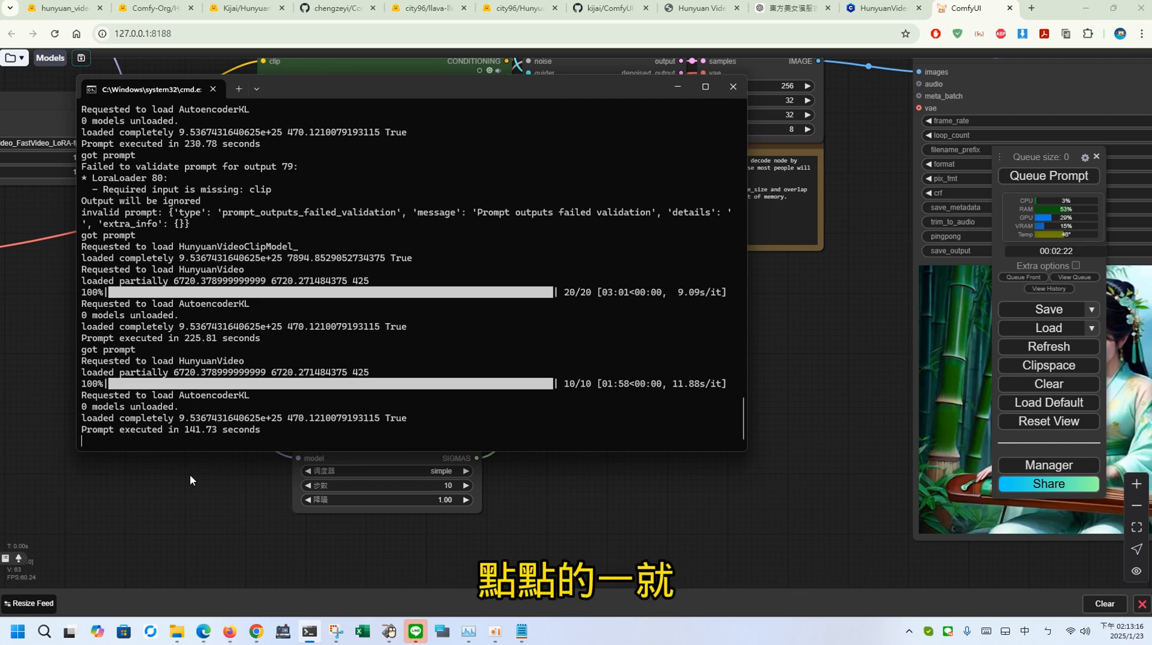
drag(186, 475, 493, 571)
drag(388, 419, 461, 553)
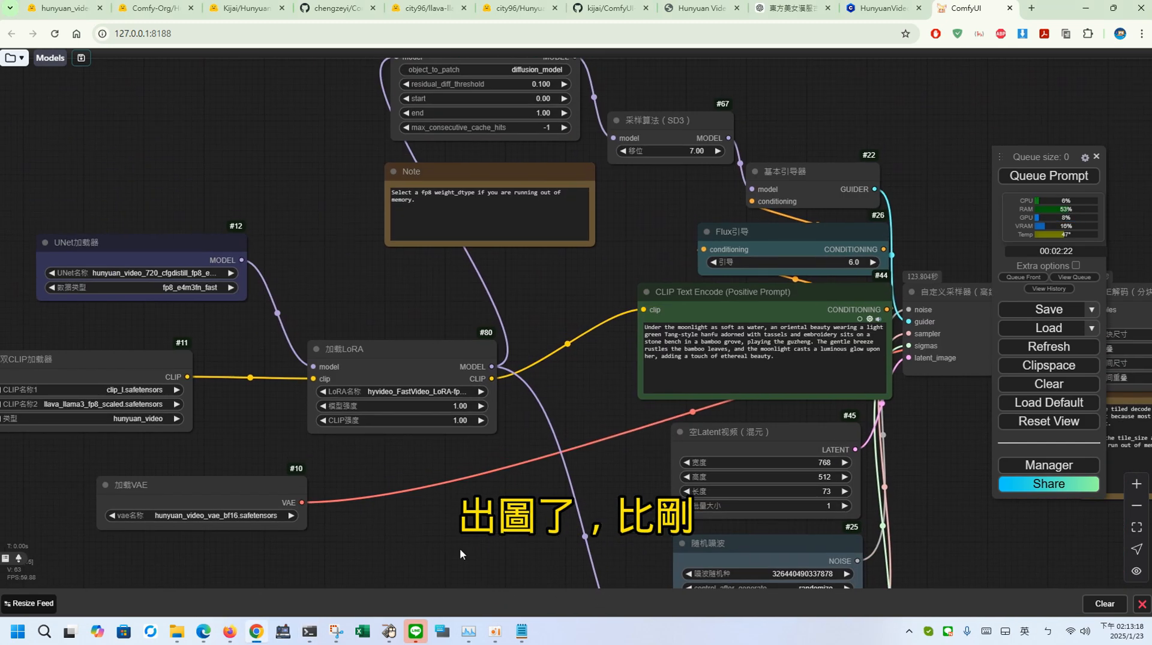
drag(519, 318, 427, 407)
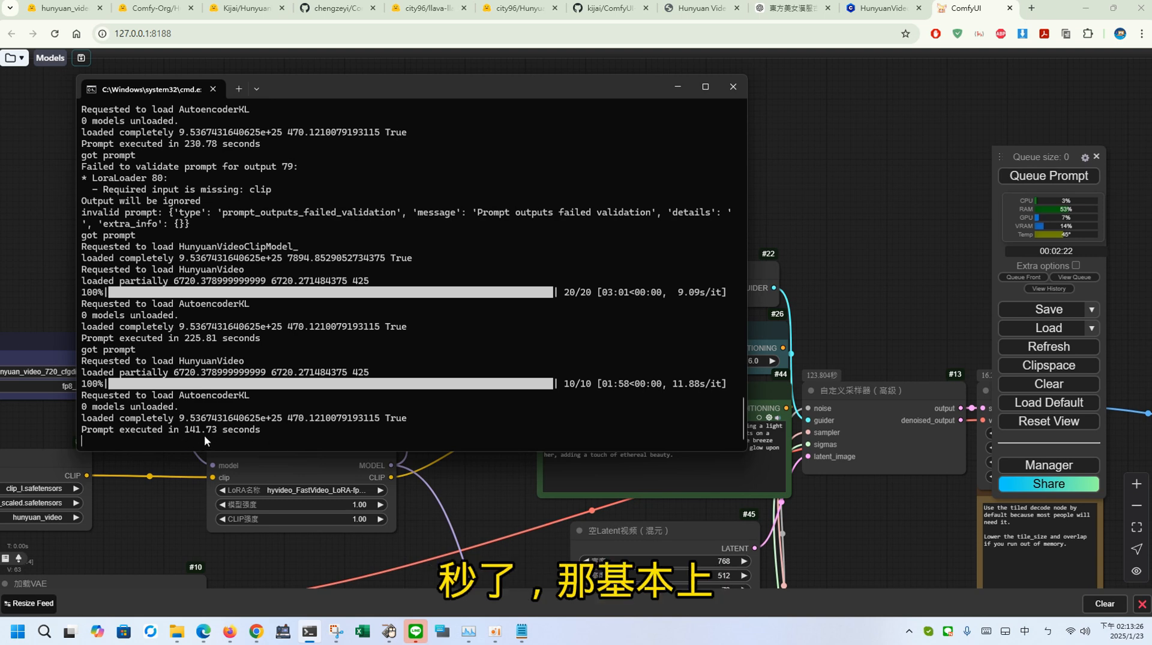
click(461, 475)
drag(462, 477, 588, 308)
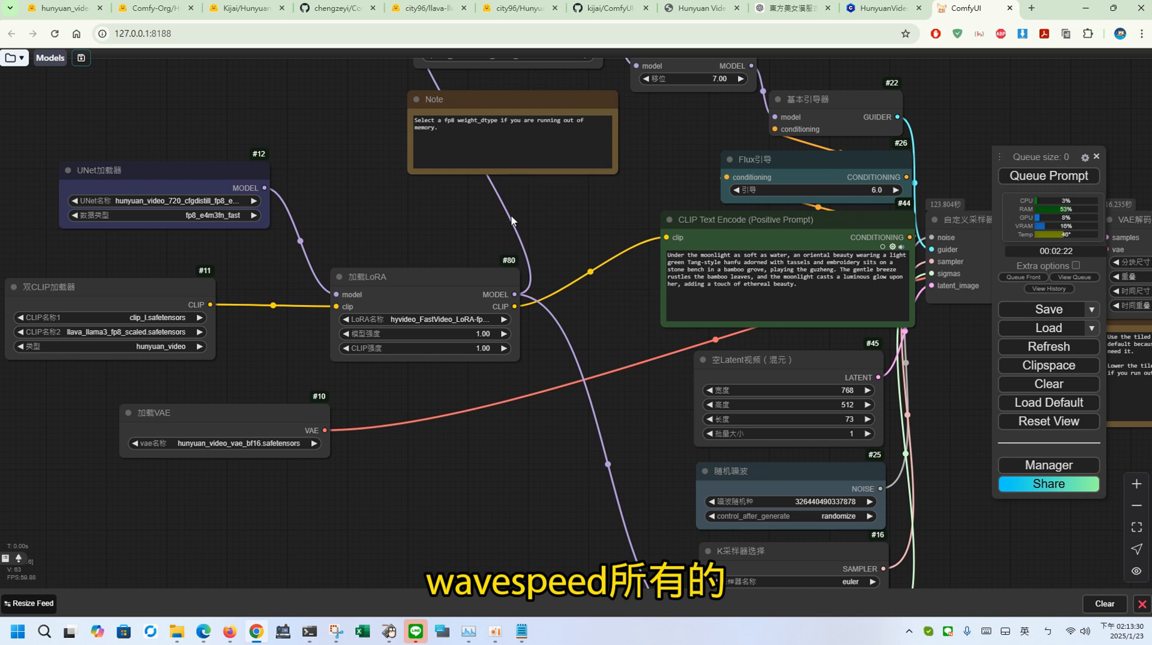
Step: Examine the Apply First Block Cache node, the LoRA loader and the sampling nodes of the accelerated workflow
drag(617, 471, 543, 558)
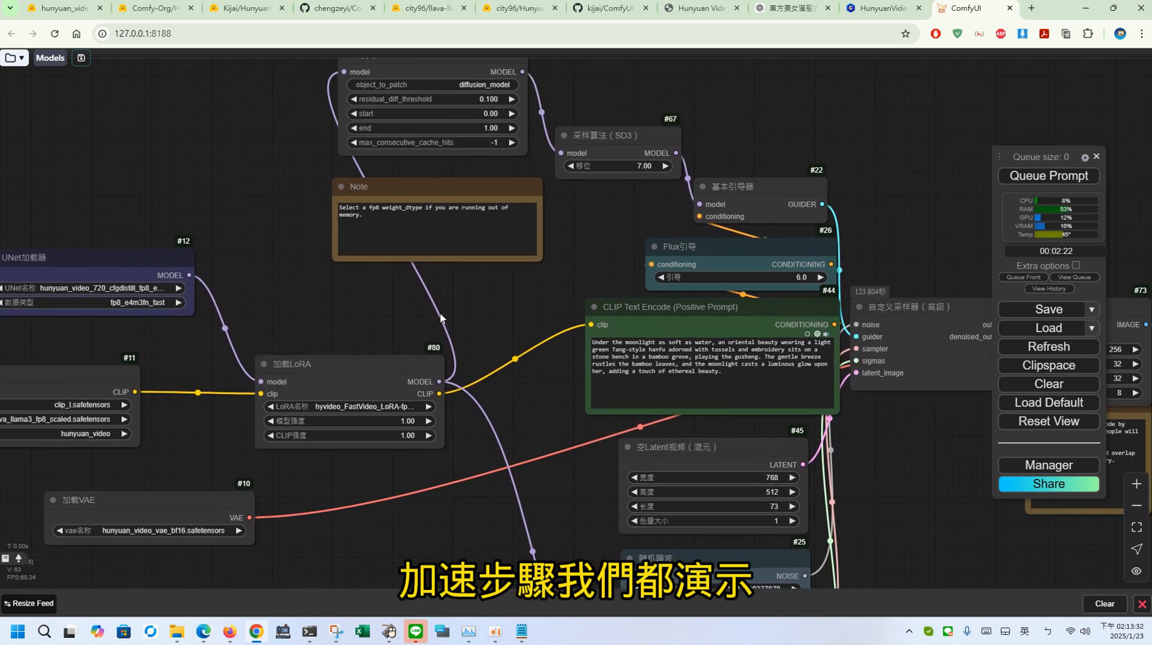
drag(489, 372, 235, 204)
drag(706, 418, 874, 490)
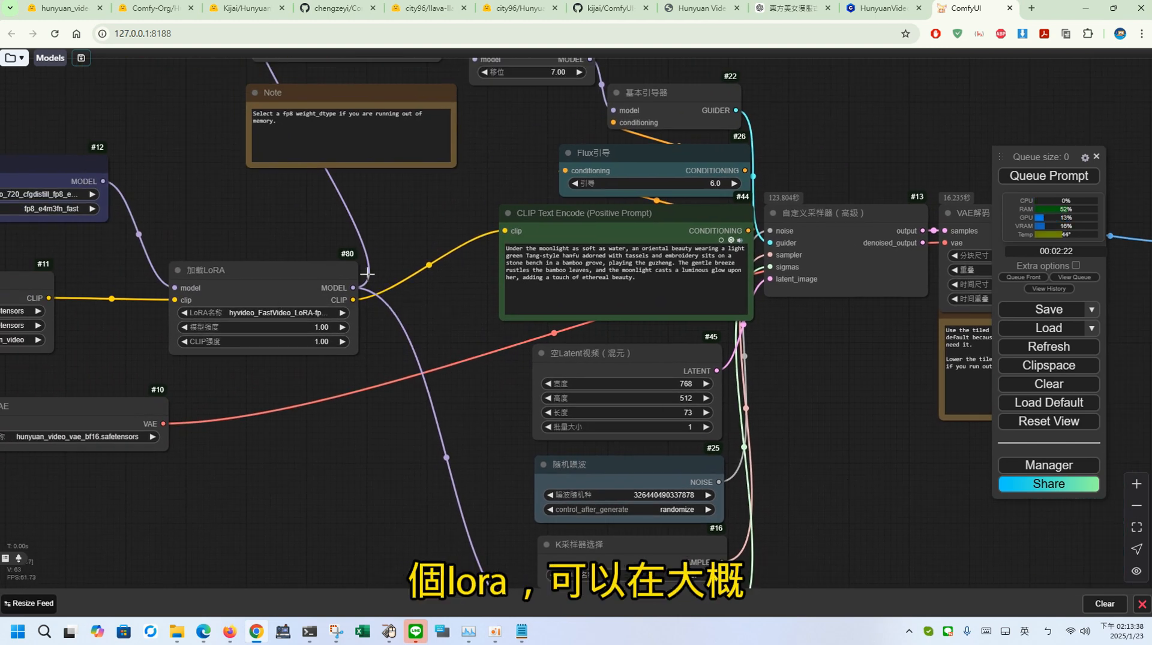
drag(402, 236, 538, 326)
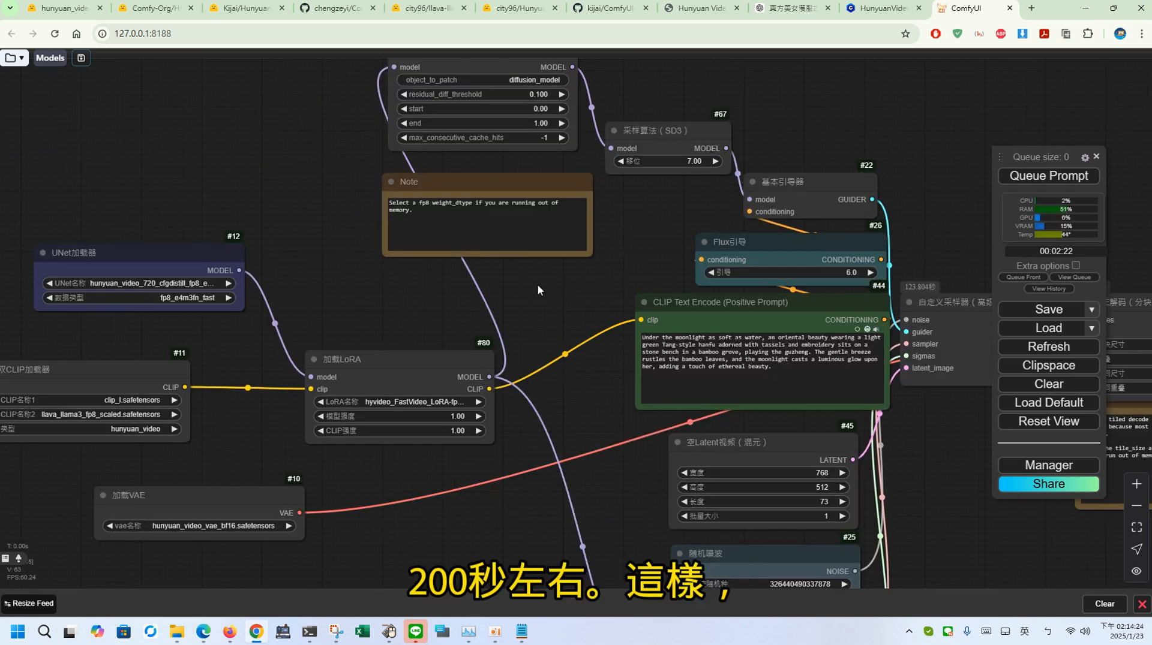
drag(536, 302, 463, 257)
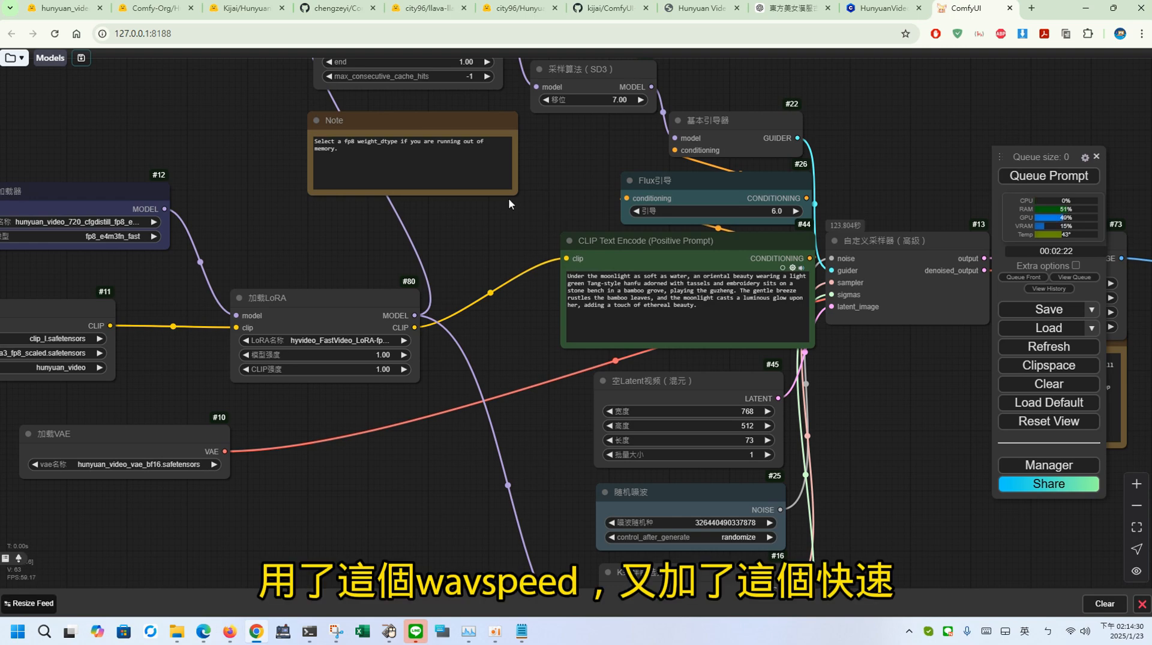
drag(503, 275, 486, 414)
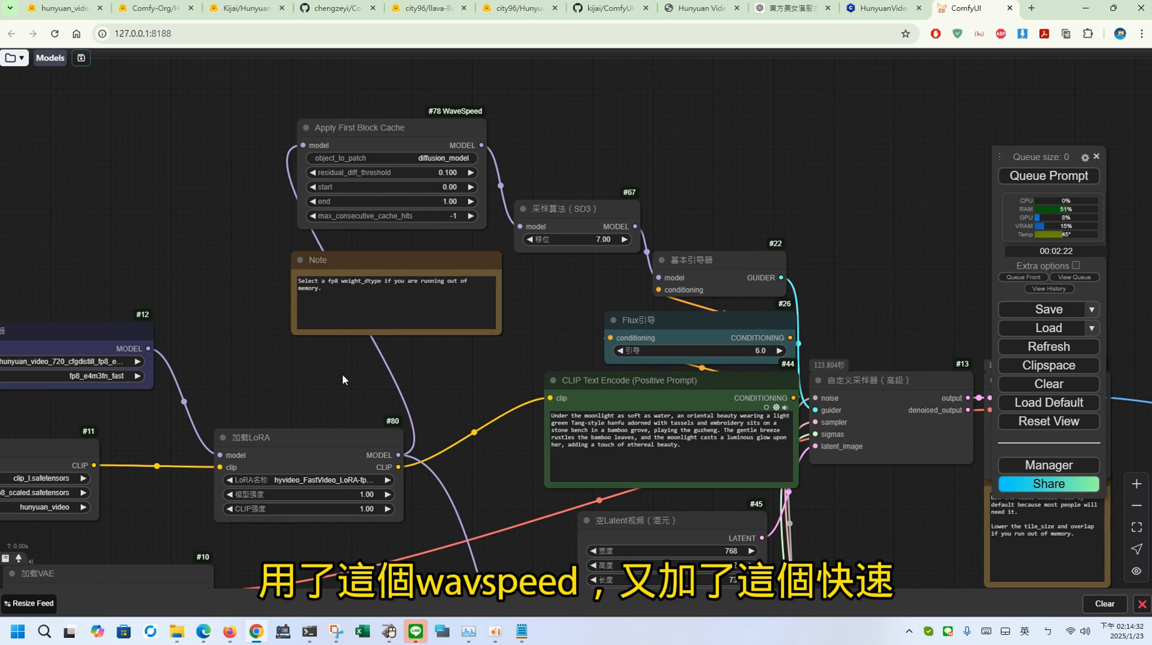
drag(404, 519, 282, 257)
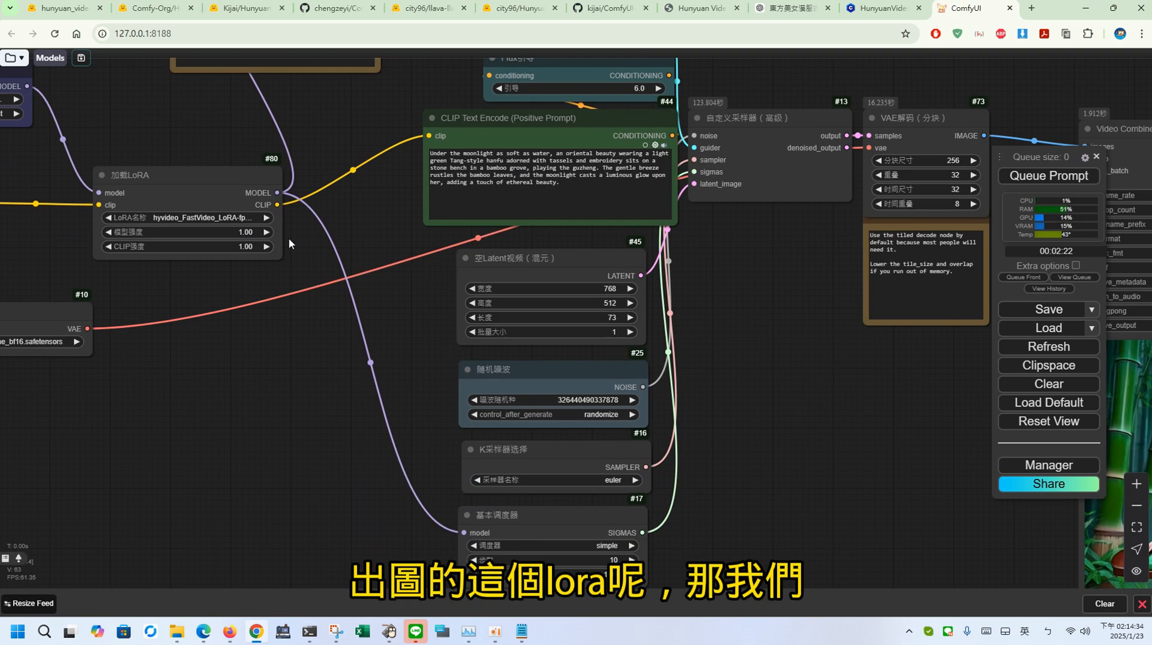
drag(728, 402, 580, 445)
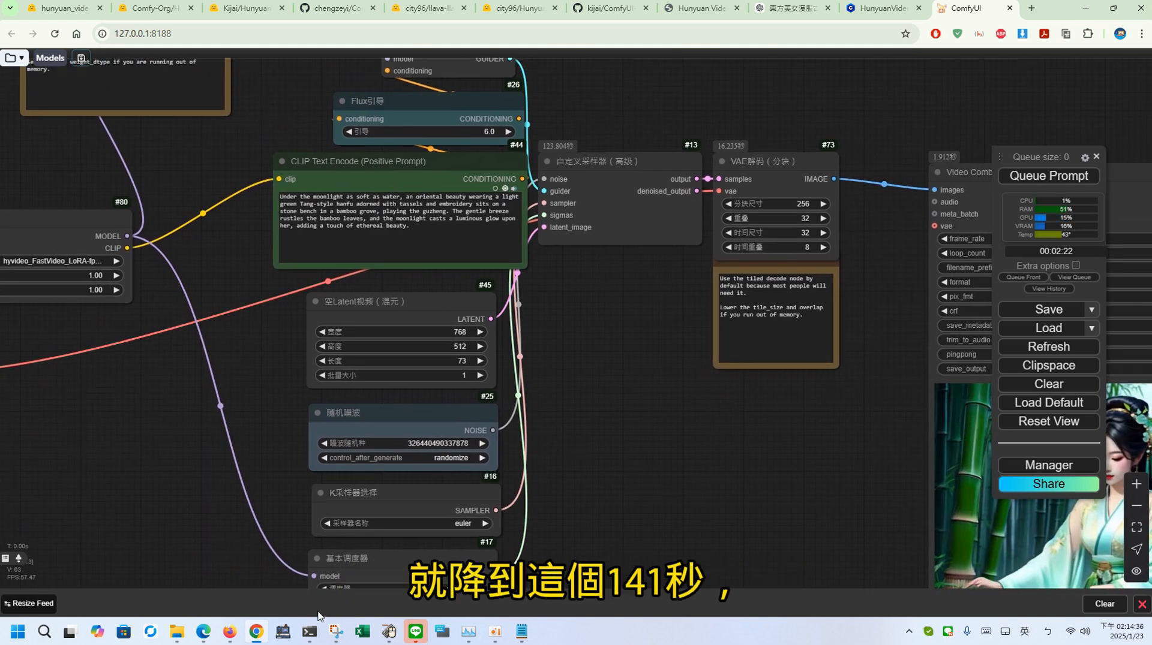
Step: Recheck the execution time in the console, and view the --reserve-vram 4 option of run_comfyui_1.bat in Notepad
click(309, 631)
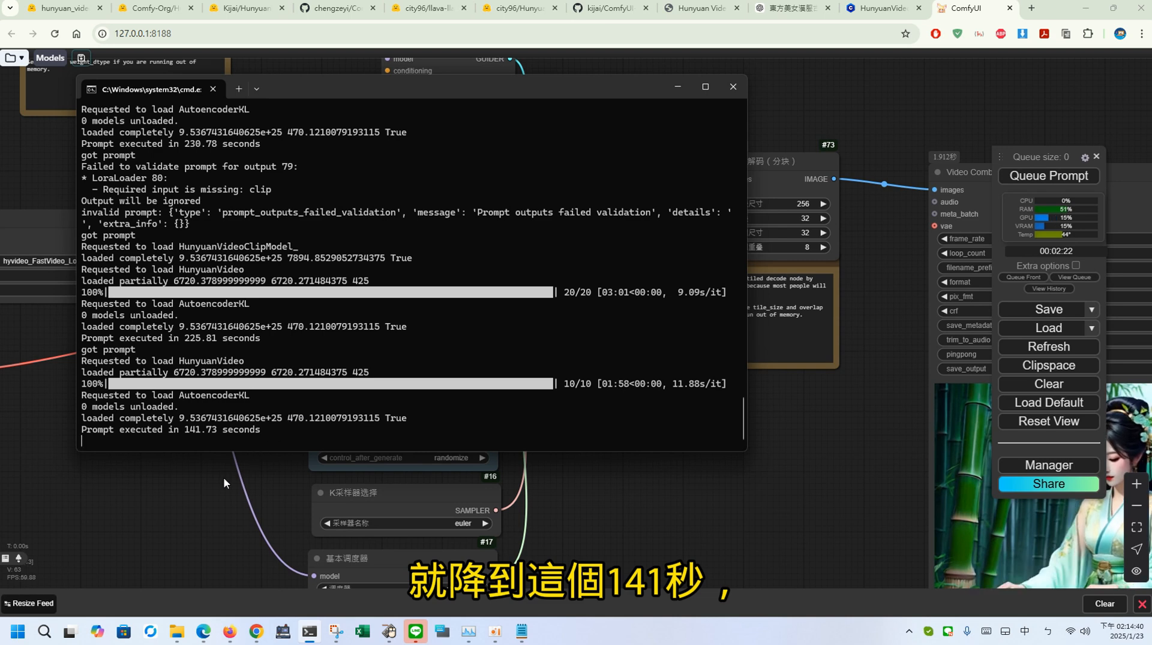
drag(223, 477, 576, 509)
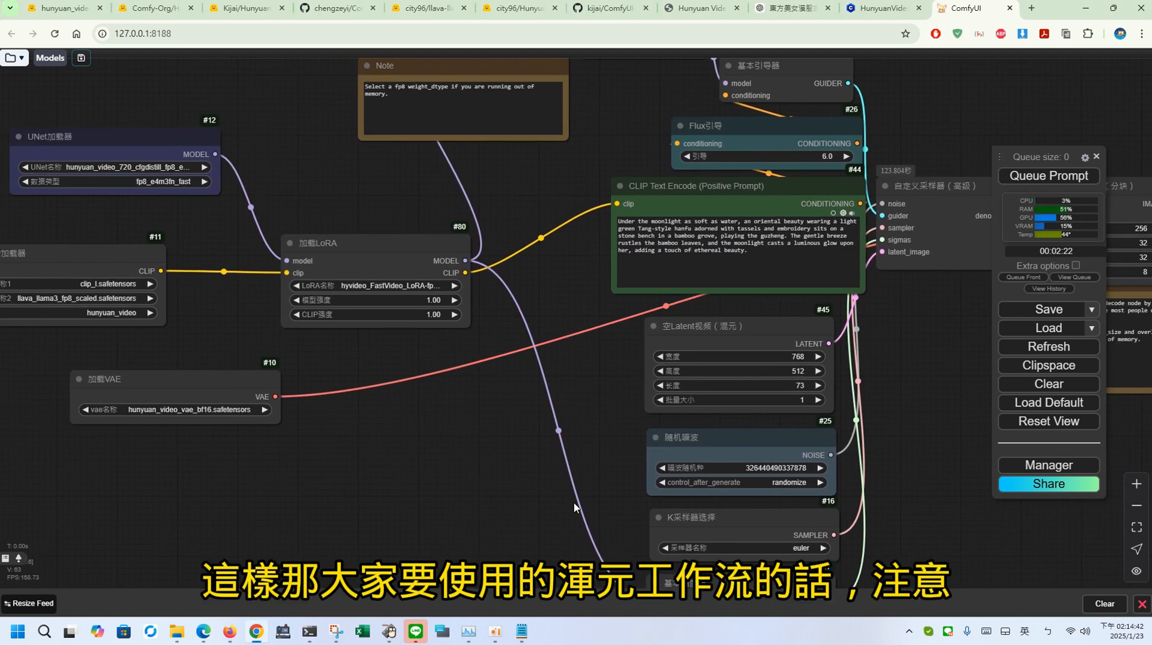
drag(344, 366, 474, 427)
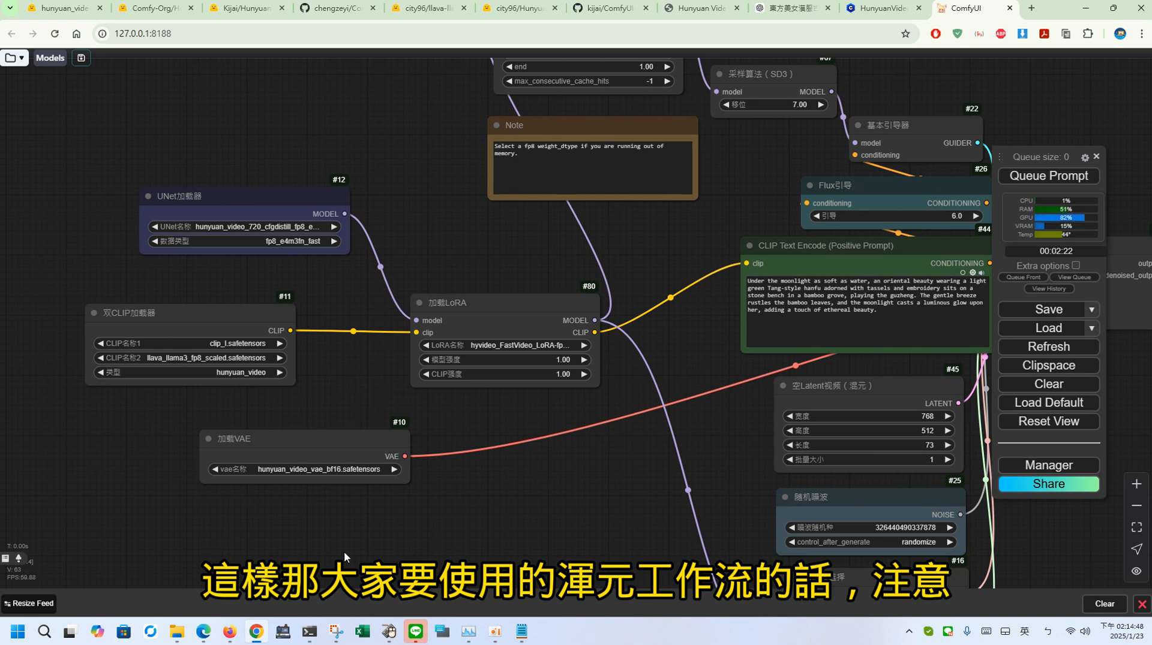
click(520, 631)
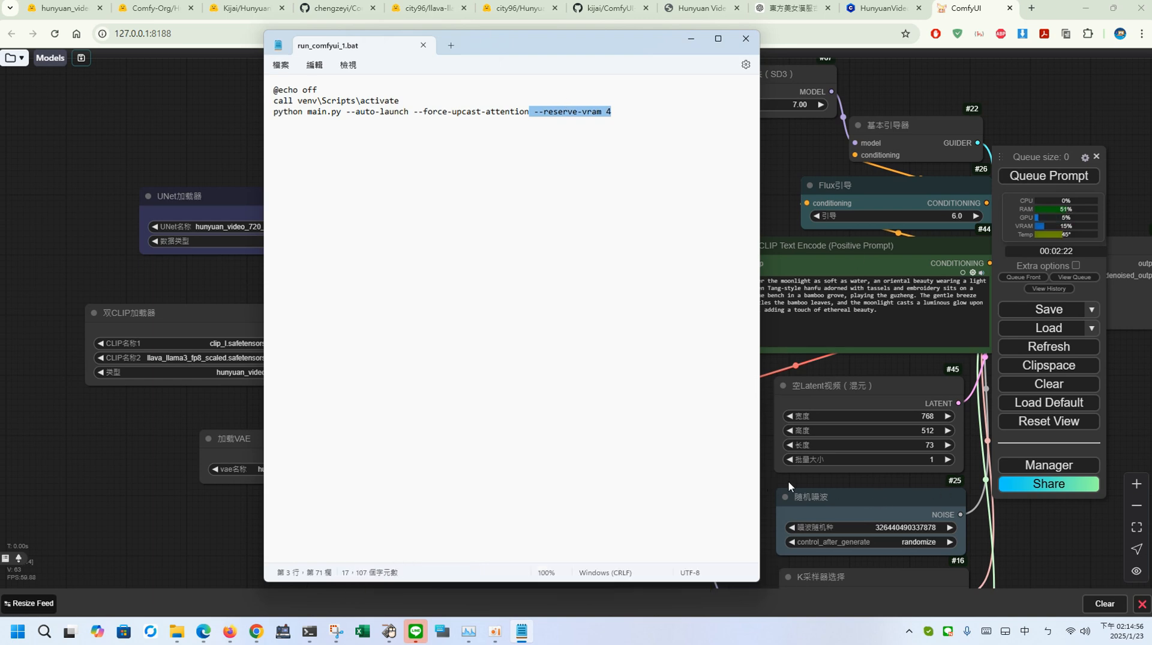
drag(788, 482, 440, 456)
drag(771, 423, 657, 381)
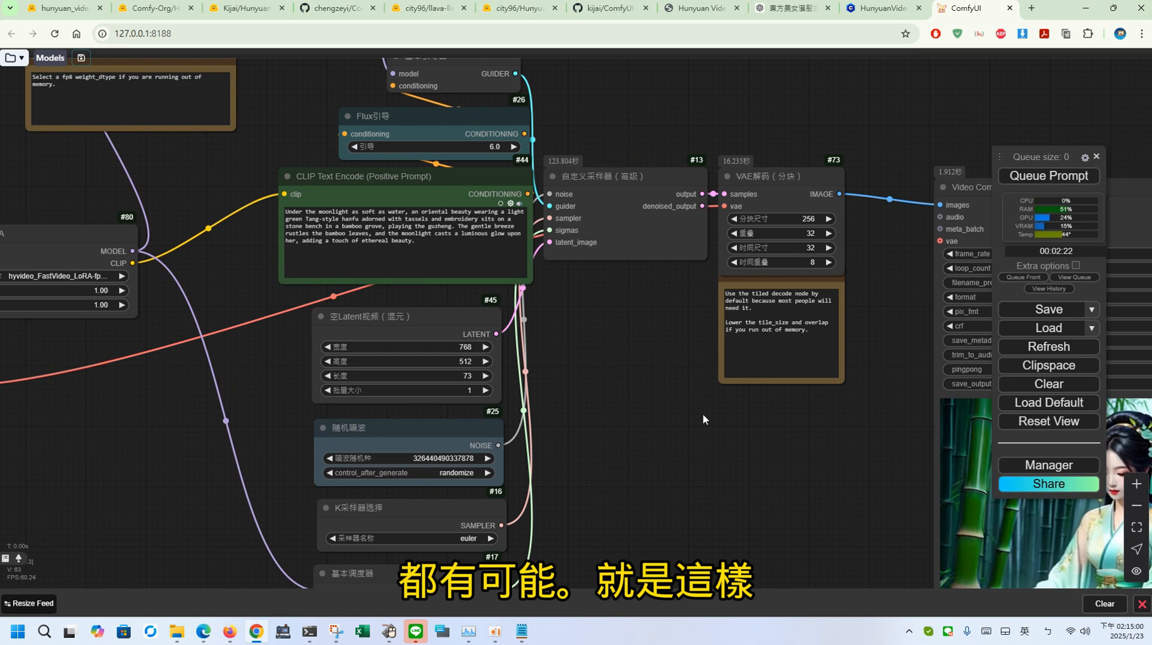
drag(703, 419, 628, 408)
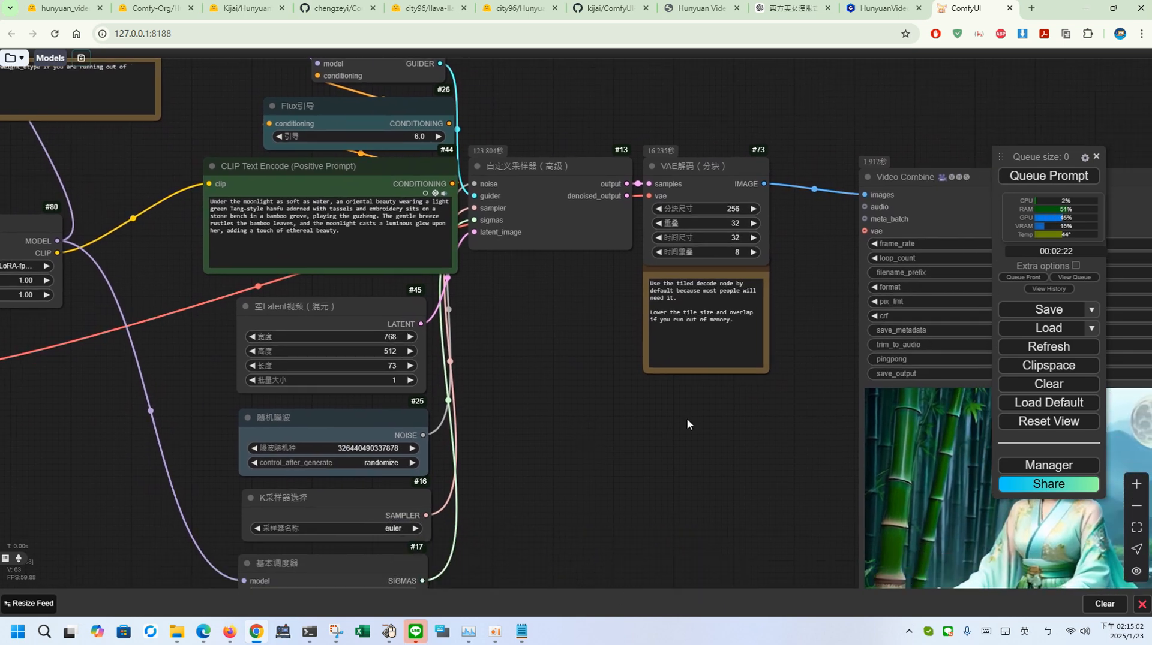
drag(576, 334, 836, 427)
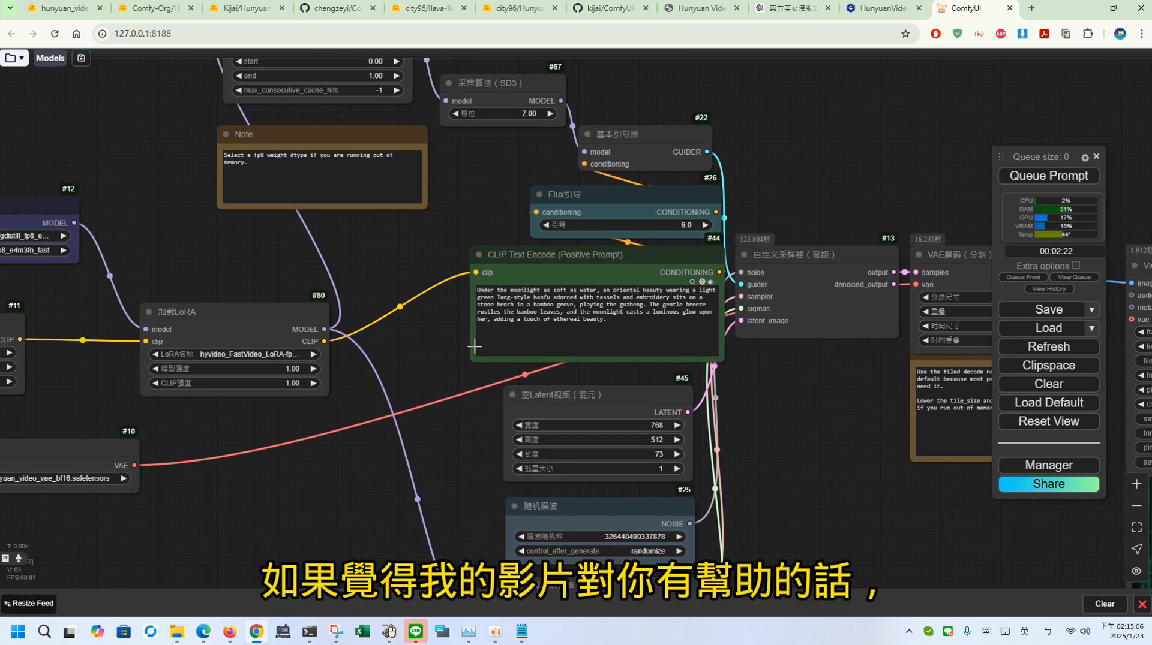